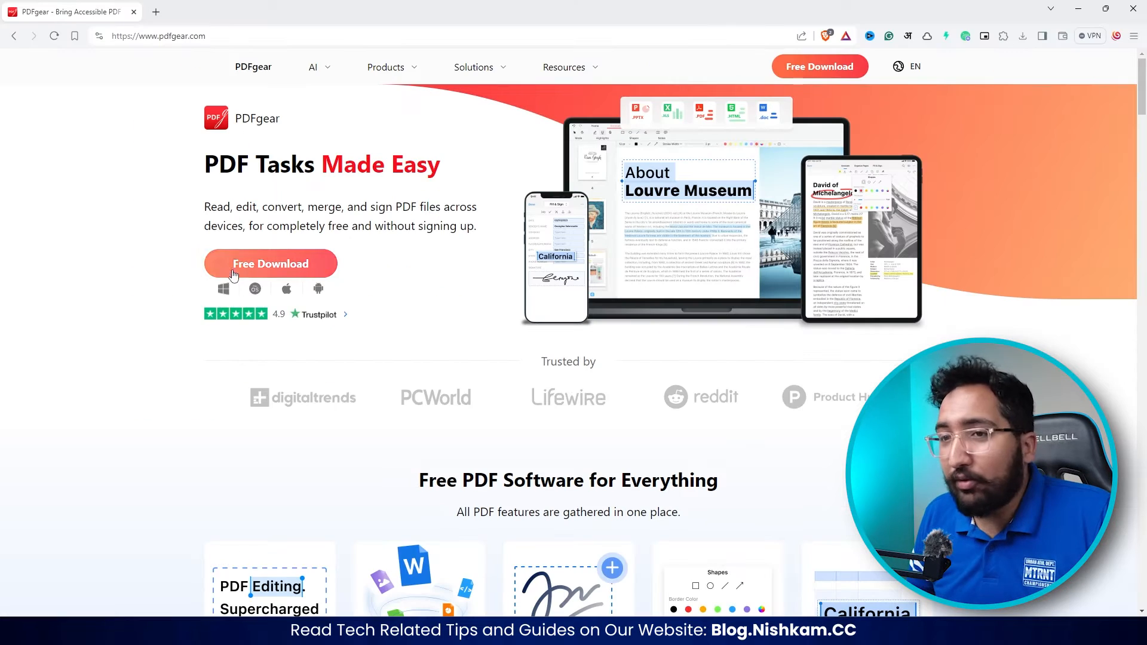
- Run the downloaded PDFgear installer with the PDFgear Start Menu folder and both desktop and Quick Launch shortcuts, and launch the program
left_click(1023, 37)
left_click(885, 95)
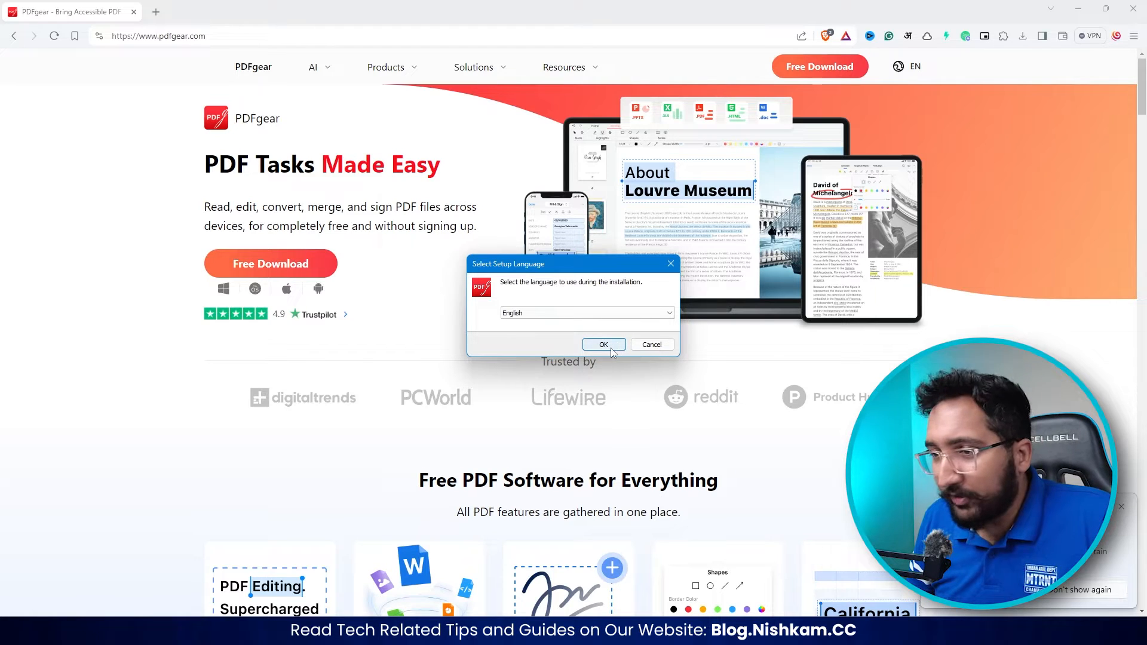
left_click(603, 345)
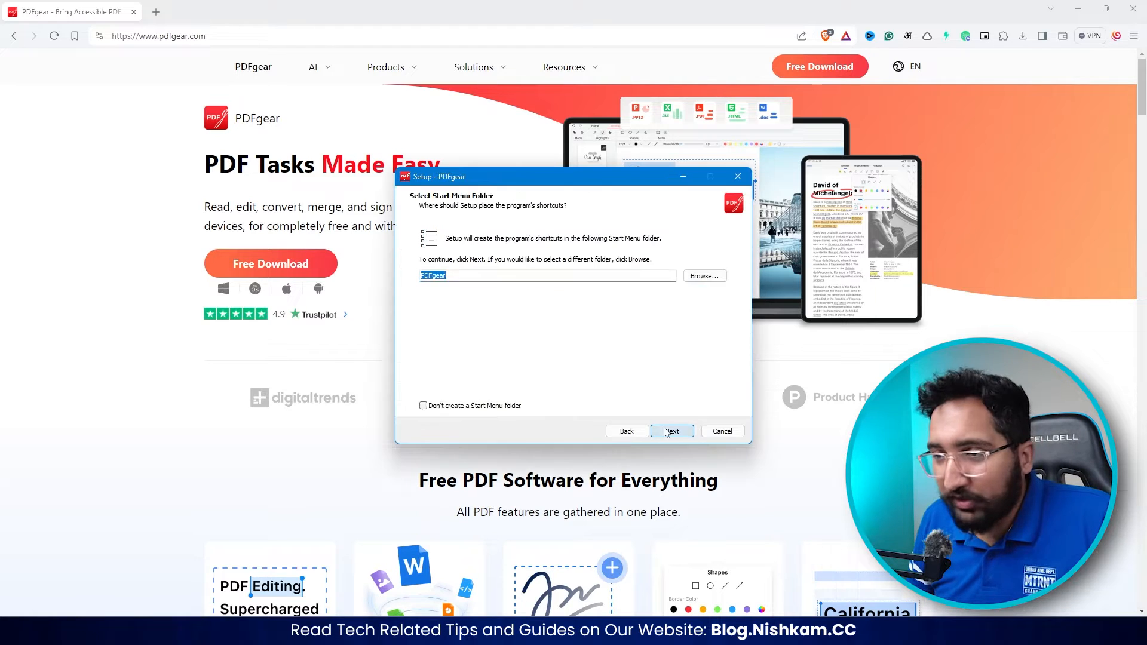
left_click(671, 431)
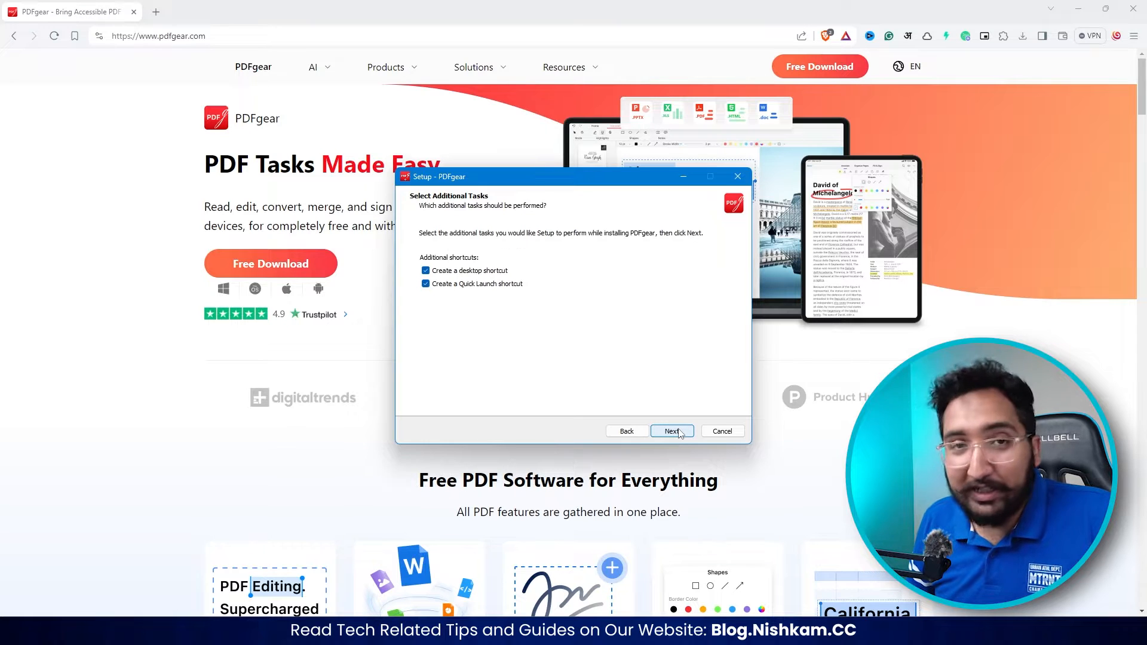
left_click(672, 431)
left_click(671, 431)
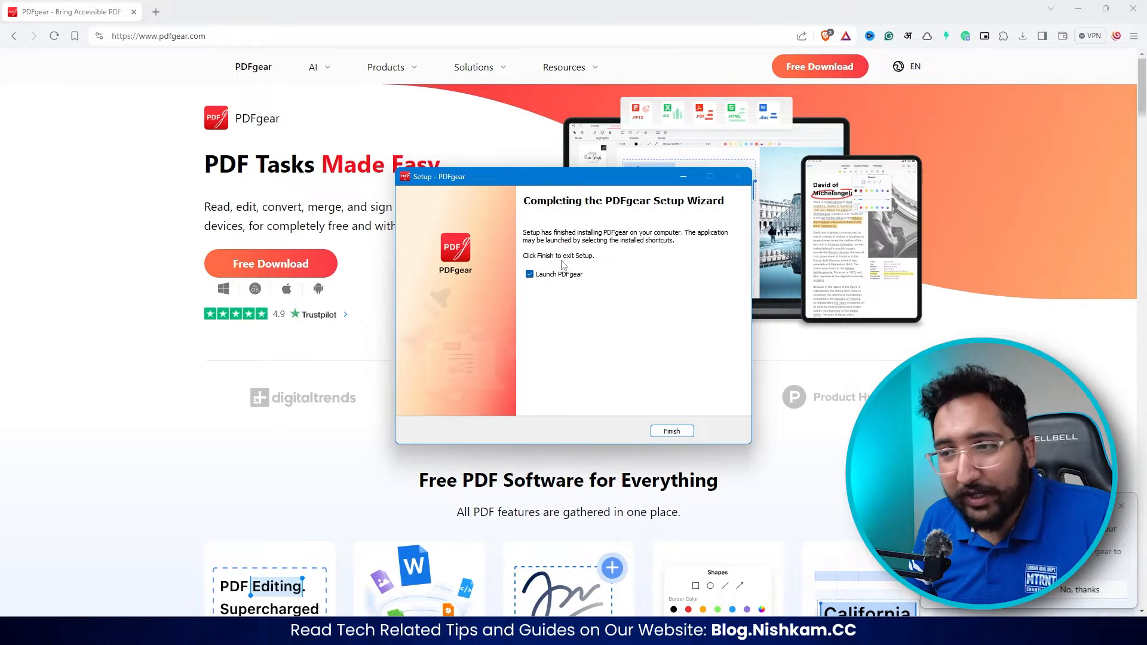
left_click(672, 431)
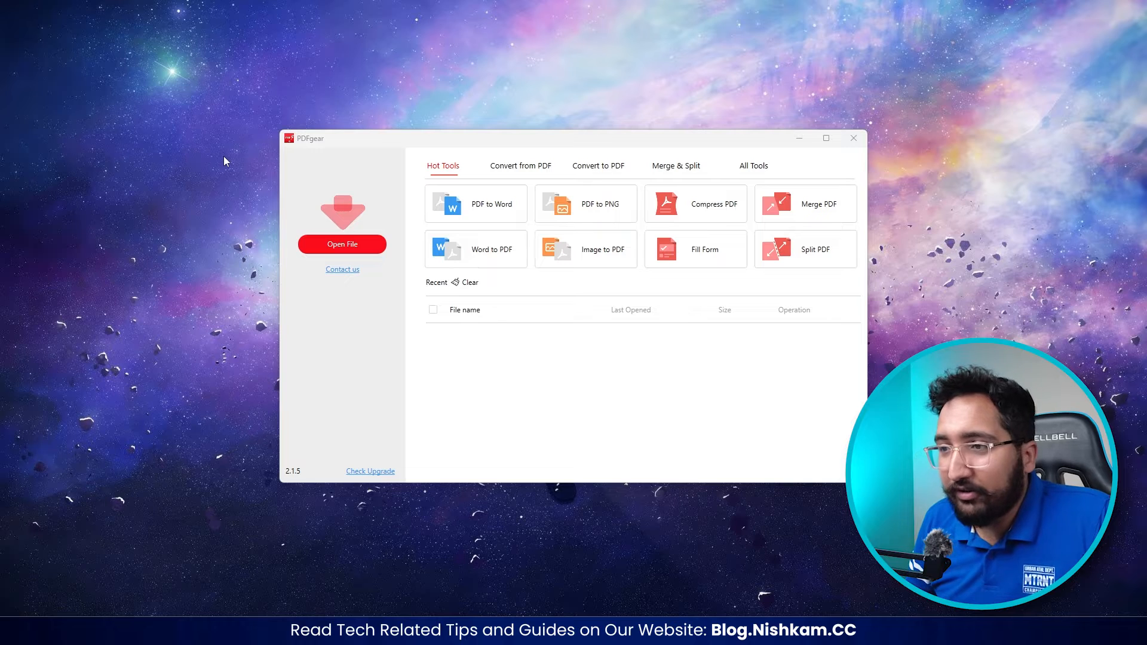
left_click(756, 168)
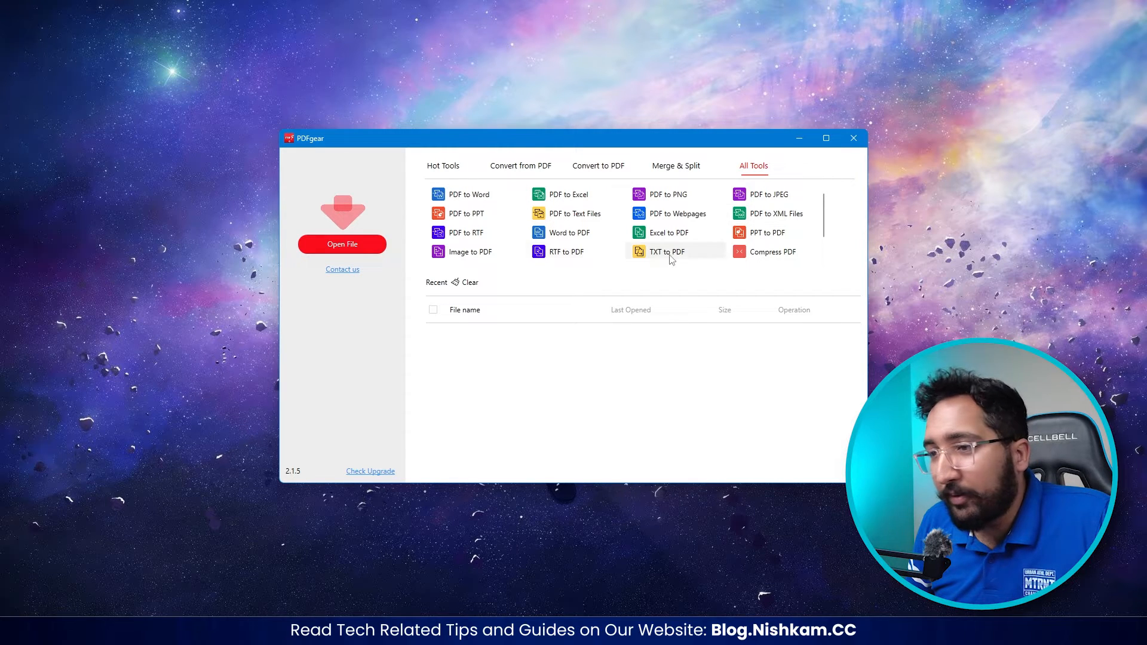
scroll(478, 212, "down", 1)
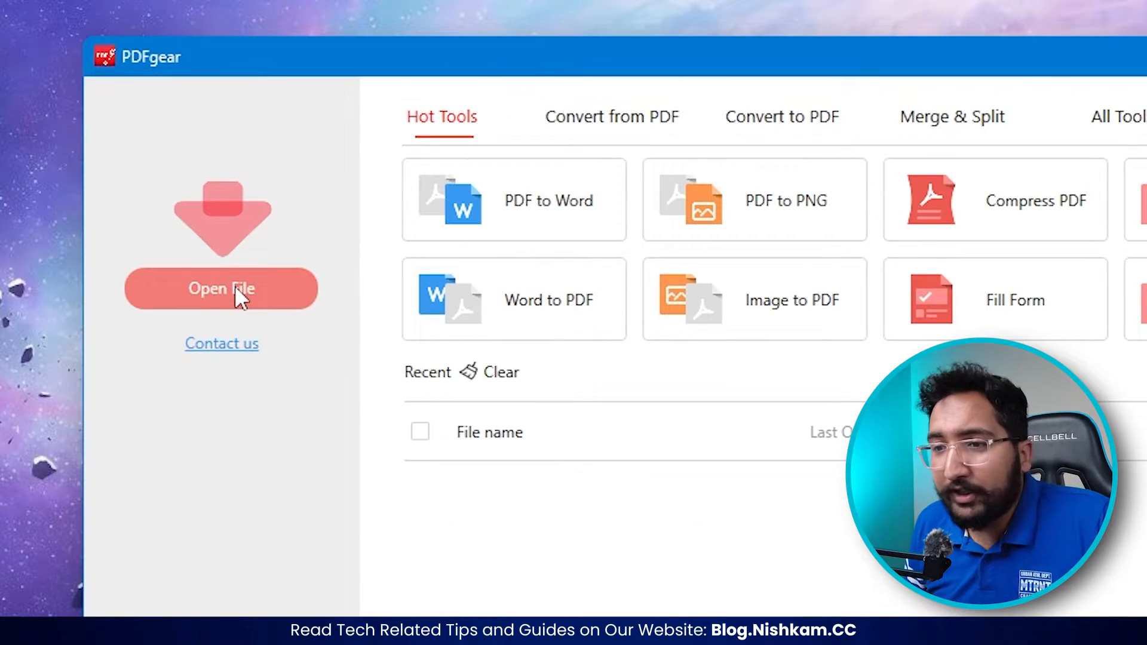
- Open 50_Things_I_learnt_In_Photography_School.pdf from the Documents folder and accept PDFgear as the default program for PDF files
left_click(341, 251)
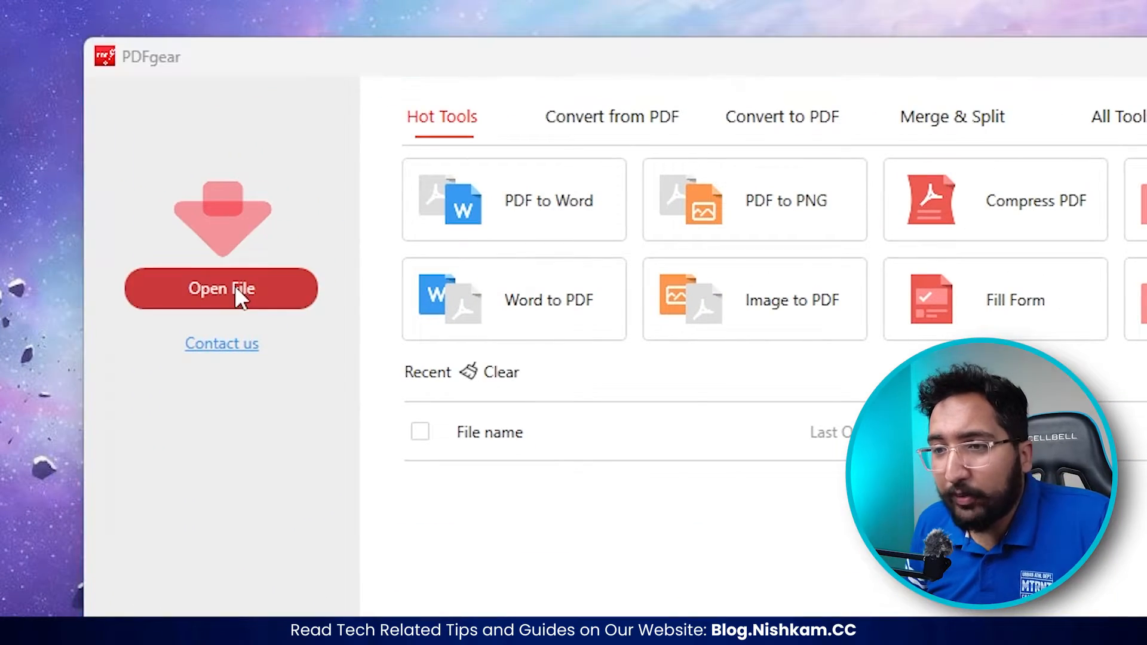
left_click(265, 435)
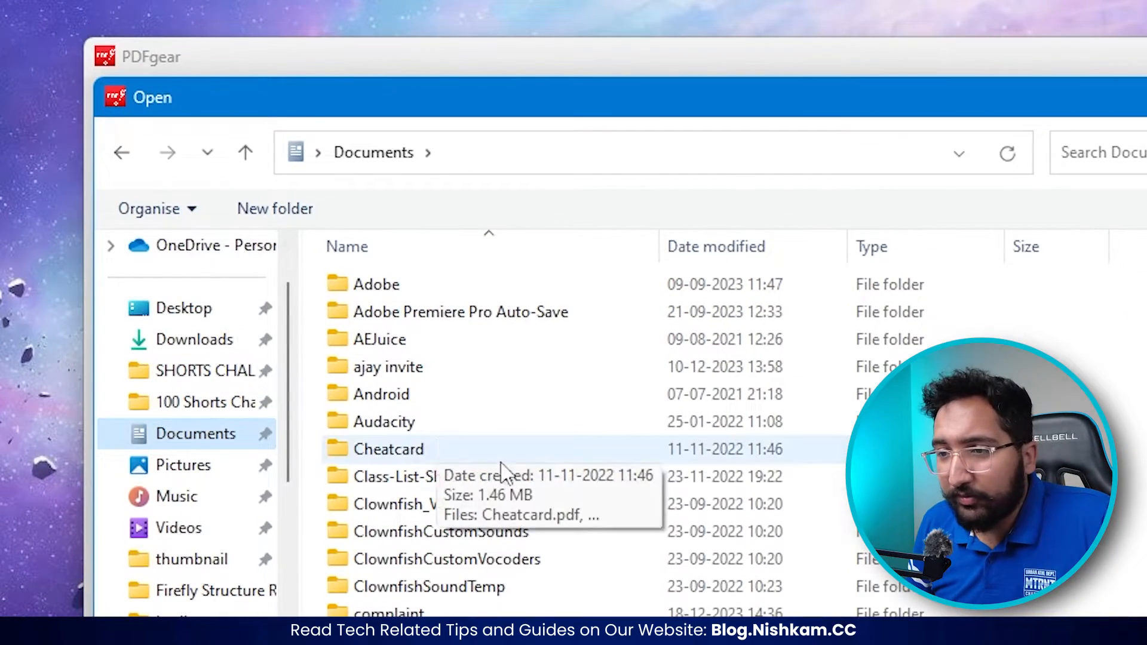
scroll(562, 454, "down", 15)
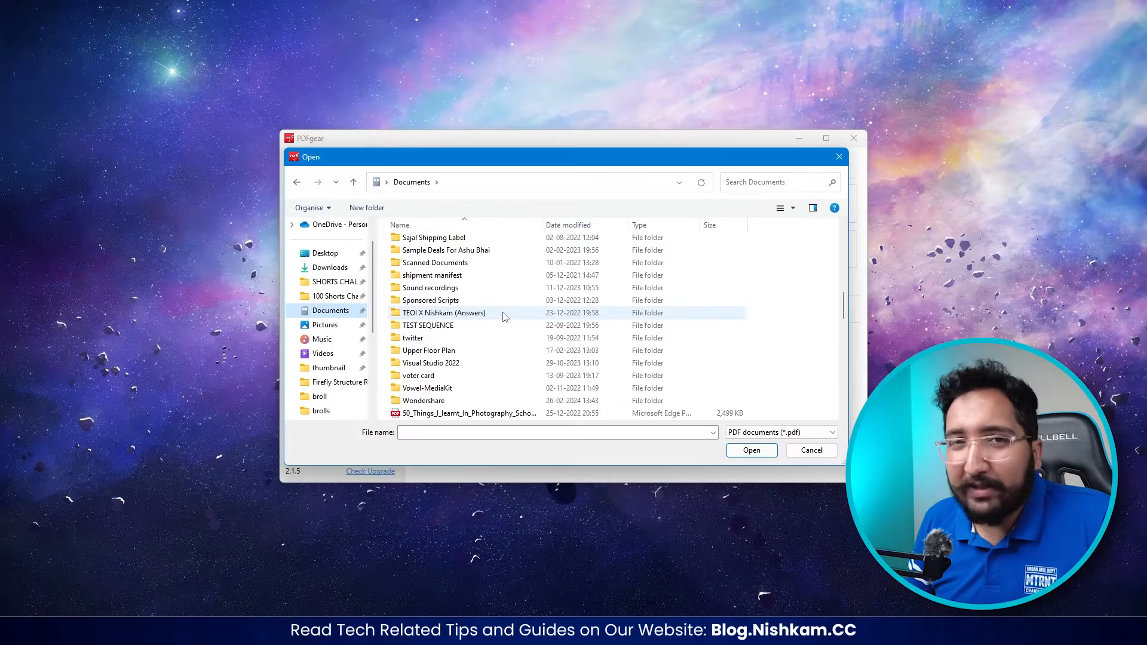
left_click(471, 414)
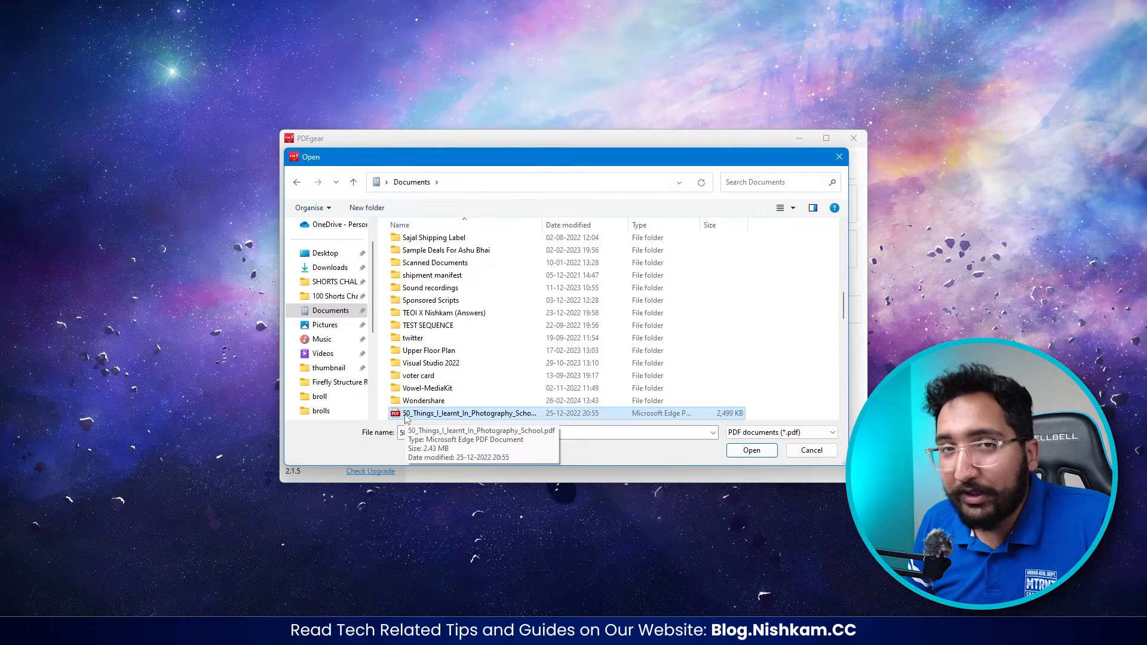
double_click(404, 414)
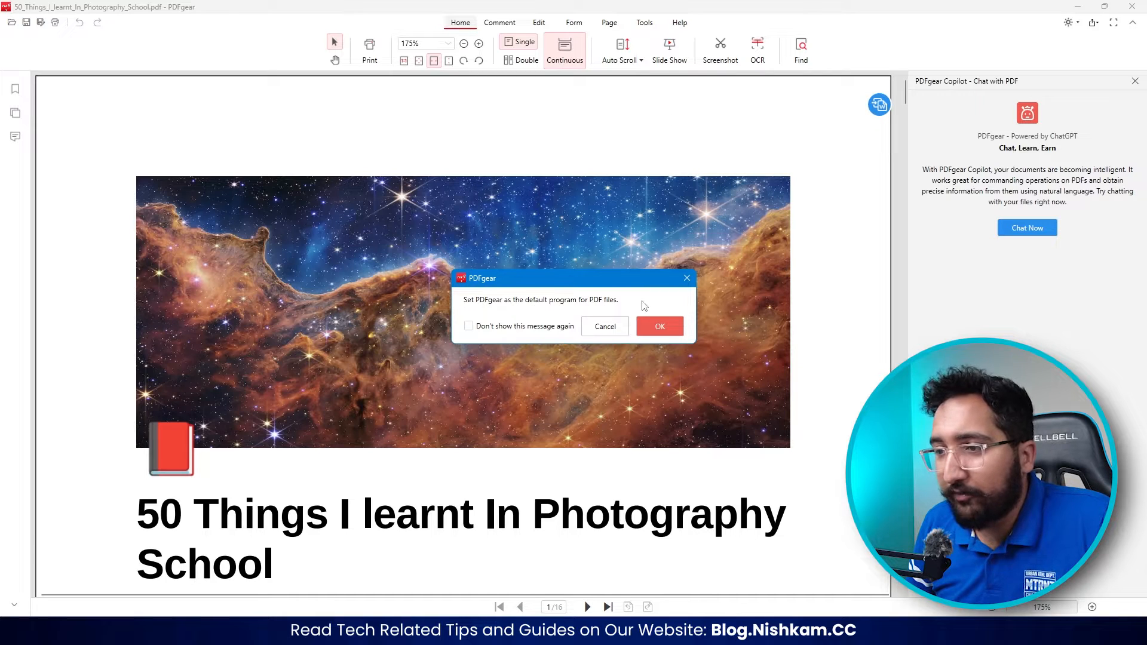
left_click(665, 326)
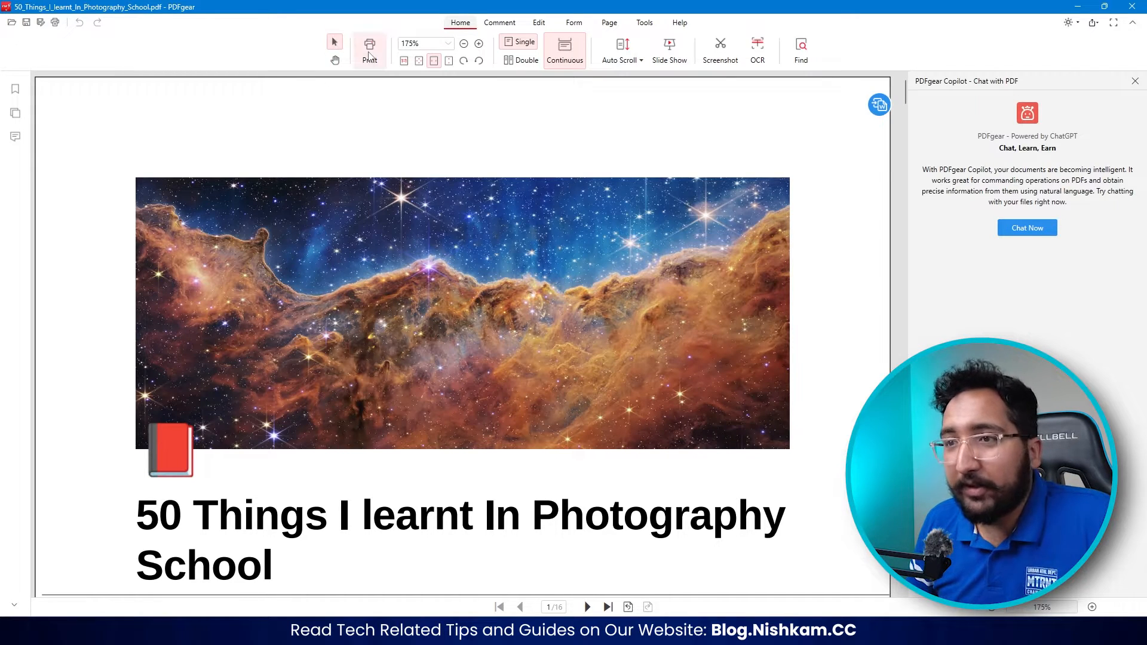
- Try zooming out and in, actual size at 100% and the page-fit modes, ending with the whole first page at 80%
left_click(464, 44)
left_click(479, 44)
left_click(403, 60)
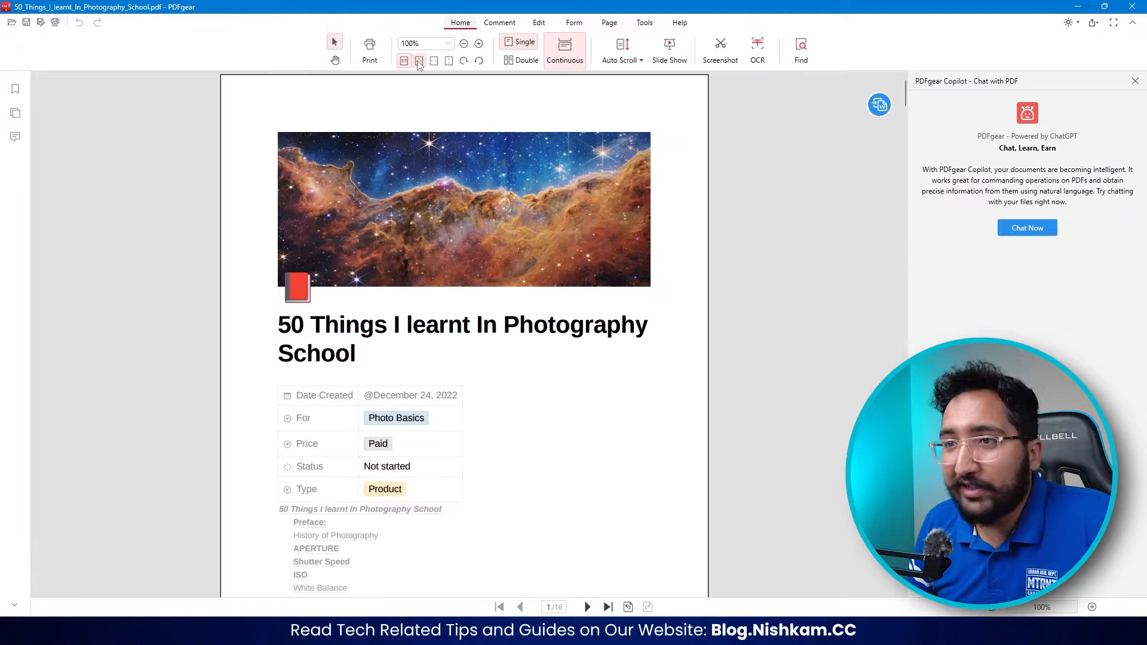
left_click(419, 60)
left_click(434, 61)
left_click(448, 60)
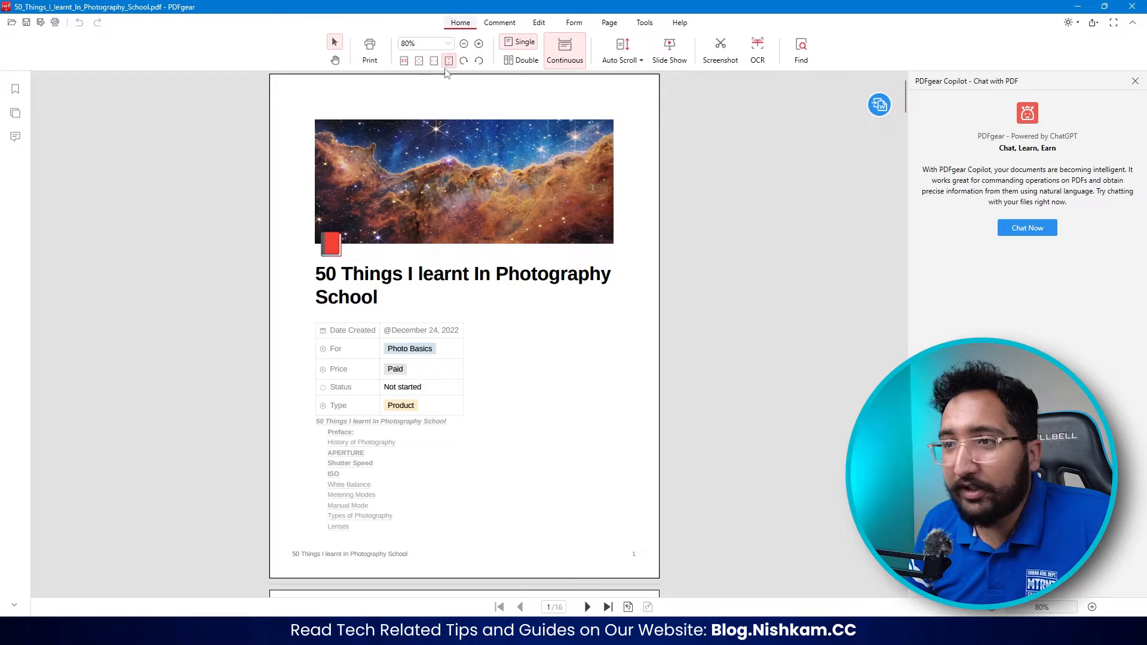
- Rotate the page and turn it back, and switch to the double-page layout and back to single
left_click(465, 62)
left_click(478, 62)
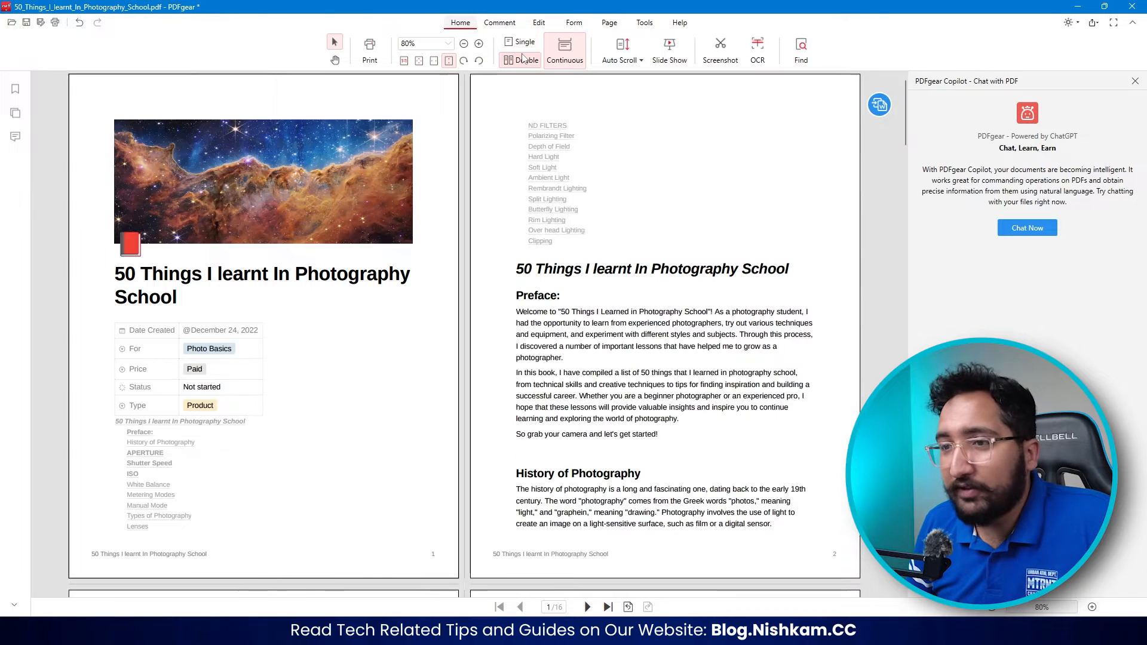
left_click(522, 60)
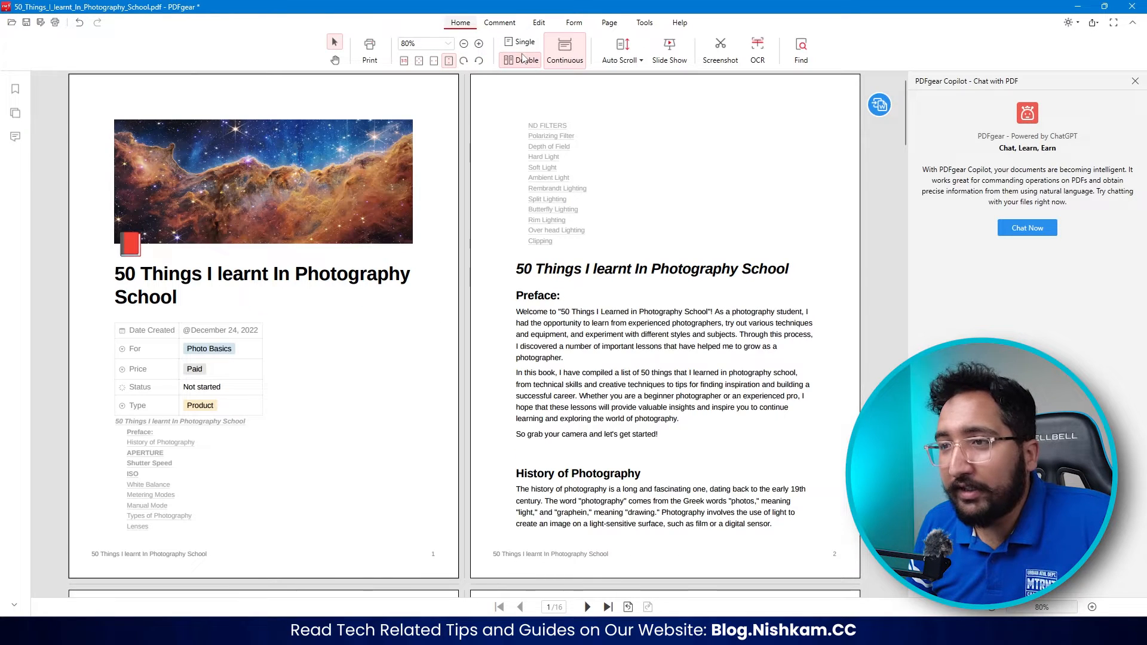
left_click(524, 42)
- Auto-scroll the document at increasing speeds up to 4, and return to the first page
left_click(637, 60)
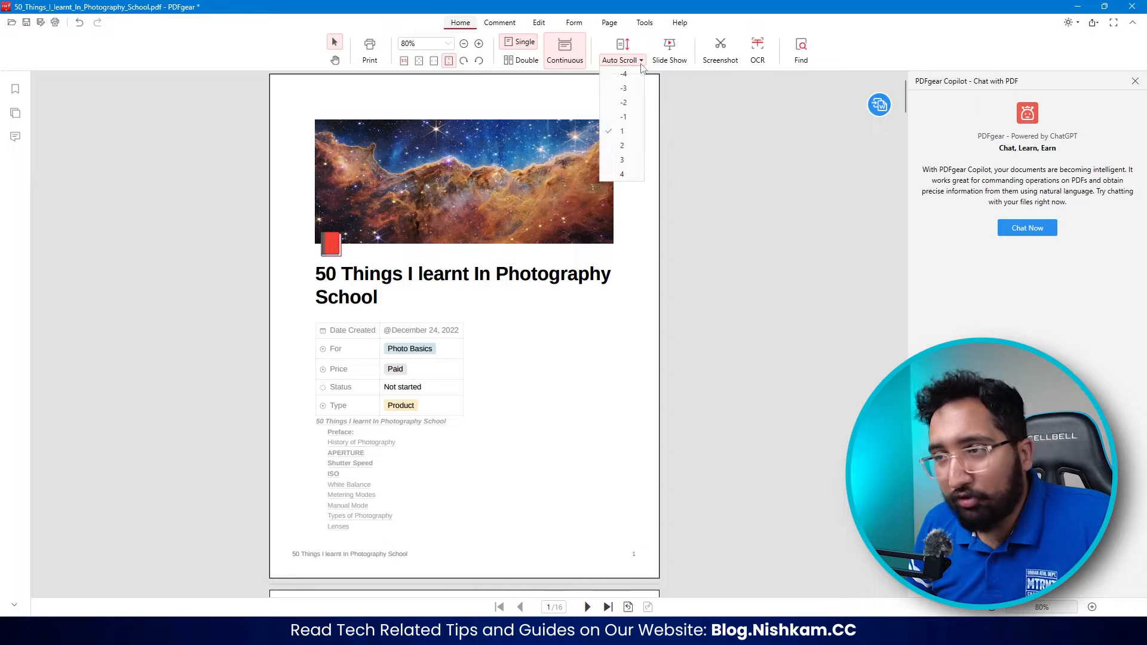
left_click(624, 132)
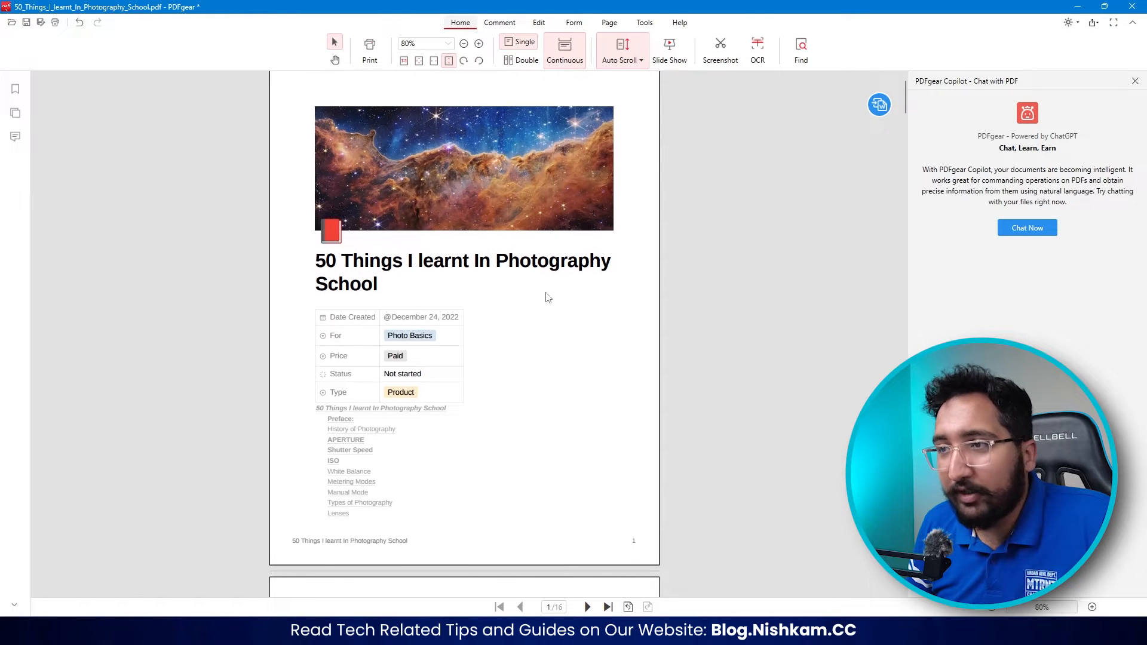
left_click(639, 61)
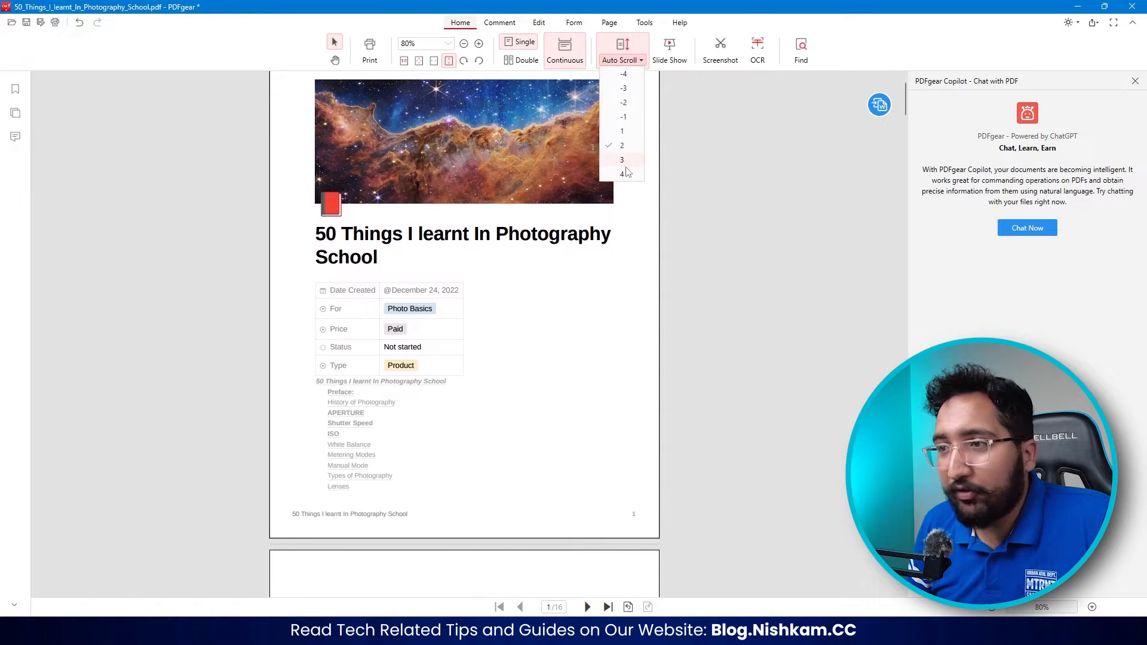
left_click(626, 176)
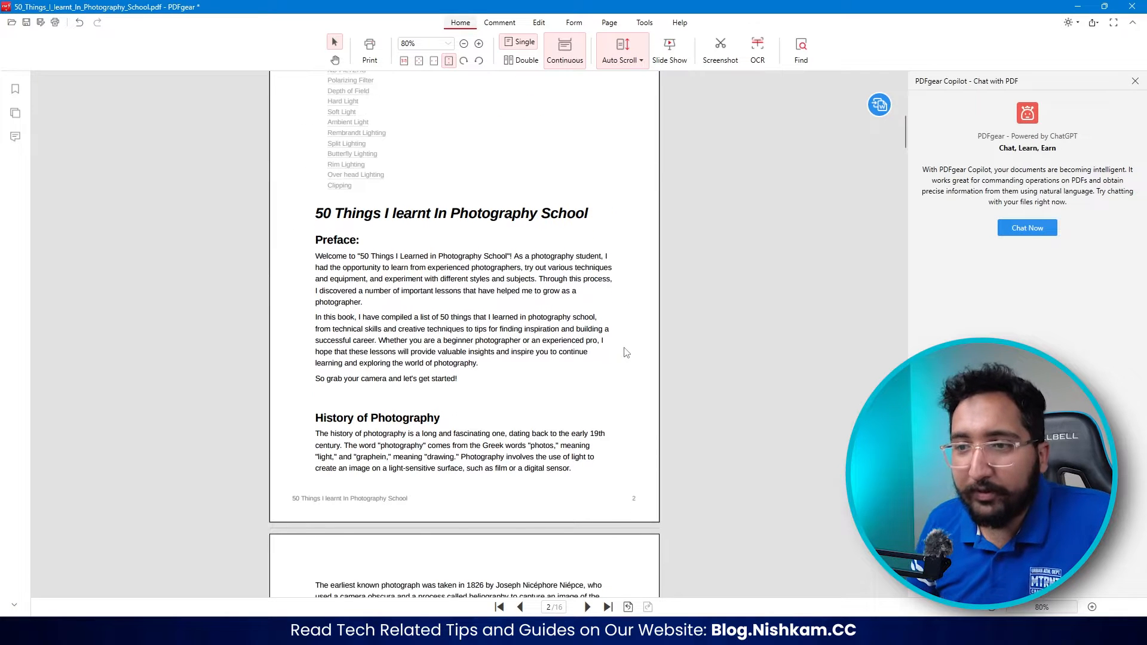
key("Home")
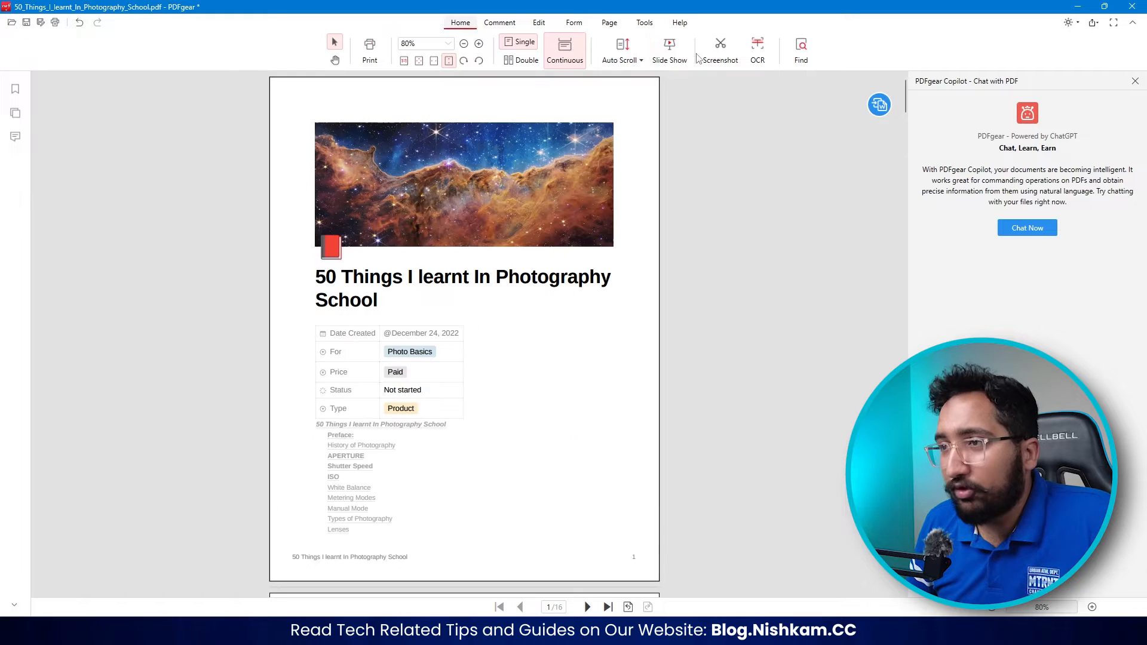
- Present the PDF as a slide show, advance to page 2, and exit the presentation
left_click(668, 53)
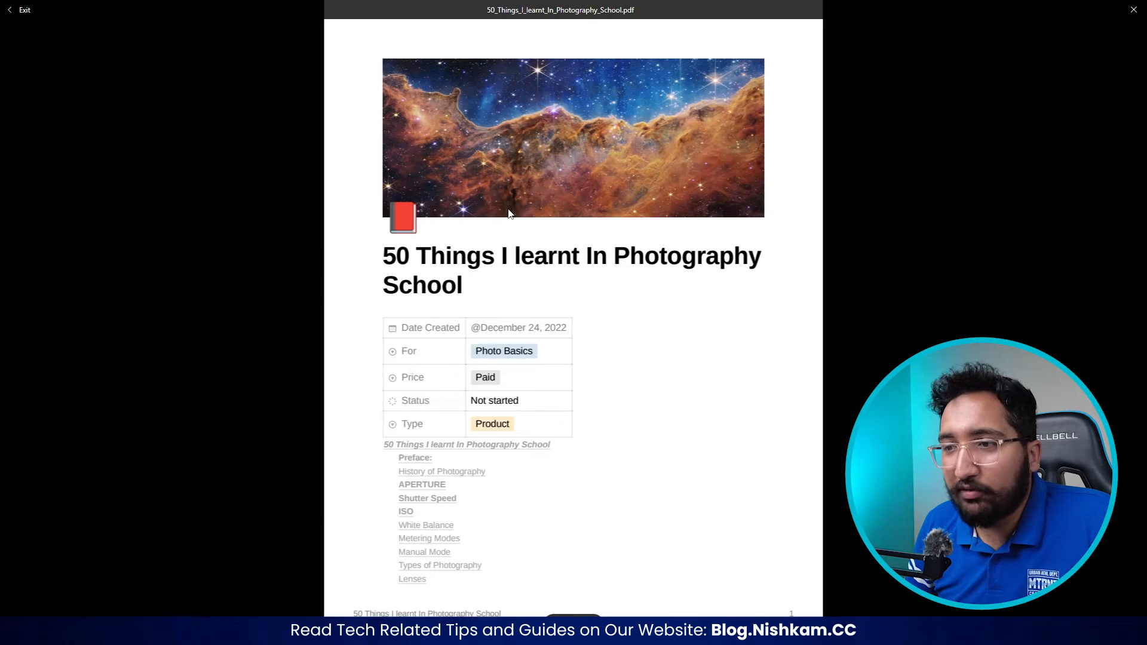
left_click(508, 210)
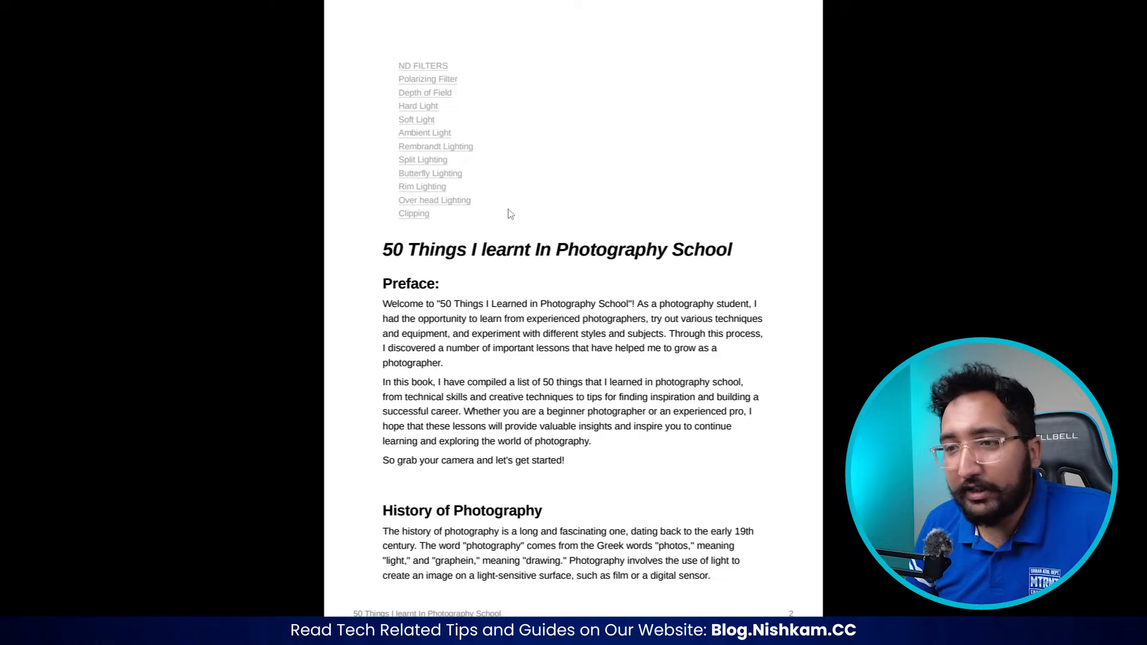
key("Escape")
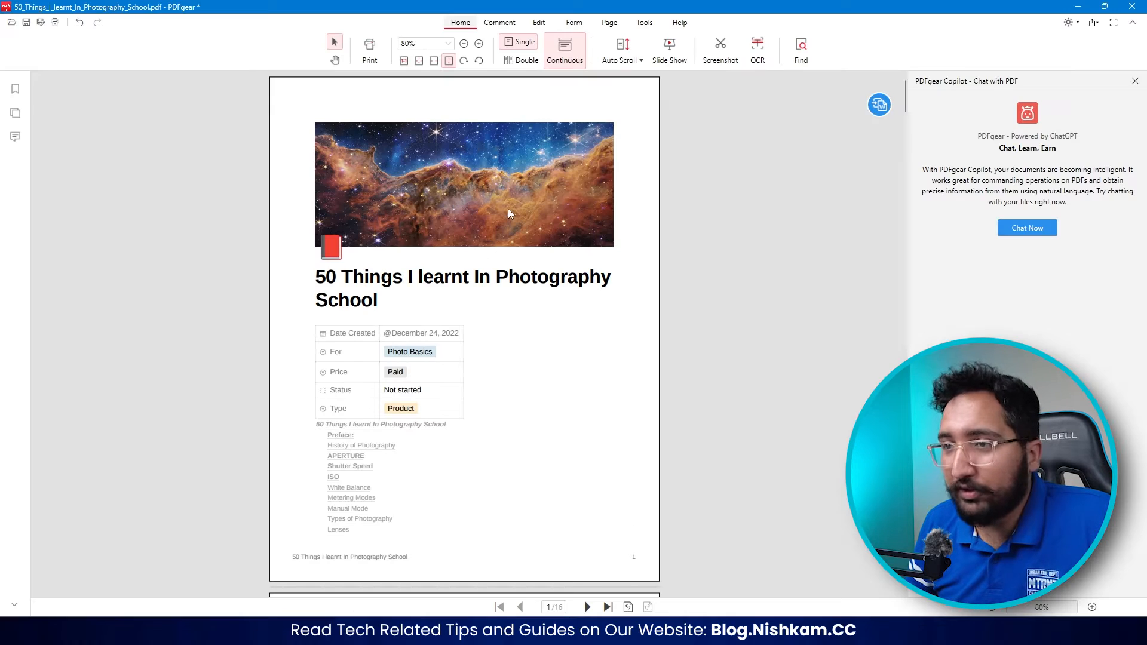
- Take a screenshot covering the entire first page of the document
left_click(718, 55)
left_click_drag(269, 77, 655, 578)
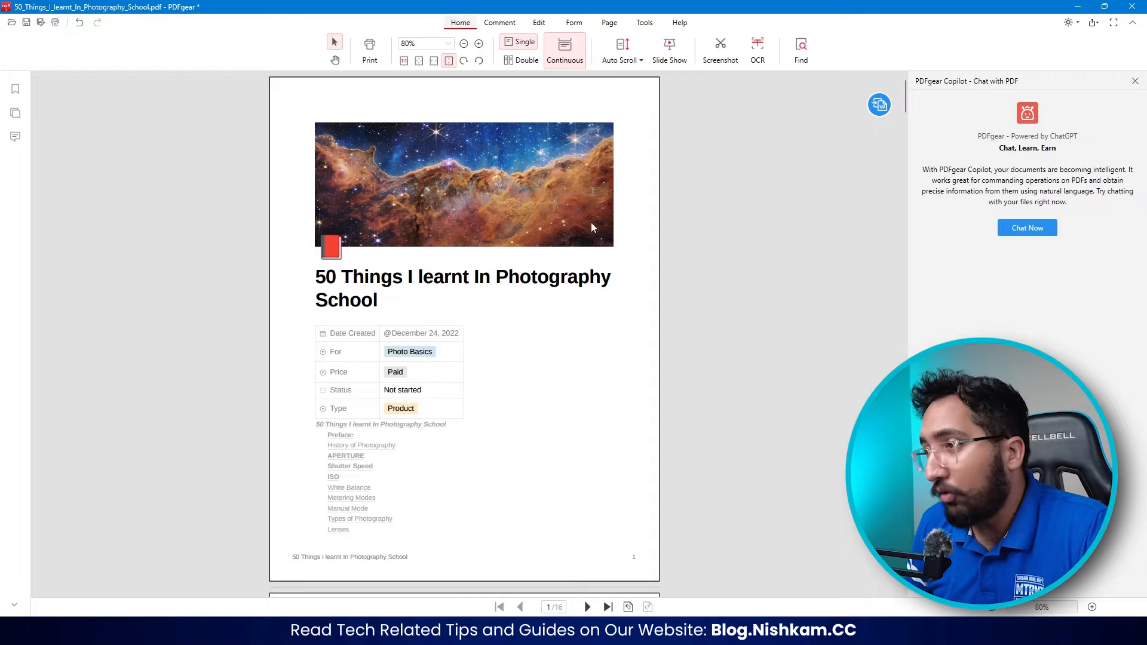
- Try to convert the PDF to Word, and save the edited document
mouse_move(871, 107)
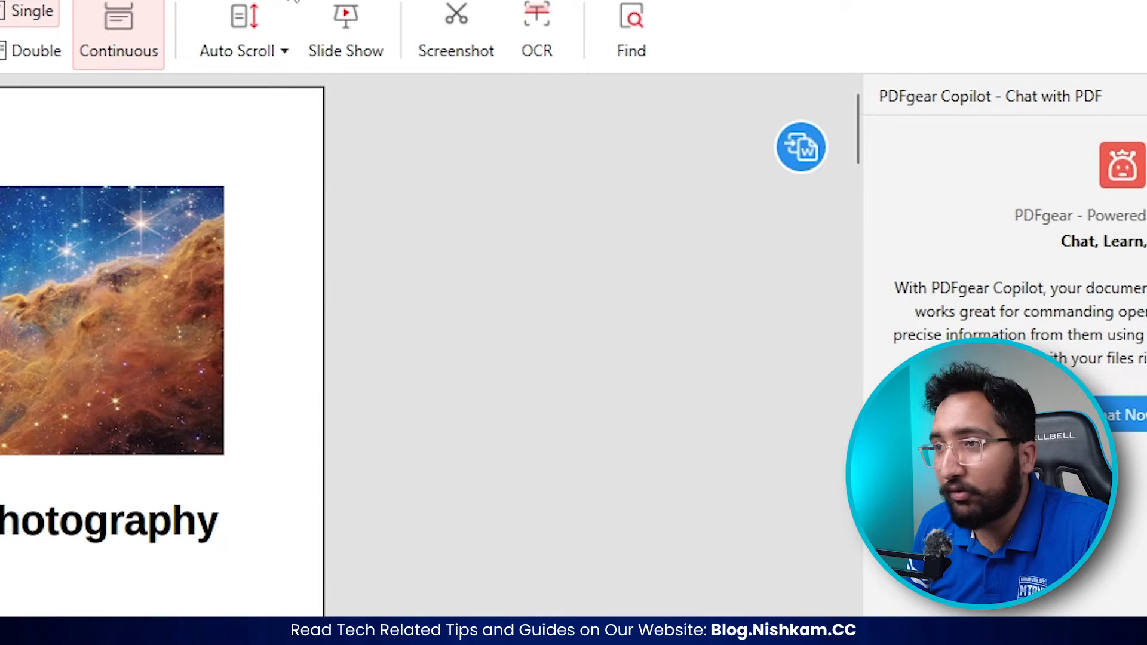
mouse_move(788, 143)
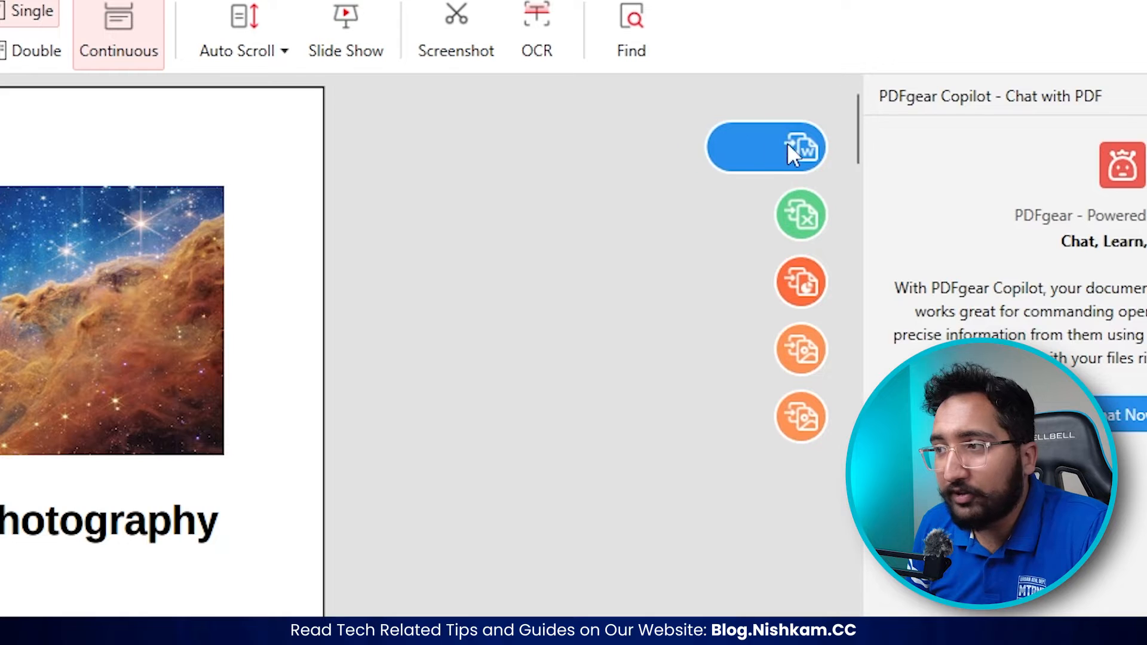
left_click(810, 142)
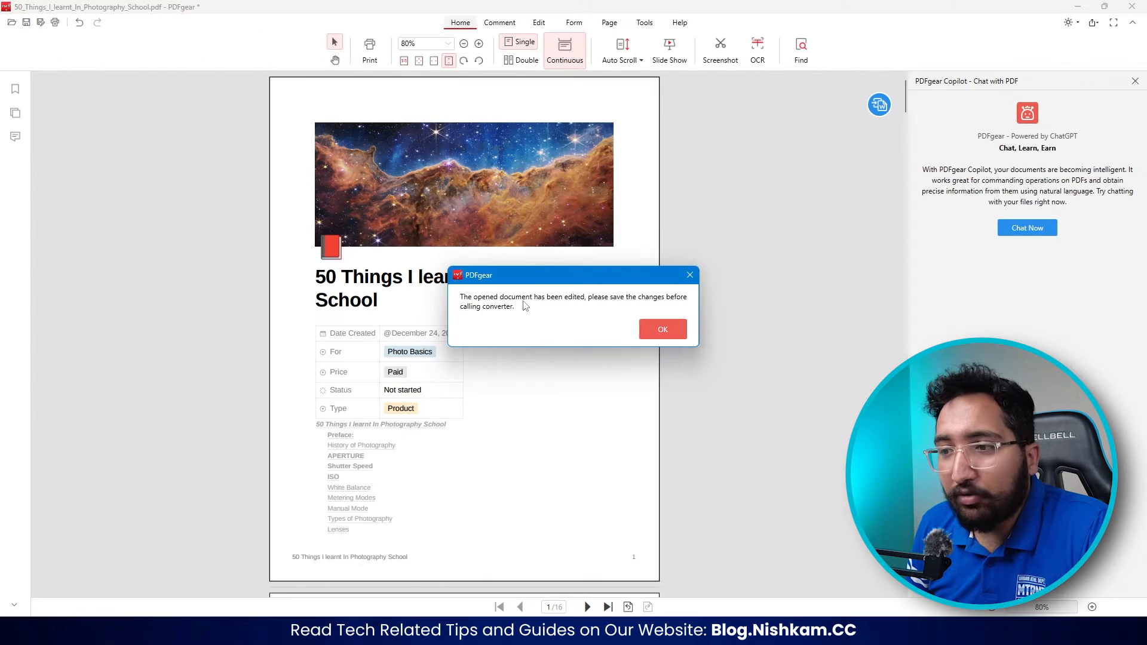
left_click(663, 331)
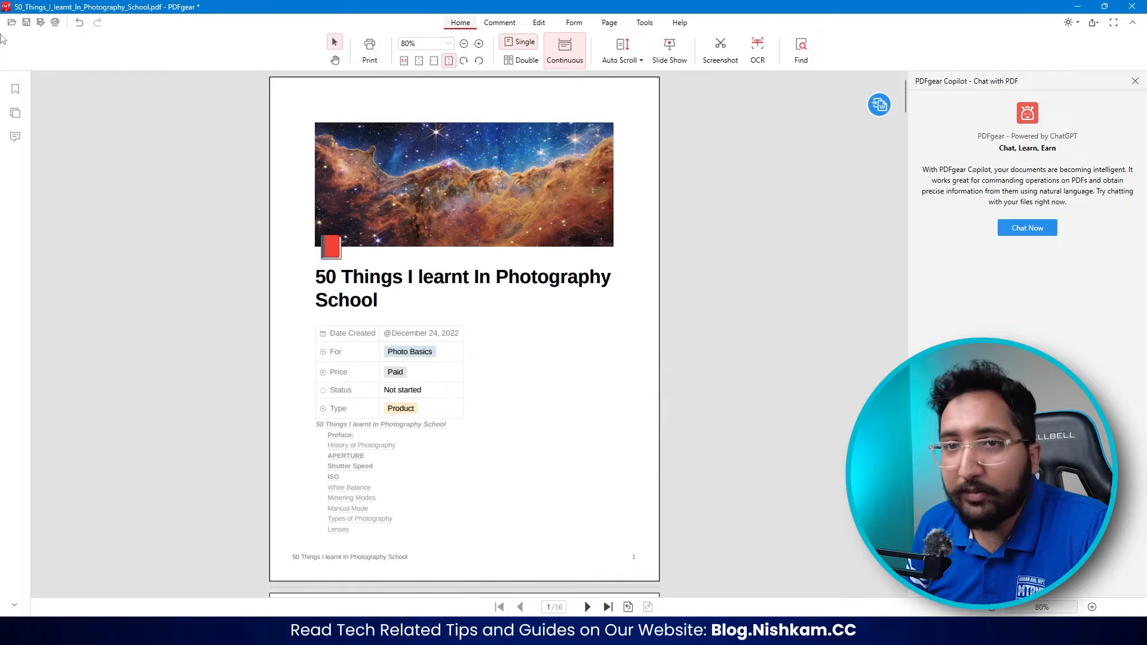
left_click(27, 24)
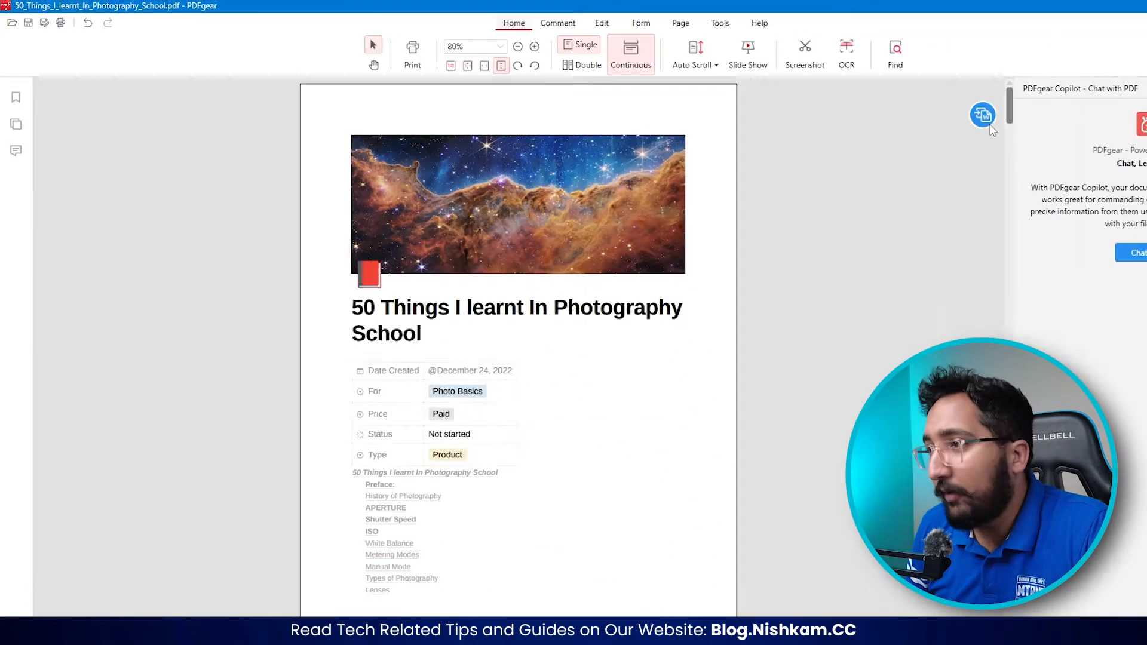
- Start a PDF to Word conversion of the document and limit its page range to 1-8
mouse_move(985, 119)
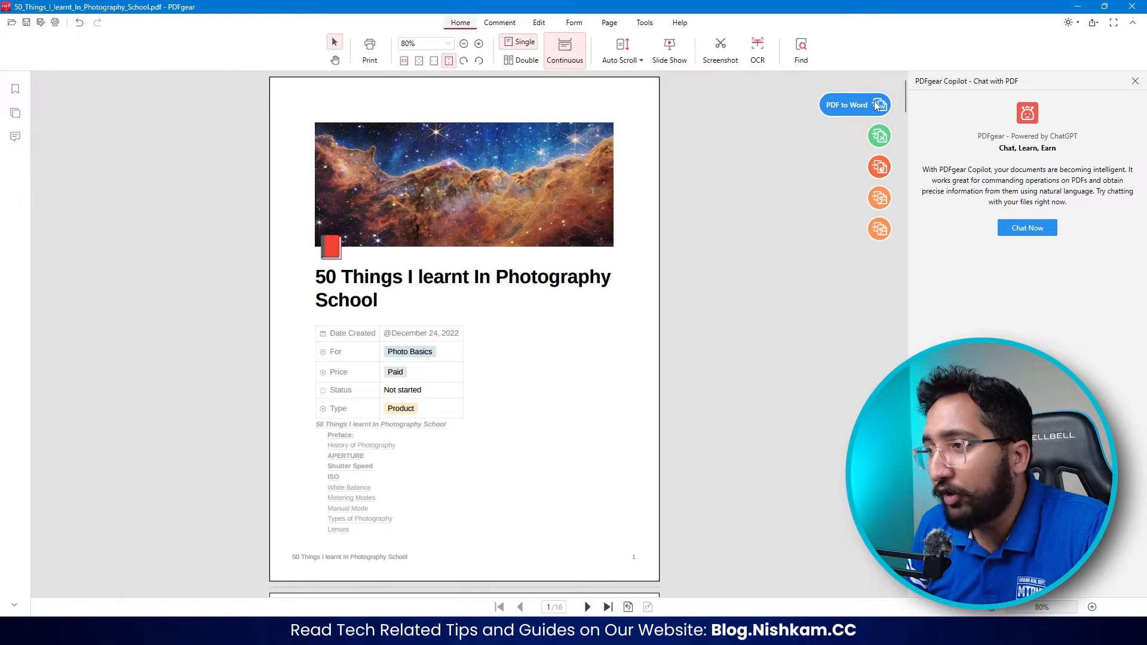
left_click(877, 106)
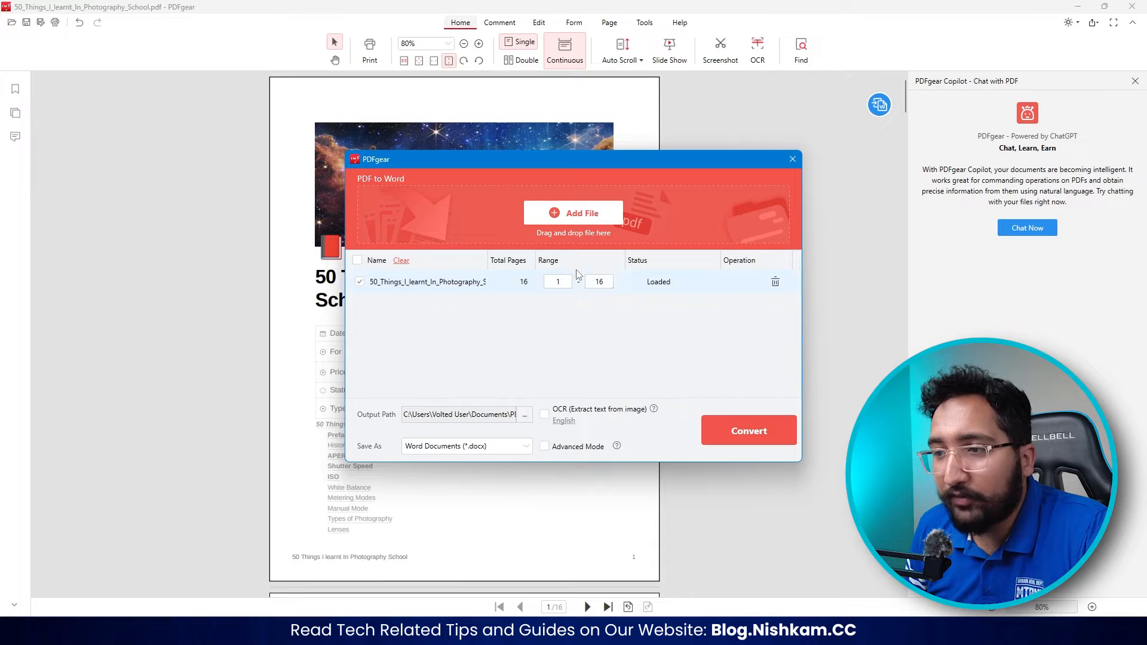
left_click_drag(610, 282, 594, 290)
type("1")
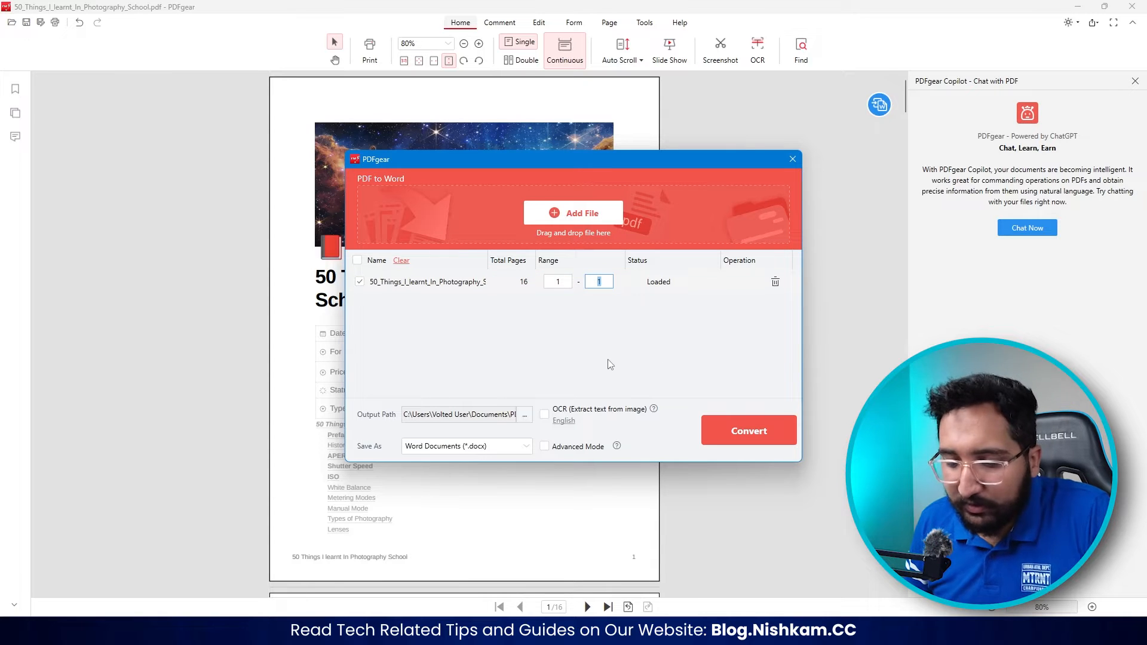
type("8")
- Create a desktop folder named PDF EDITOR as the output location and convert the selected page range to Word
left_click(525, 414)
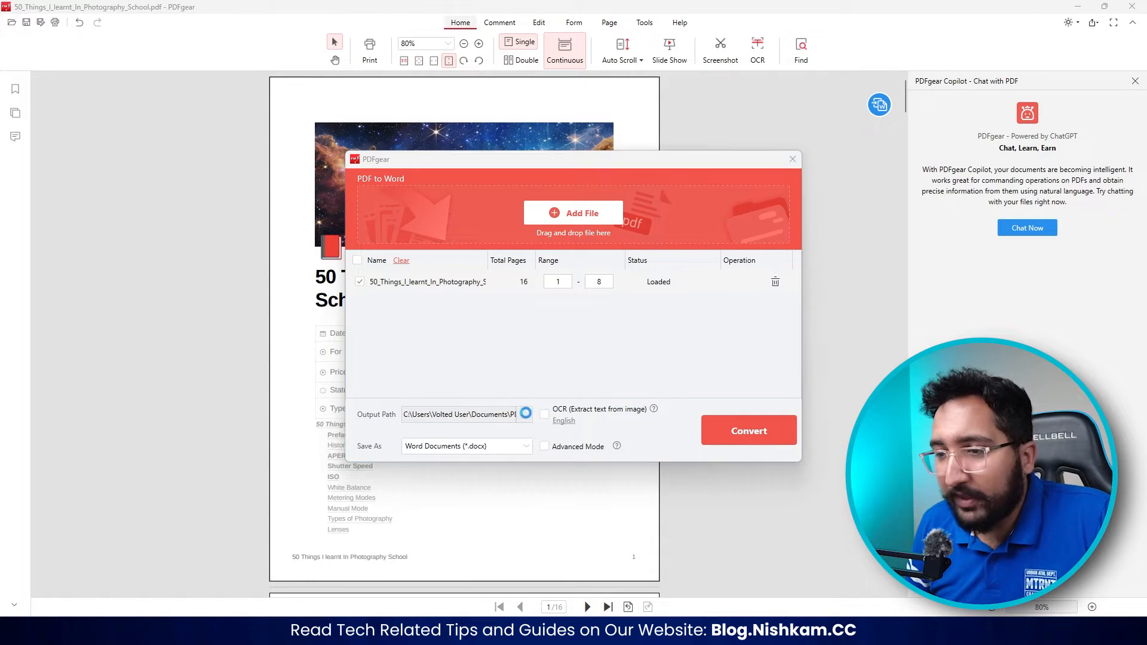
left_click(432, 228)
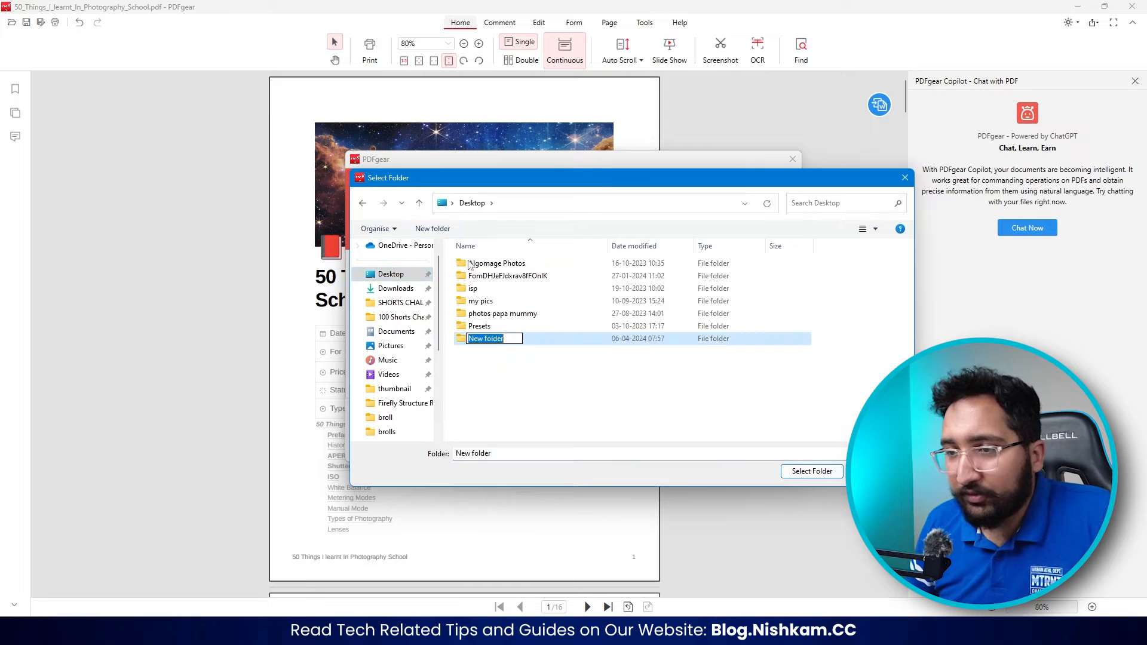
type("PDF EDITOR")
left_click(812, 470)
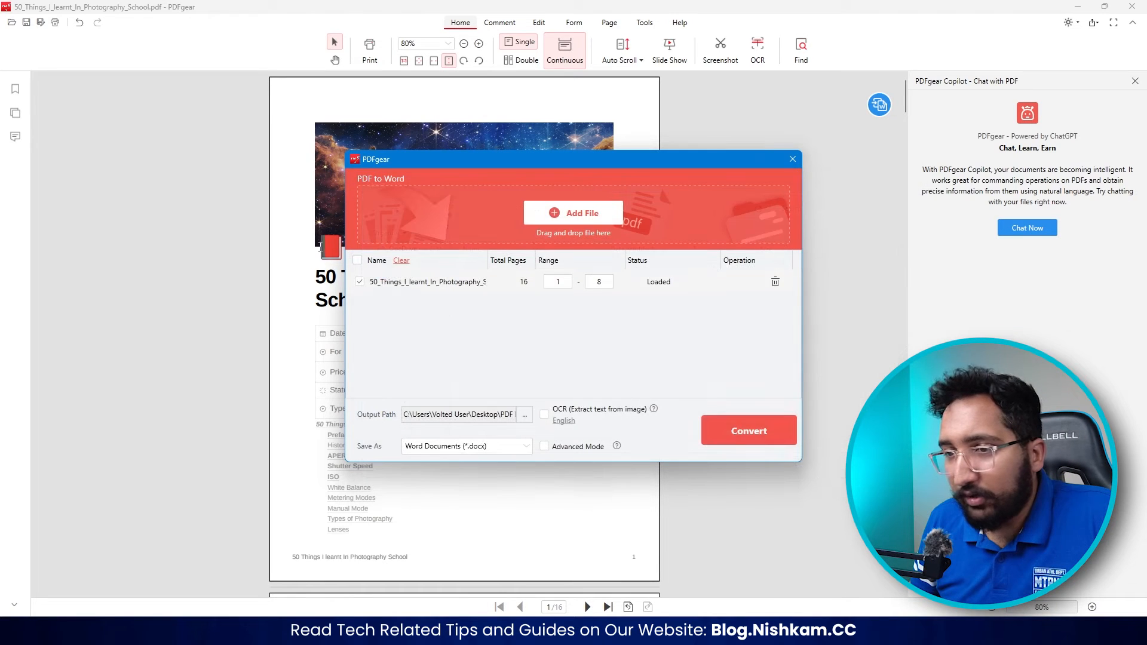
left_click(740, 426)
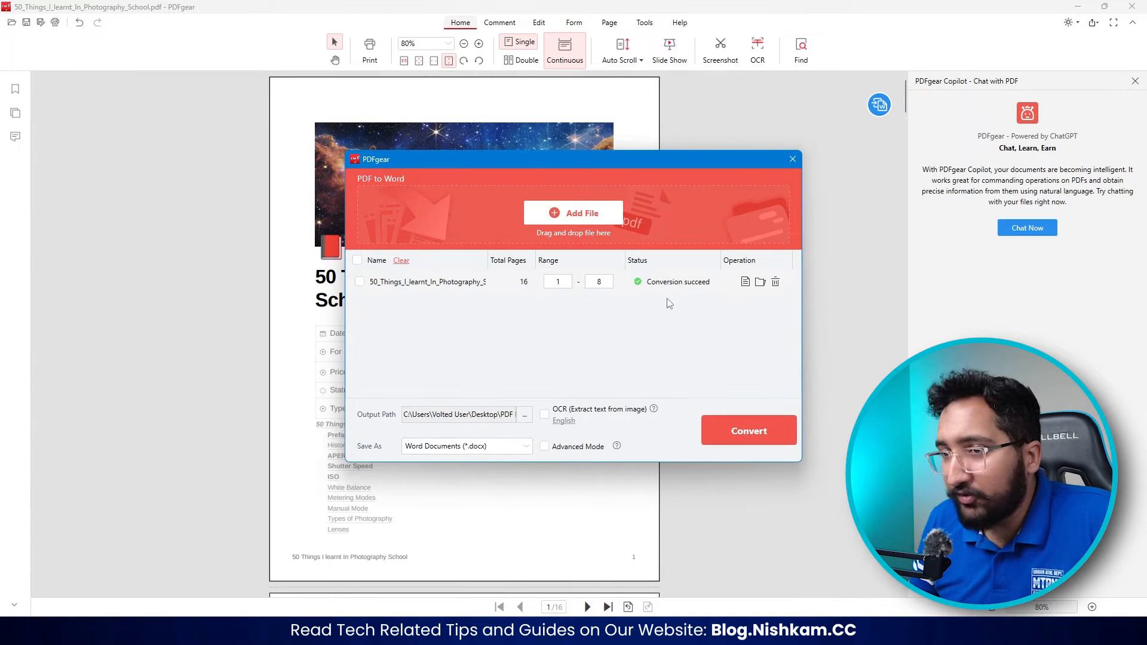
- Open the converted document in Word from its output folder and review the text through the Aperture section
left_click(760, 281)
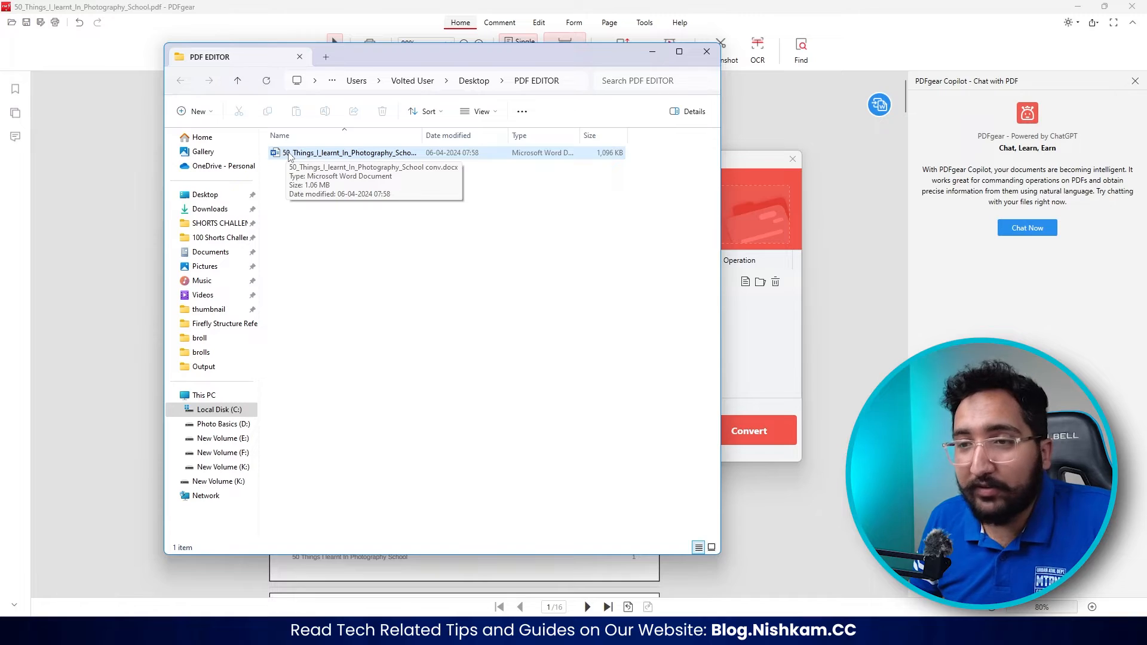
double_click(289, 153)
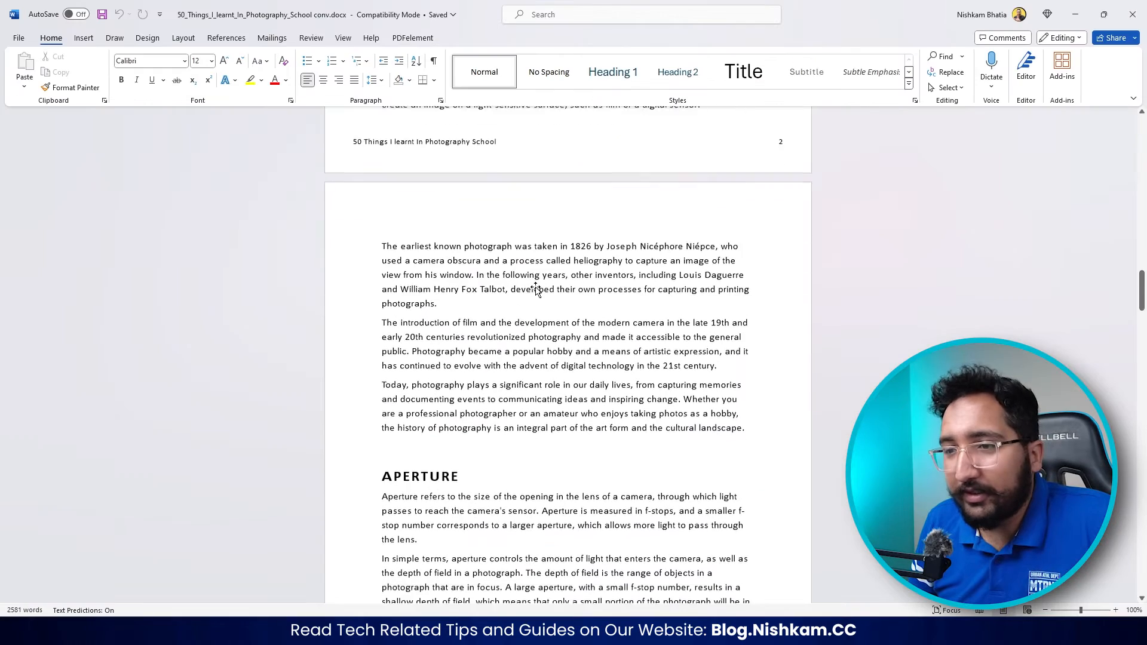
scroll(488, 317, "down", 3)
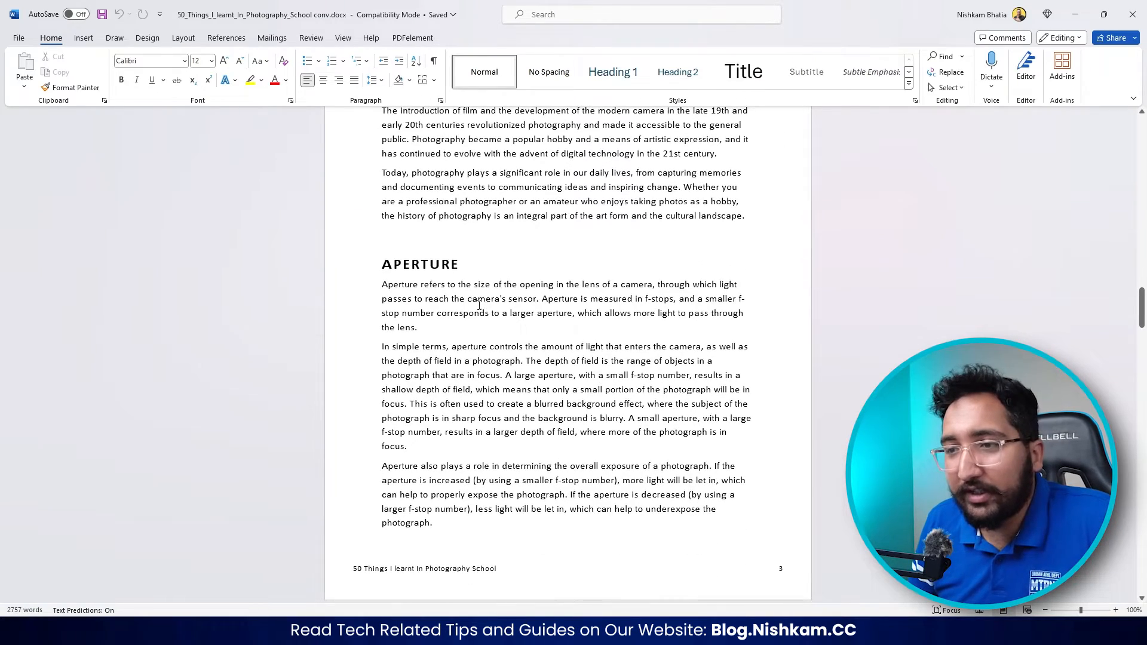
scroll(424, 248, "down", 2)
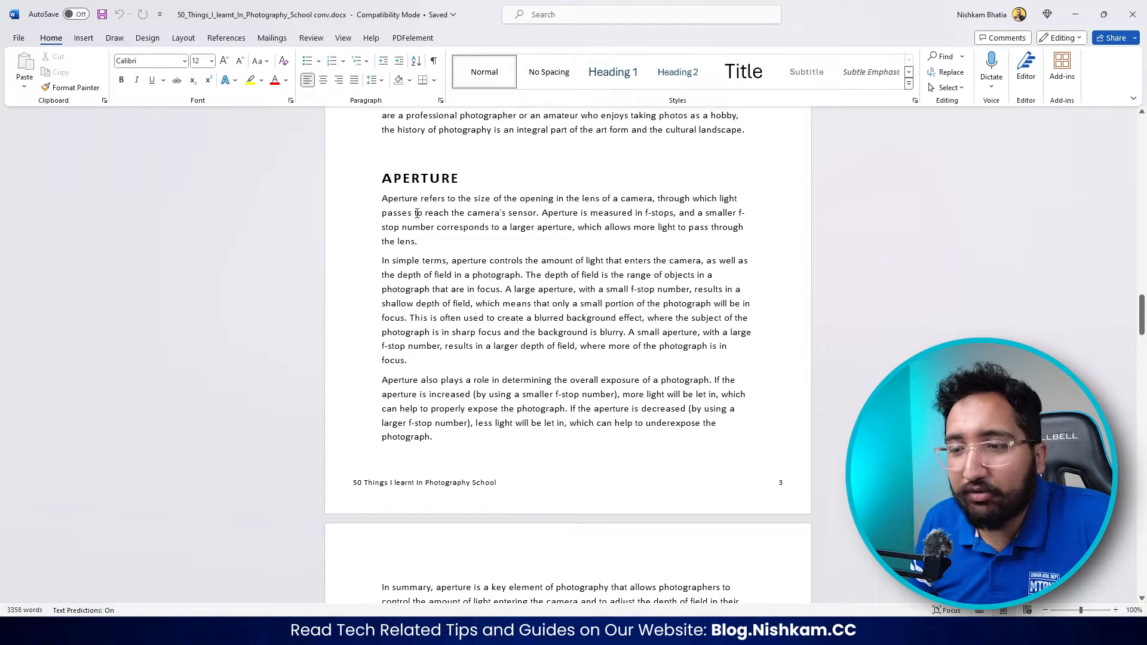
- Italicize the word "the" in the first Aperture sentence and close the Word document
double_click(465, 199)
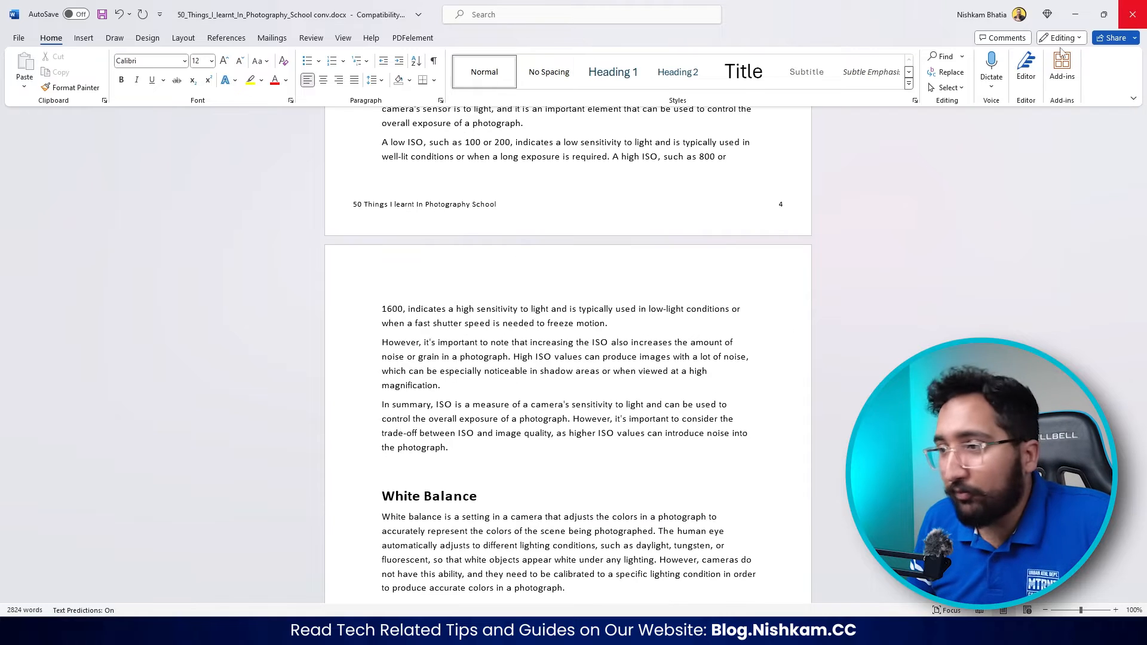
left_click(1131, 14)
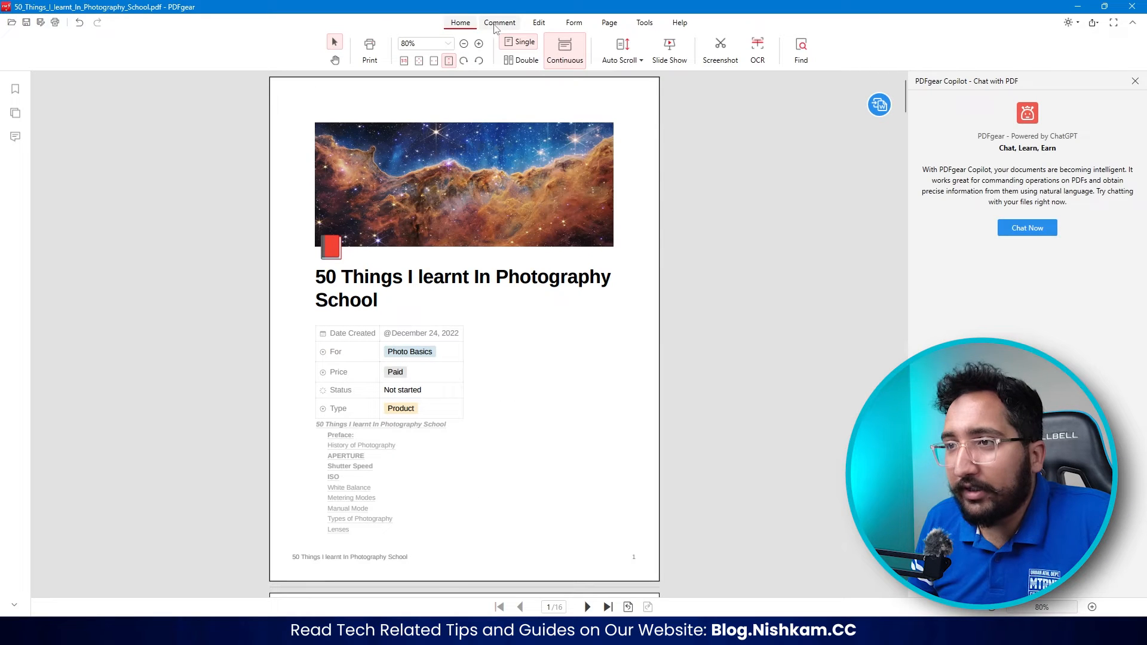
- Highlight the title "50 Things I learnt In Photography School" on page 2 in yellow and underline the "Preface:" heading in red
left_click(496, 24)
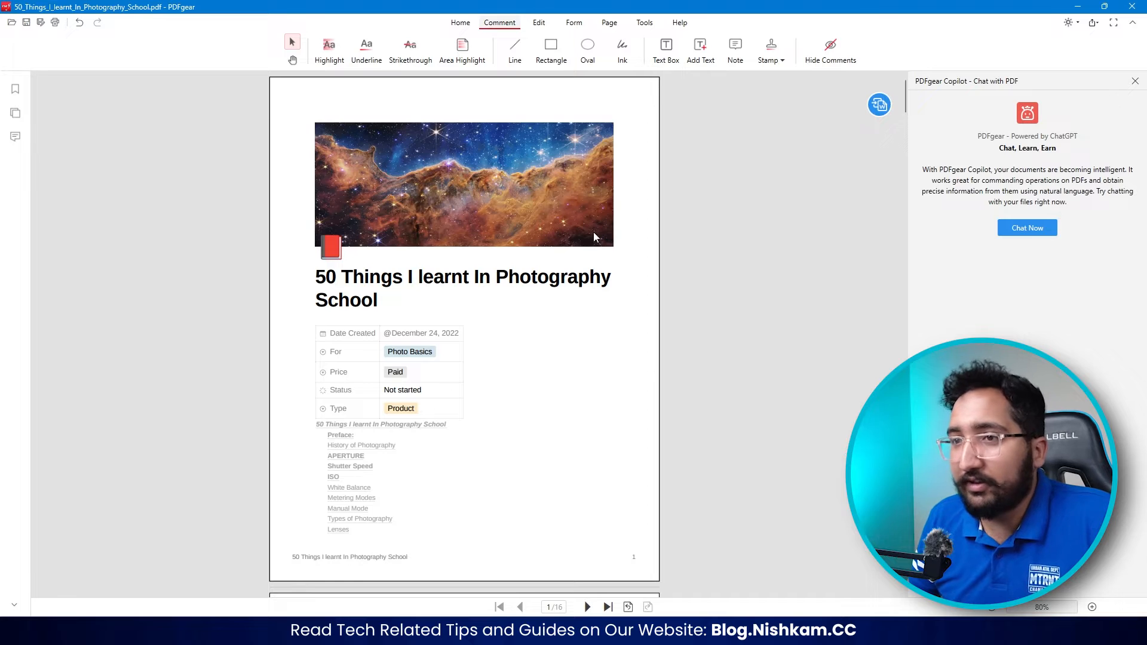
left_click(329, 51)
scroll(155, 220, "down", 4)
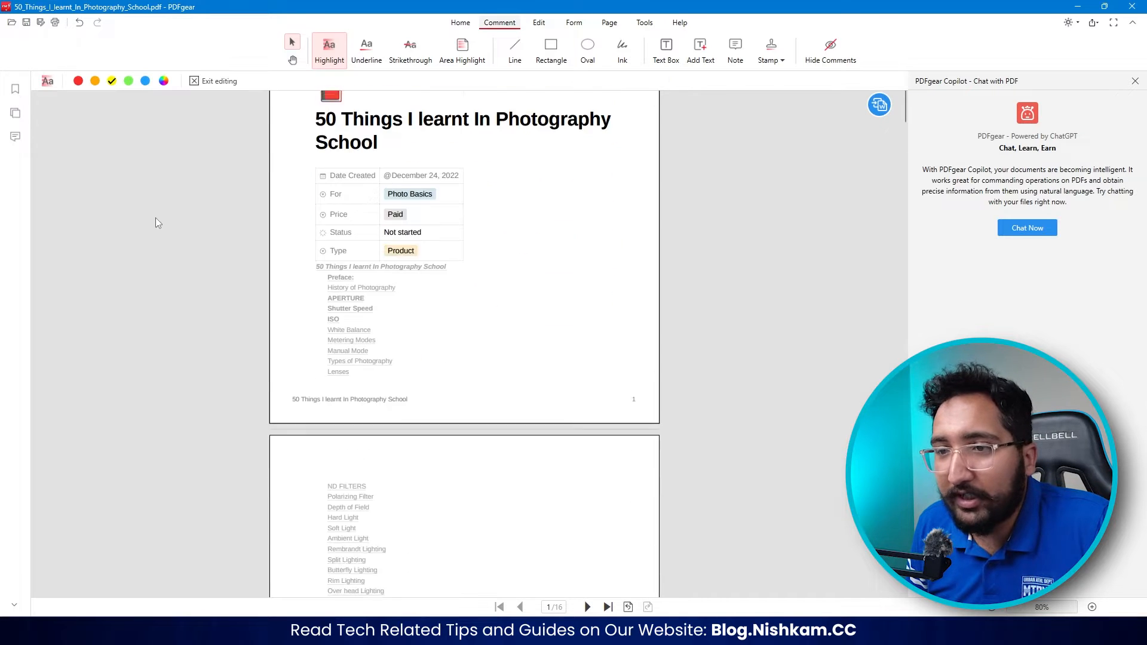
scroll(240, 233, "down", 5)
left_click_drag(315, 209, 592, 213)
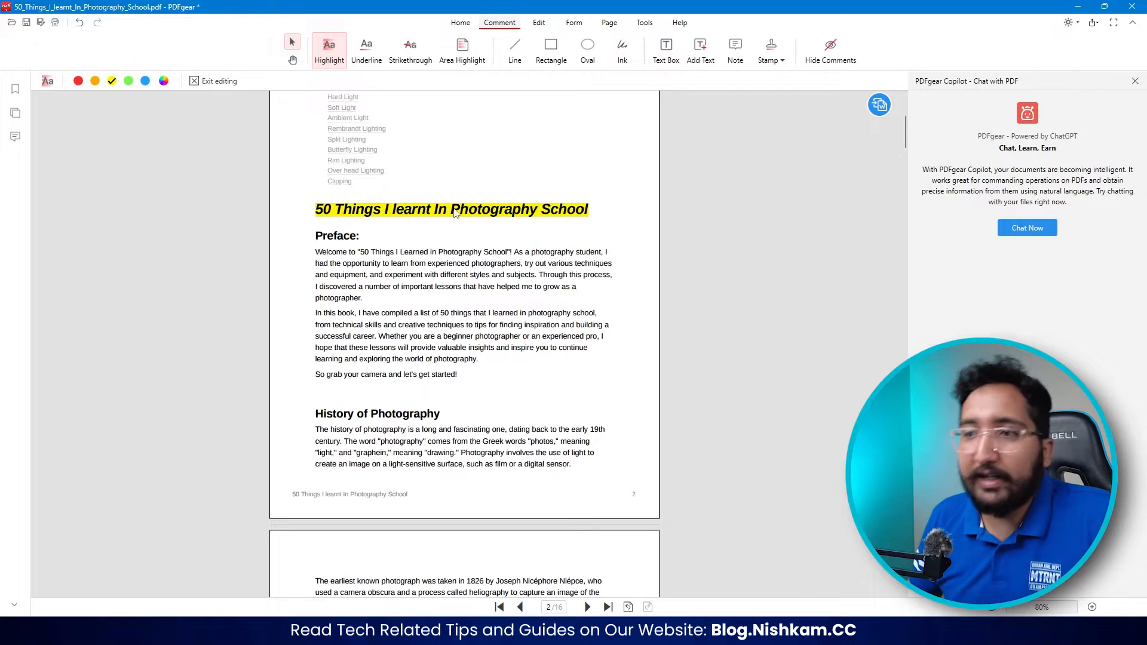
left_click(366, 52)
left_click_drag(315, 237, 370, 239)
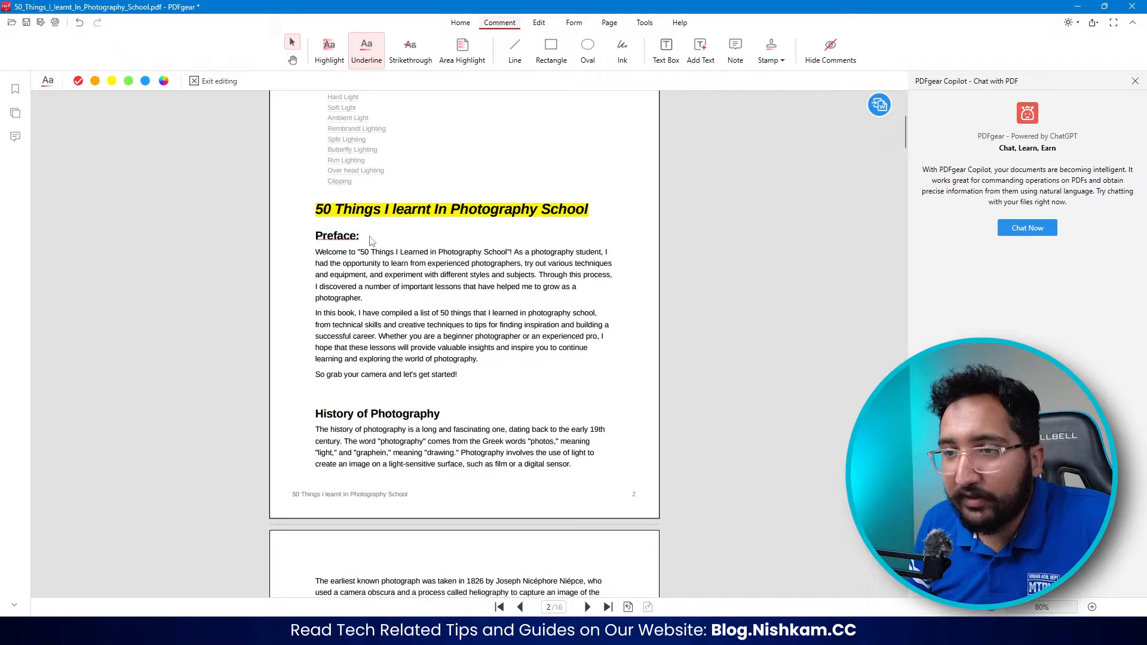
- Strike through the "History of Photography" heading in red and cover the whole Preface section with a yellow area highlight
left_click(411, 52)
left_click_drag(316, 414, 449, 416)
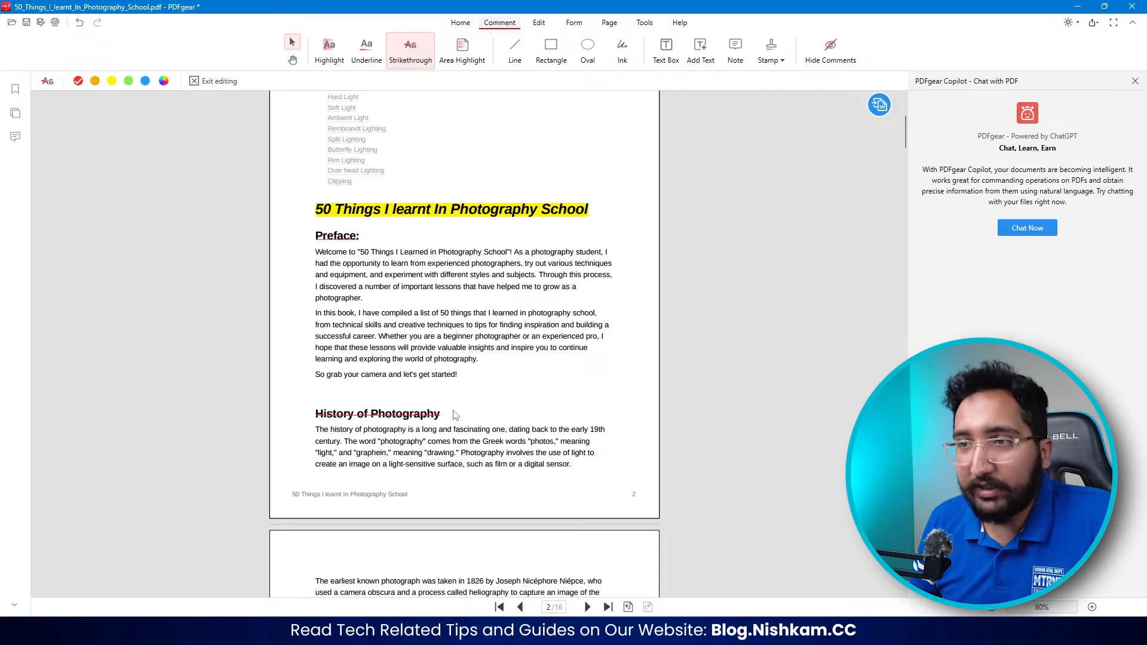
left_click(461, 52)
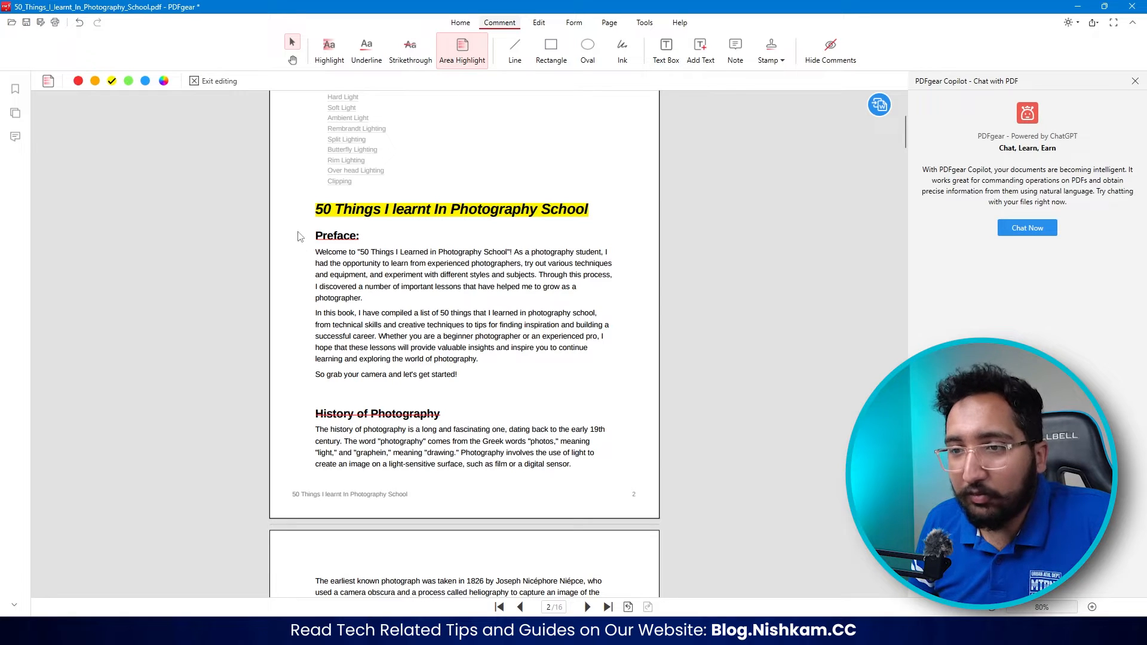
mouse_move(303, 235)
left_mouse_down()
mouse_move(366, 286)
mouse_move(548, 391)
mouse_move(624, 389)
left_mouse_up()
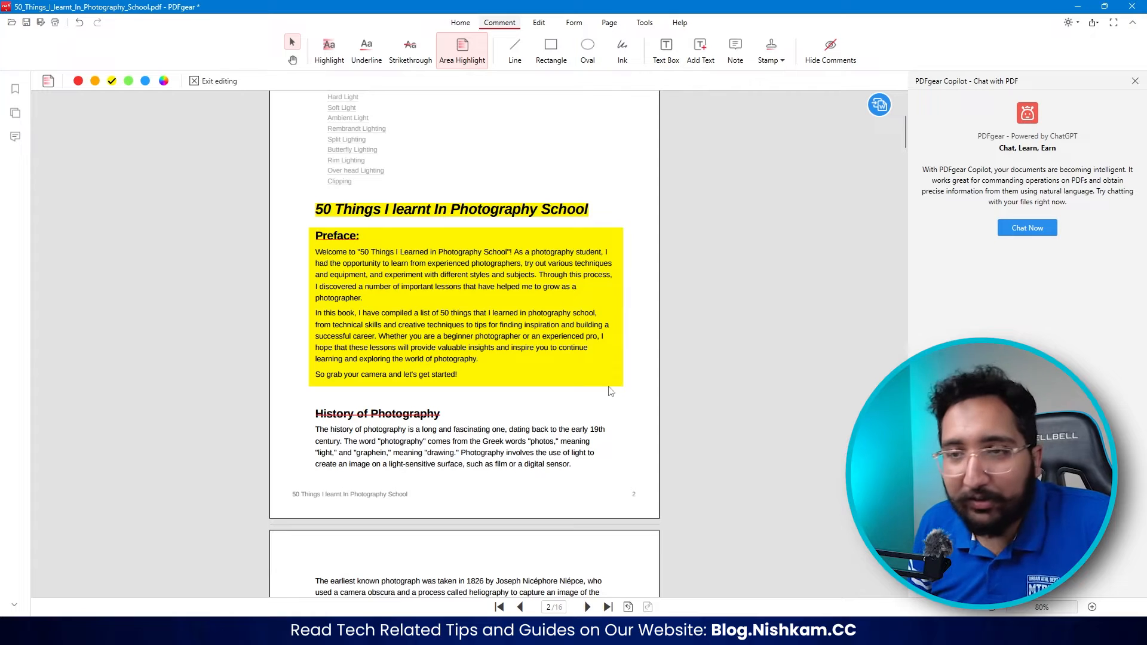
- Set the area highlight color to red and look through the additional theme and custom color choices
left_click(78, 82)
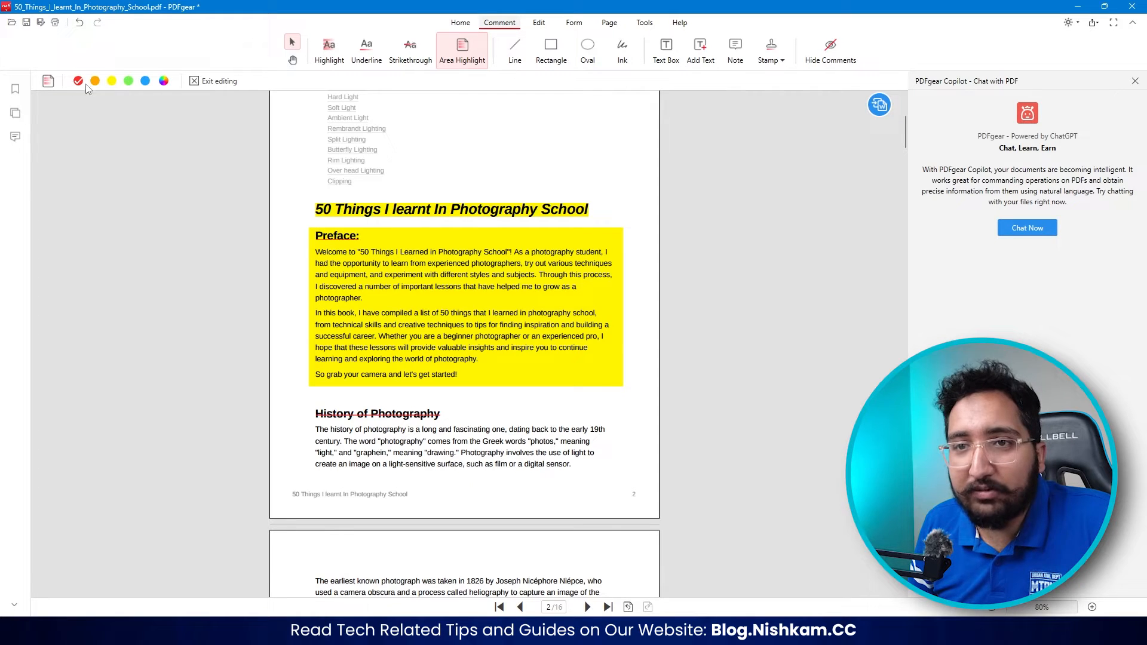
left_click(163, 82)
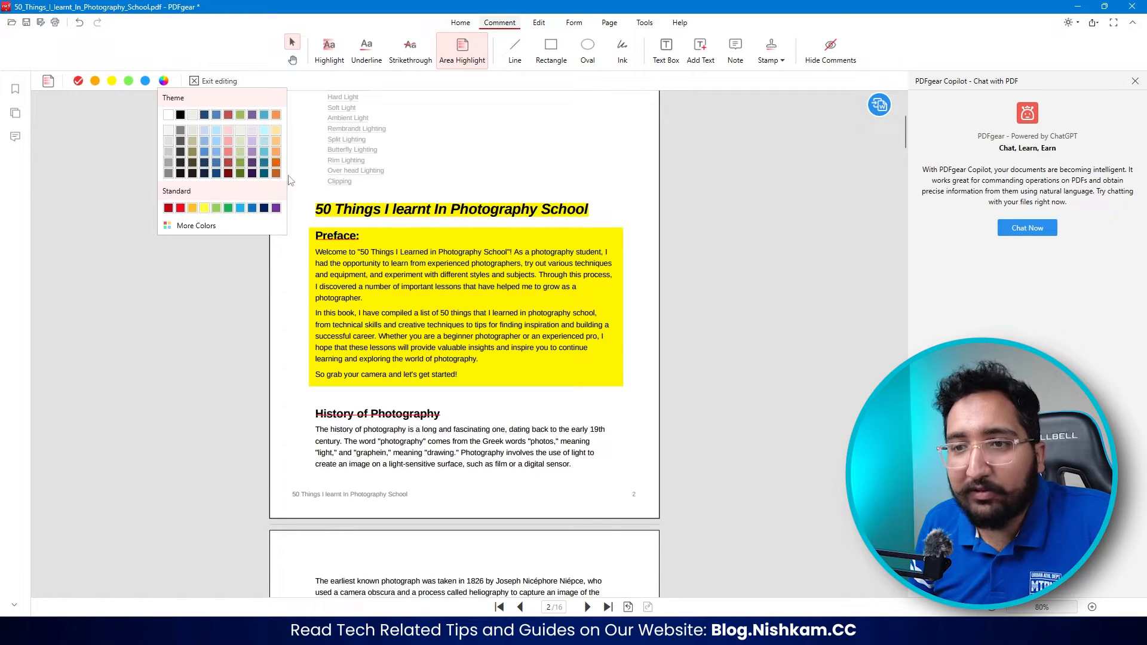
left_click(195, 226)
left_click(610, 173)
left_click(697, 147)
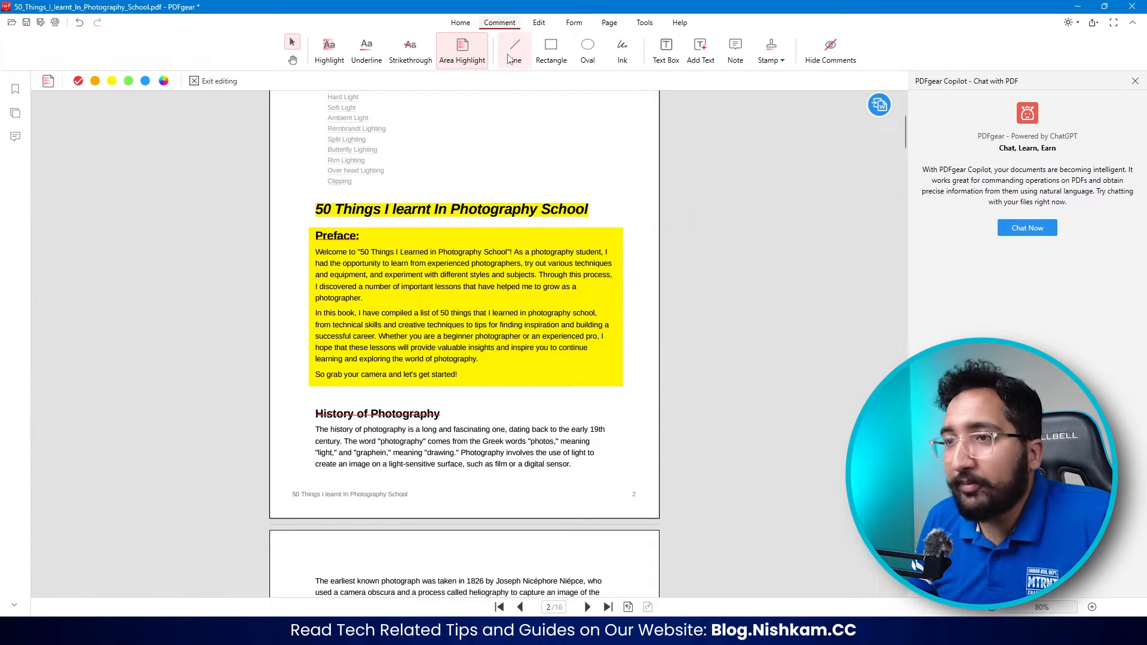
- Draw a red 1 pt horizontal line on page 2, in the blank area beside the end of the contents list
left_click(520, 62)
scroll(436, 229, "up", 3)
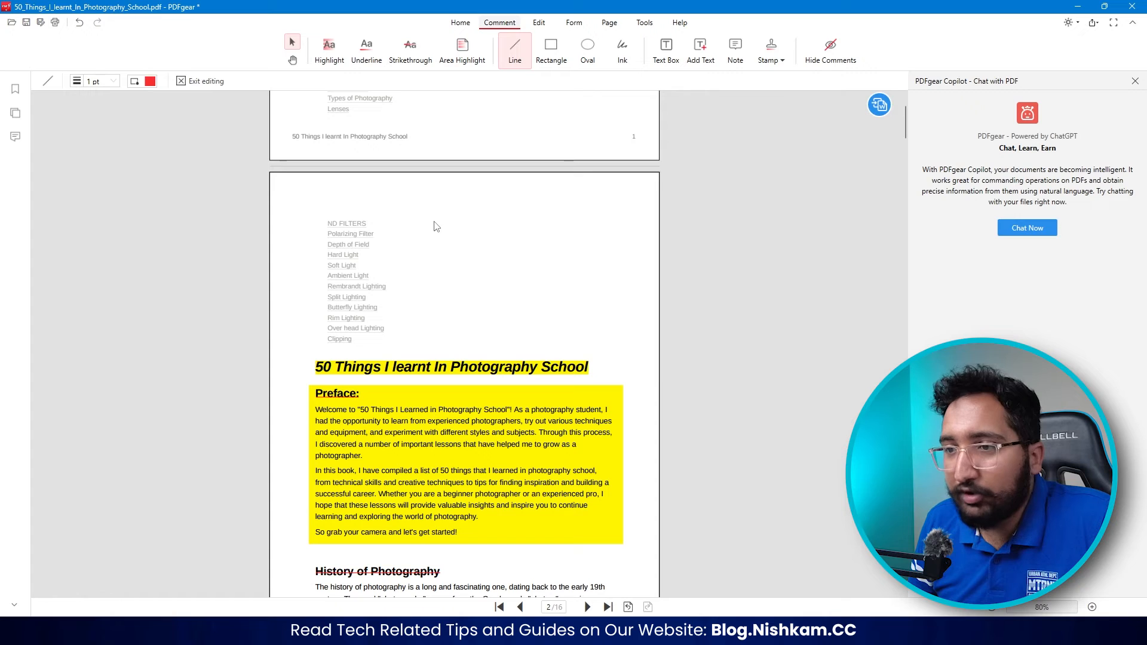
left_click_drag(435, 230, 435, 336)
left_click_drag(437, 218, 509, 335)
- Try out a rectangle and an oval in the blank area beside page 2's contents list, and delete them
left_click(551, 48)
mouse_move(431, 227)
left_mouse_down()
mouse_move(487, 278)
mouse_move(481, 321)
mouse_move(511, 328)
left_mouse_up()
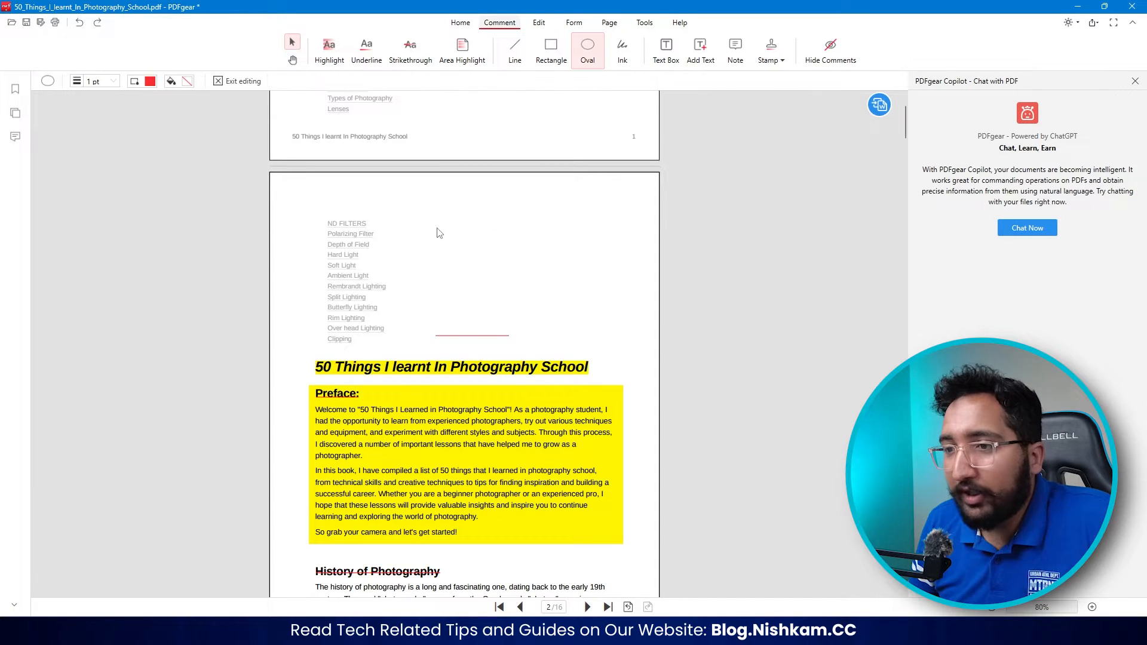
left_click_drag(438, 230, 547, 289)
key("Delete")
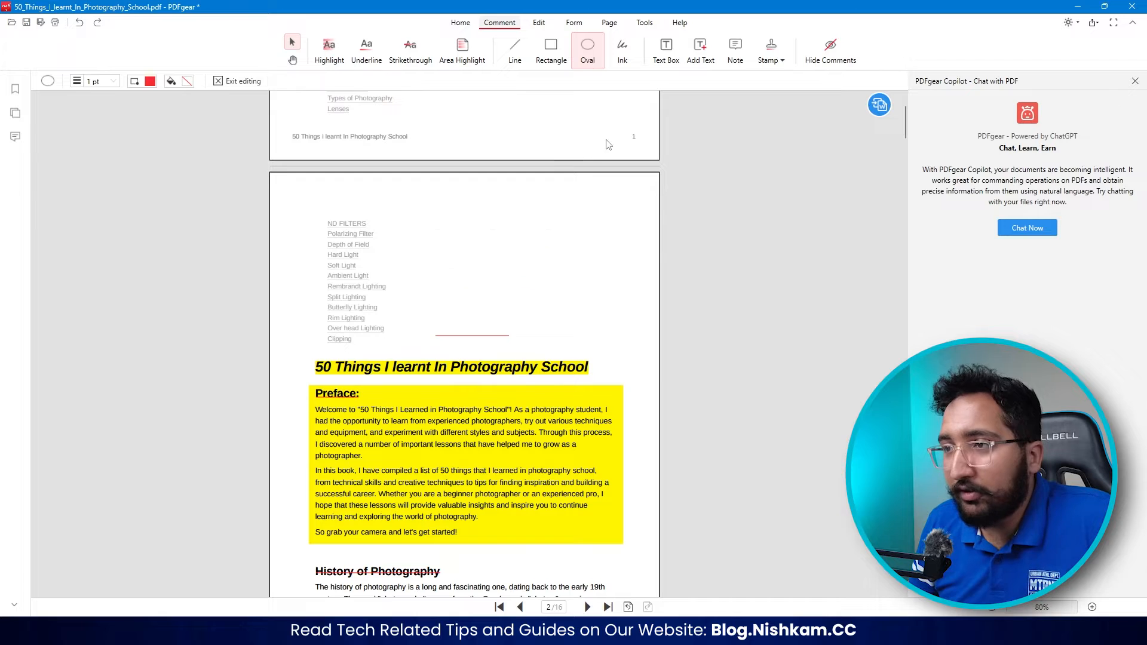
- Handwrite a first name in red 1 pt ink just above the line on page 2
left_click(621, 57)
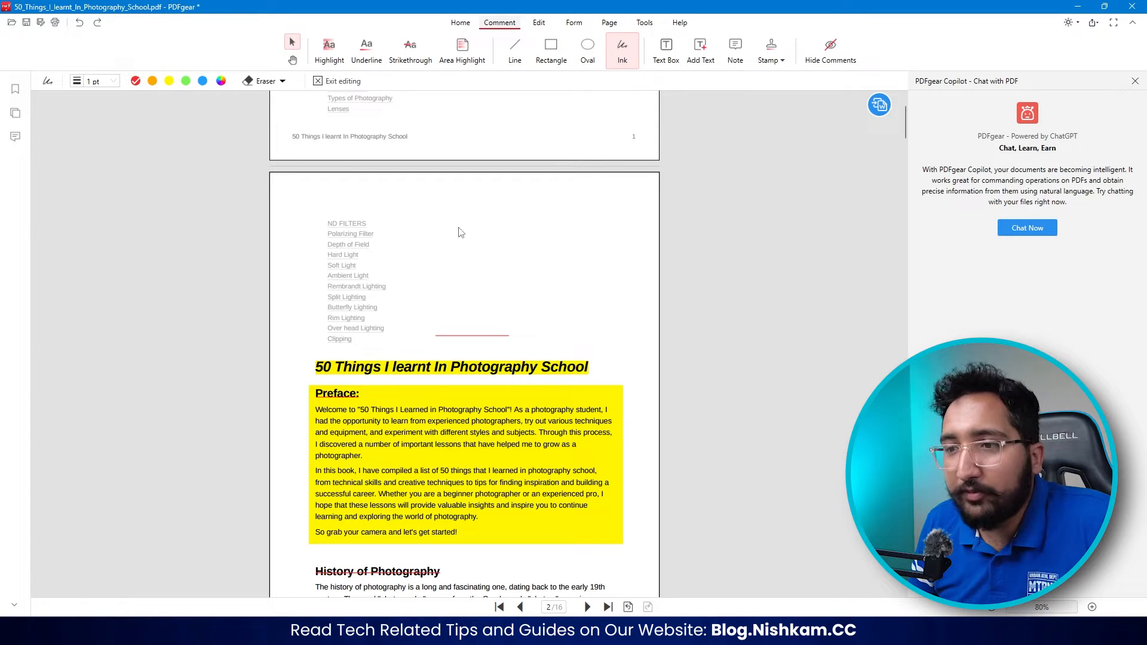
scroll(525, 287, "down", 3)
scroll(487, 357, "up", 3)
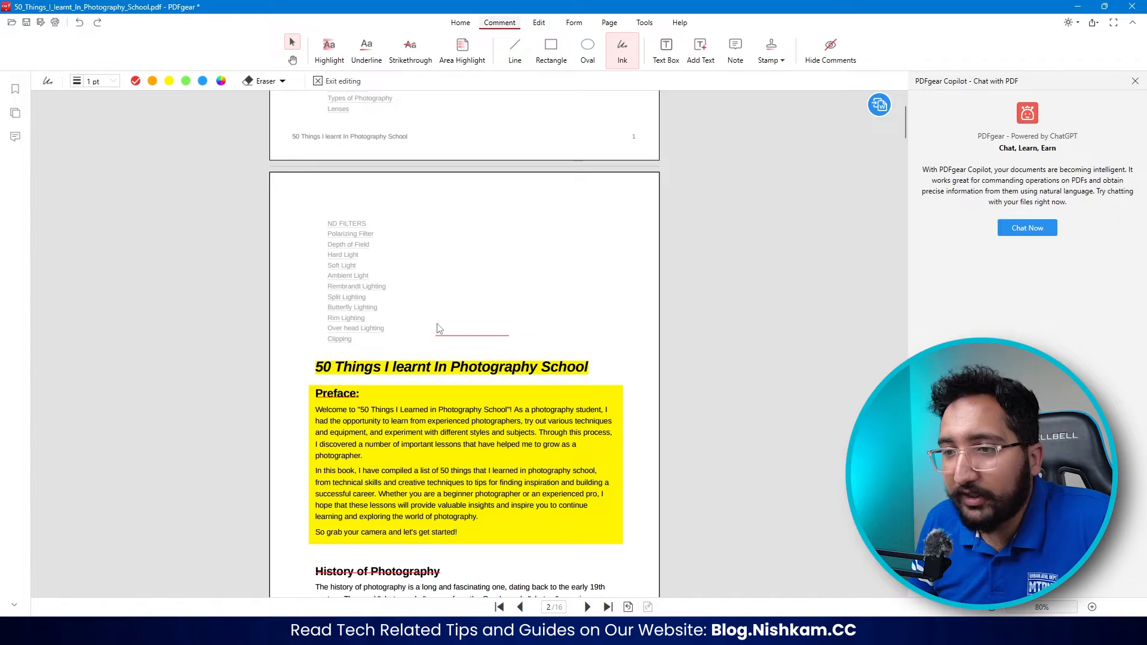
left_click_drag(437, 327, 466, 328)
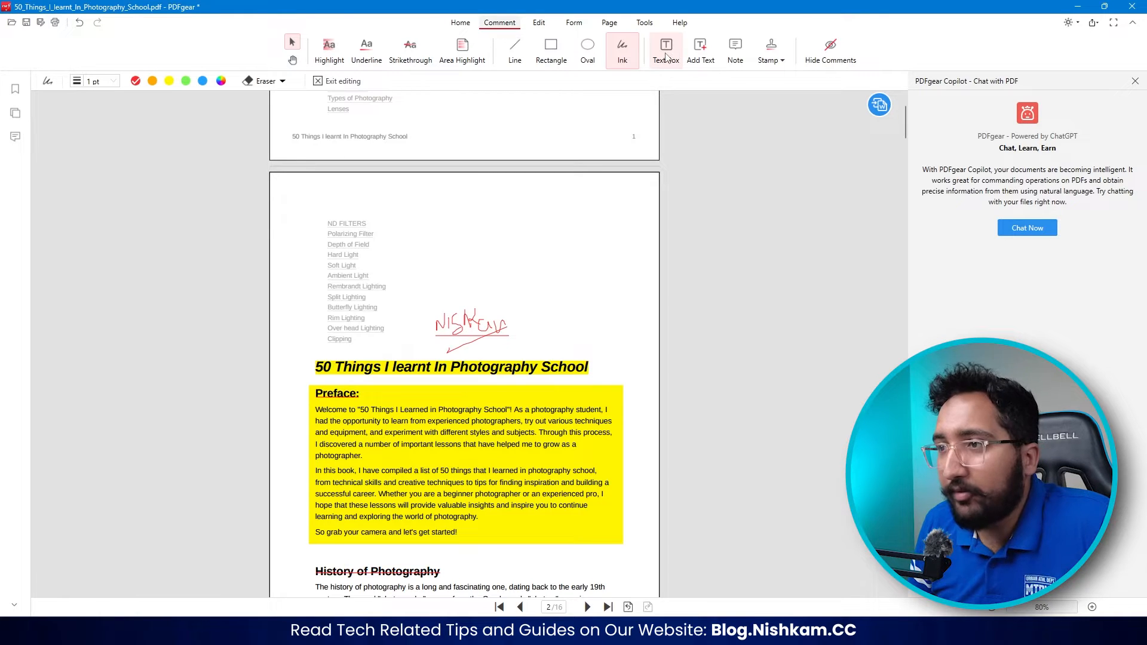
- Add a text box after the word "School" in the page 1 title, containing "By" and the author's full name
left_click(665, 54)
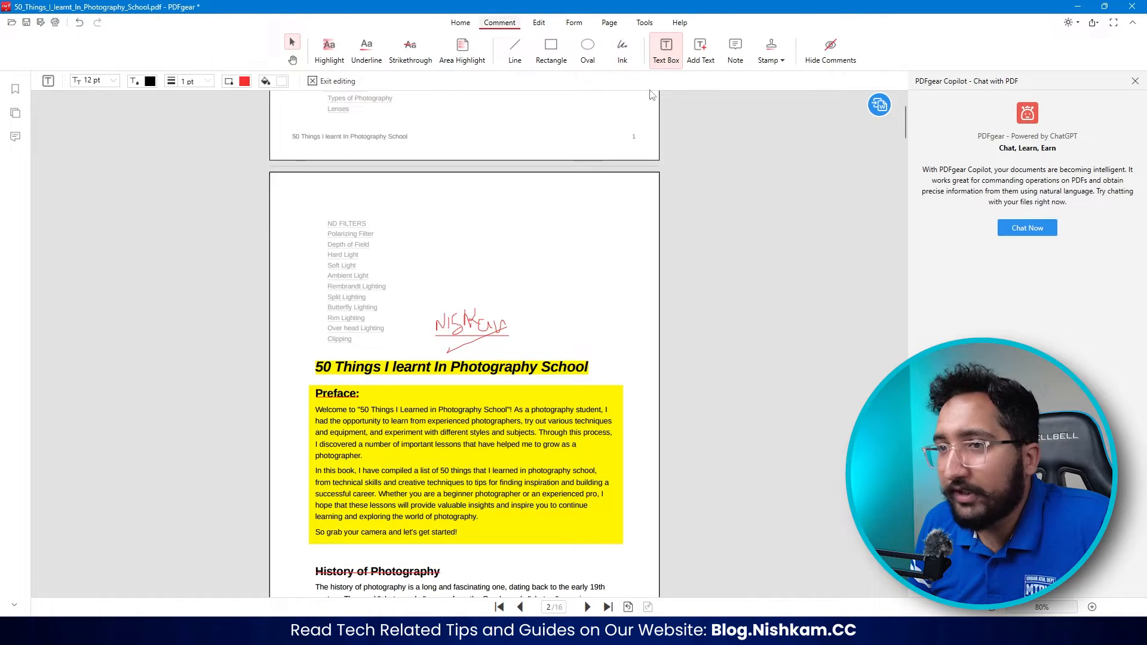
scroll(405, 247, "up", 6)
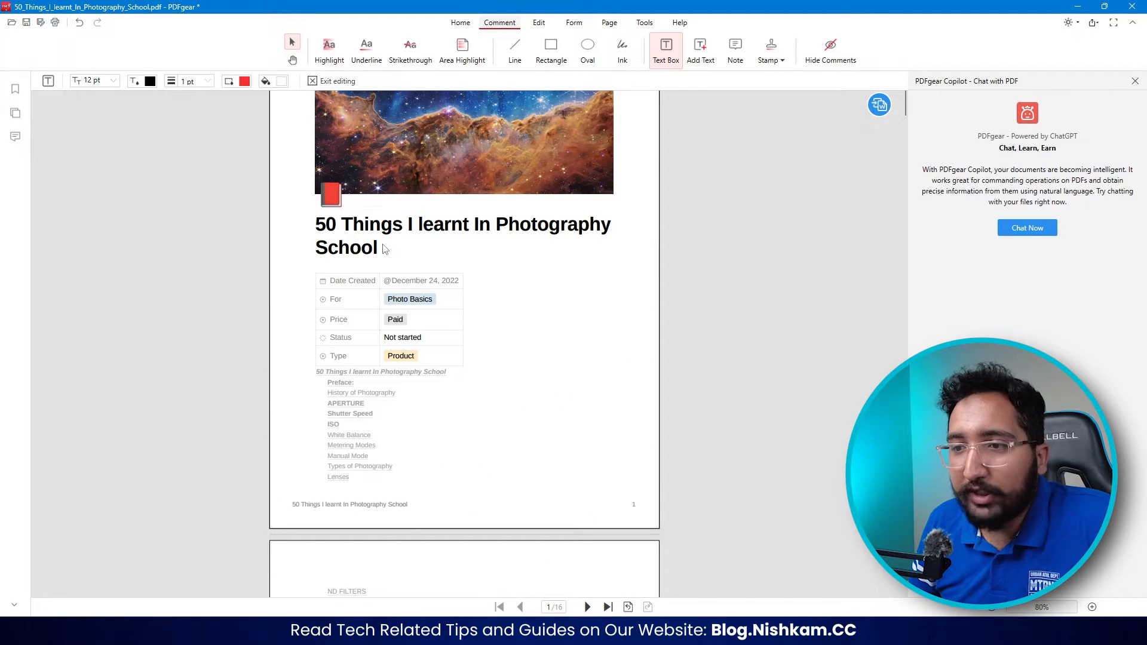
left_click_drag(383, 242, 473, 260)
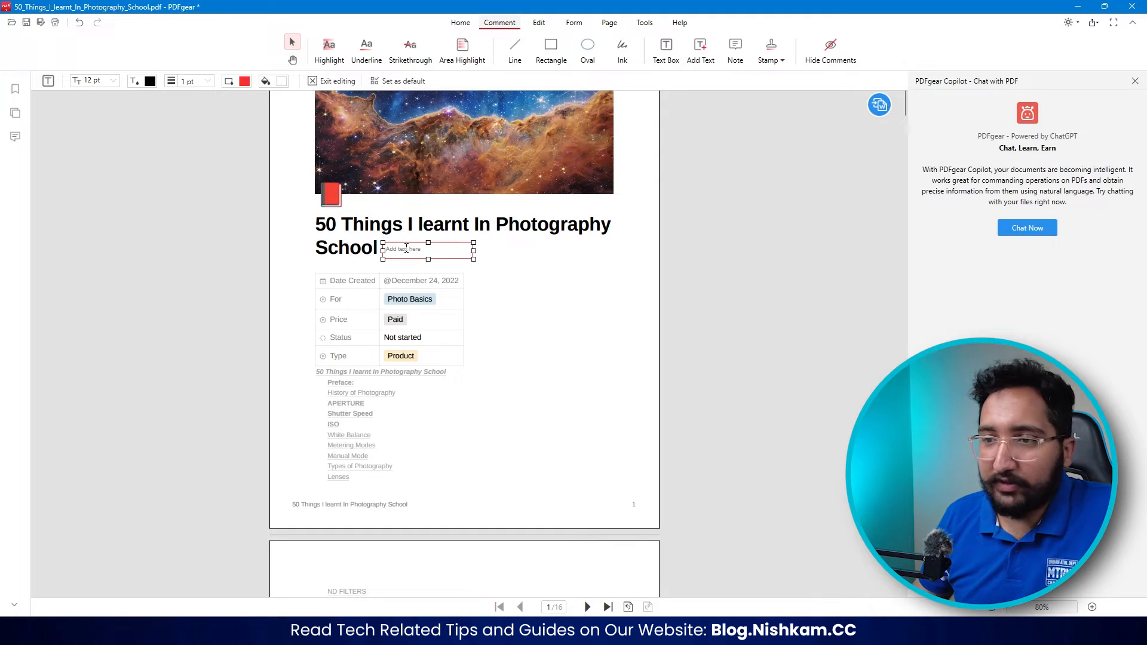
type("By Nishkam Bhatia")
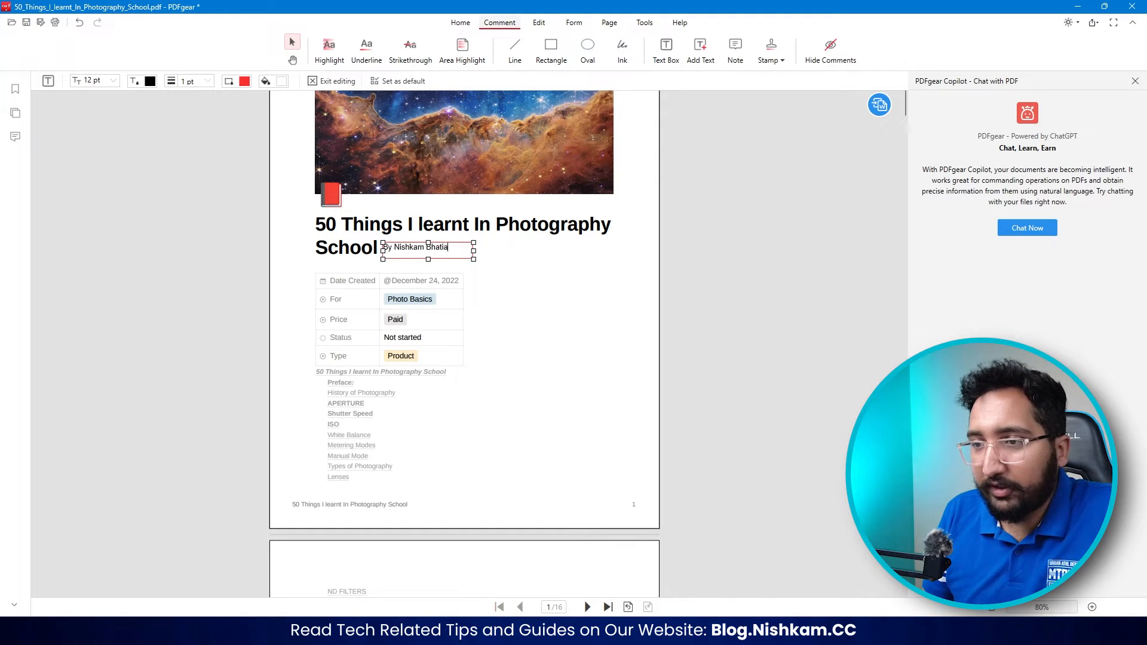
- Set the byline to 28 pt text with a 0.25 pt border, and widen and reposition its box beside the title
double_click(433, 247)
key("ctrl+a")
left_click(110, 82)
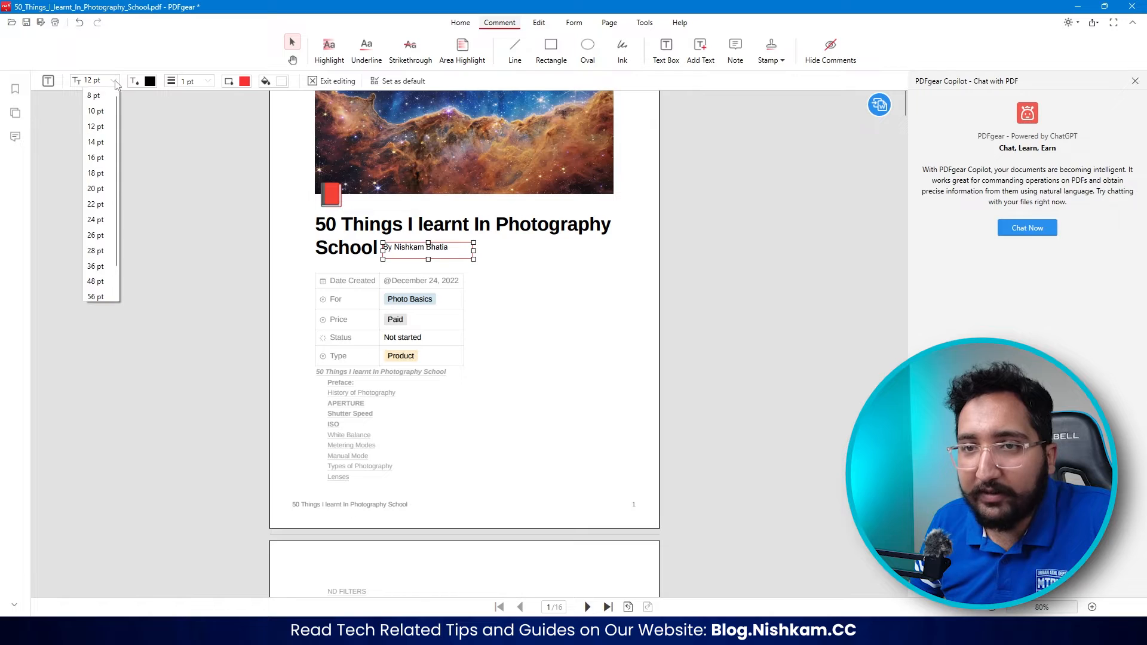
left_click(86, 249)
left_click_drag(473, 273, 557, 274)
left_click_drag(455, 261, 445, 251)
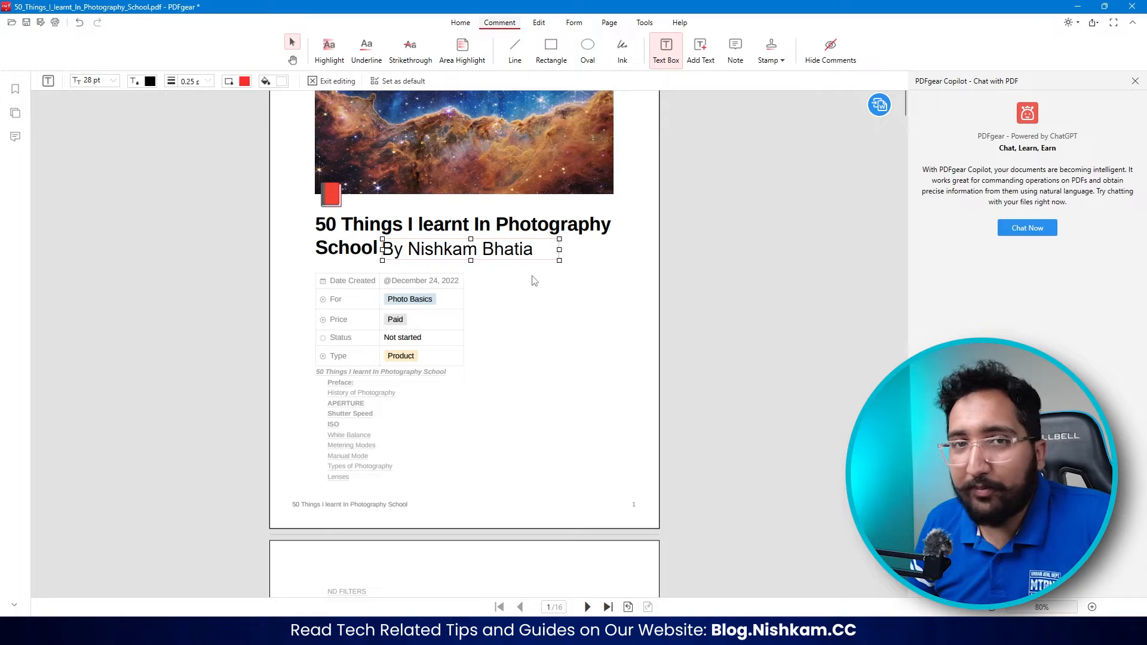
left_click_drag(568, 327, 510, 358)
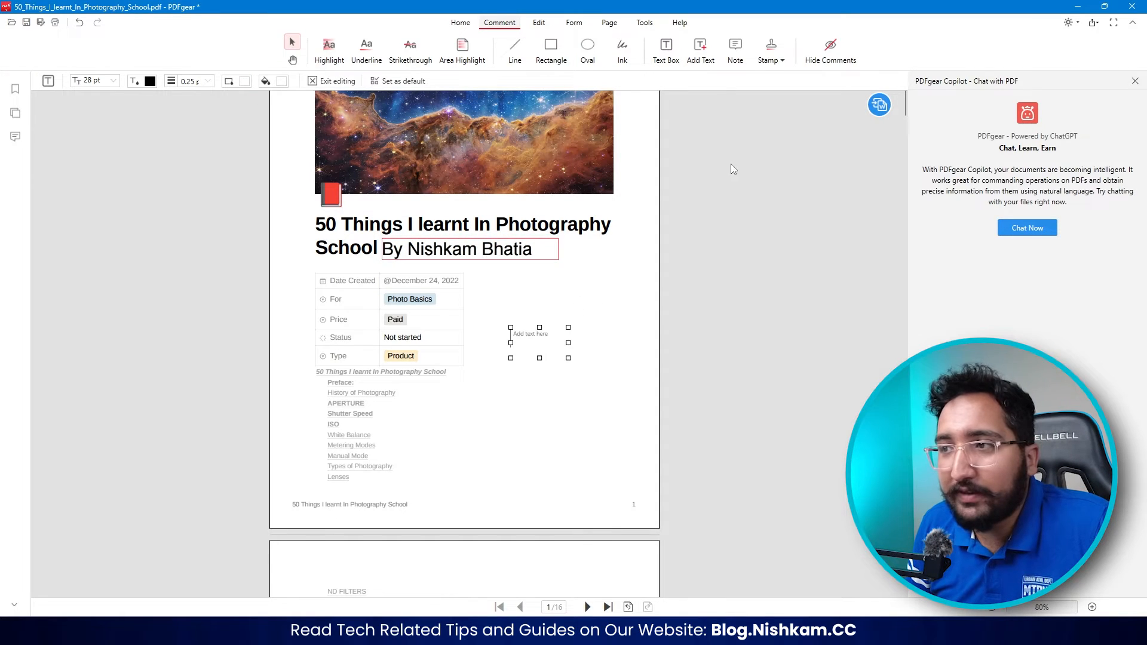
- Add text after "the lens." in the first Aperture paragraph on page 3, reading "Hi This is" and the author's full name
left_click(700, 47)
scroll(367, 340, "down", 8)
scroll(366, 339, "down", 8)
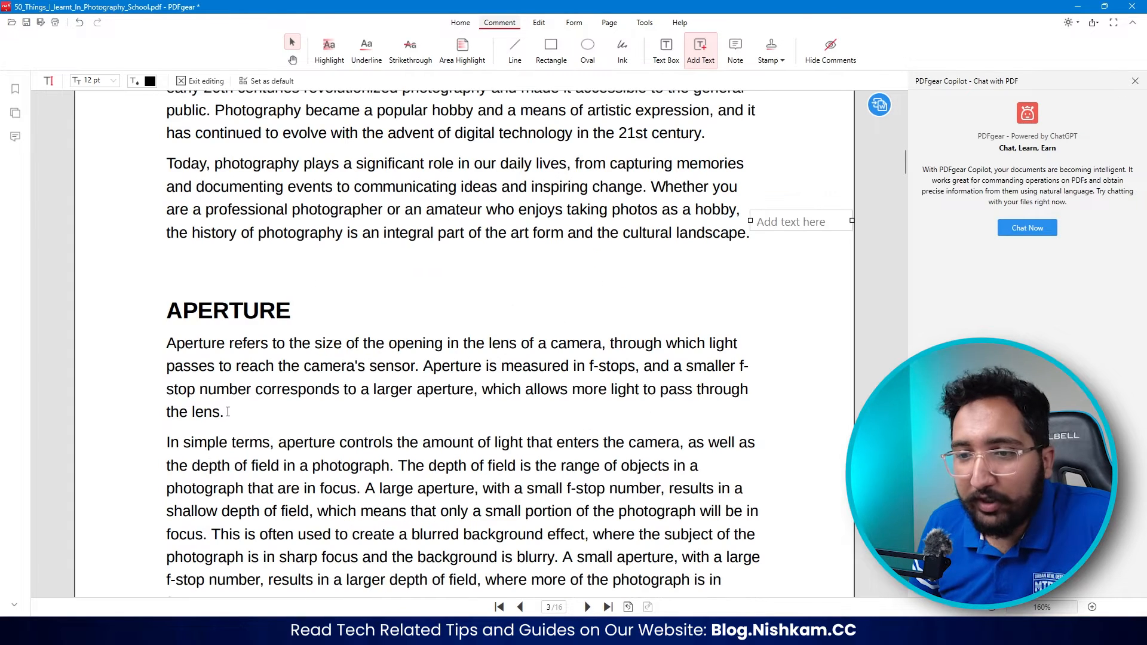
left_click(226, 411)
type("Hi This is")
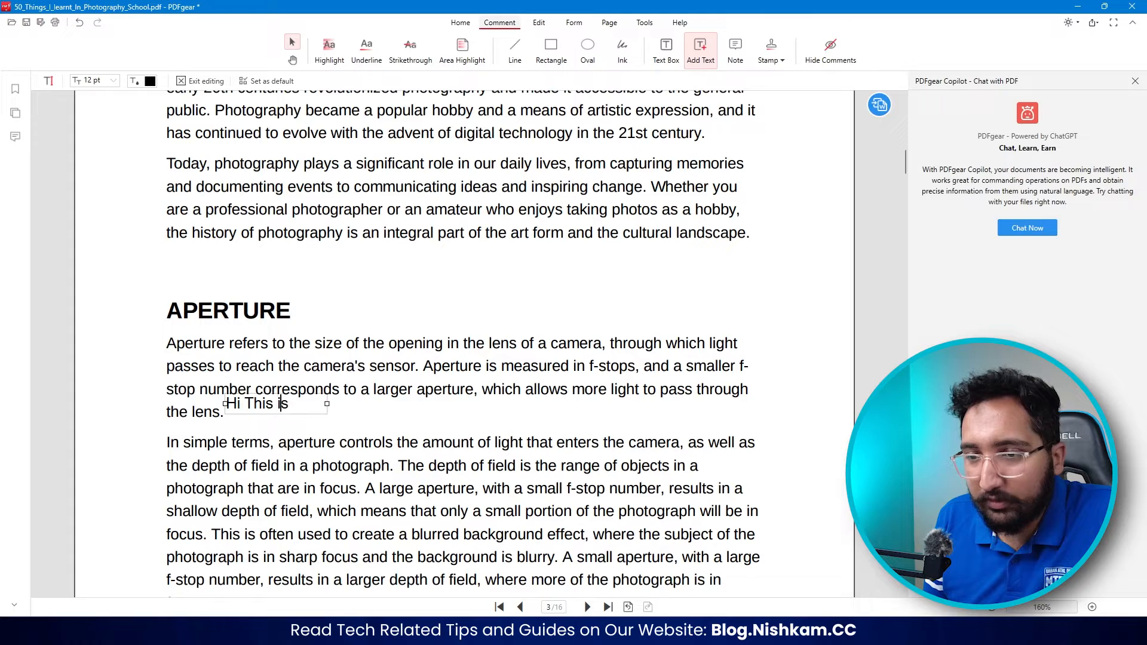
type(" Nishkam Bhatia")
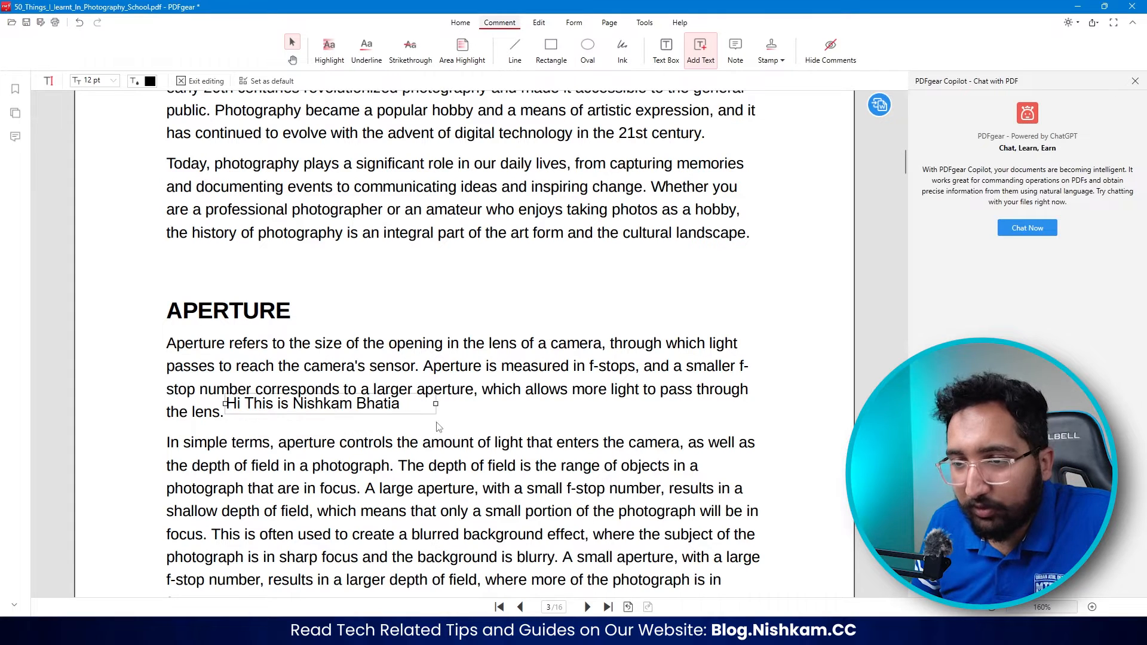
- Lower the added text in the first Aperture paragraph on page 3 onto the "the lens." line and set its size to 10 pt
left_click_drag(368, 410, 370, 420)
left_click(112, 80)
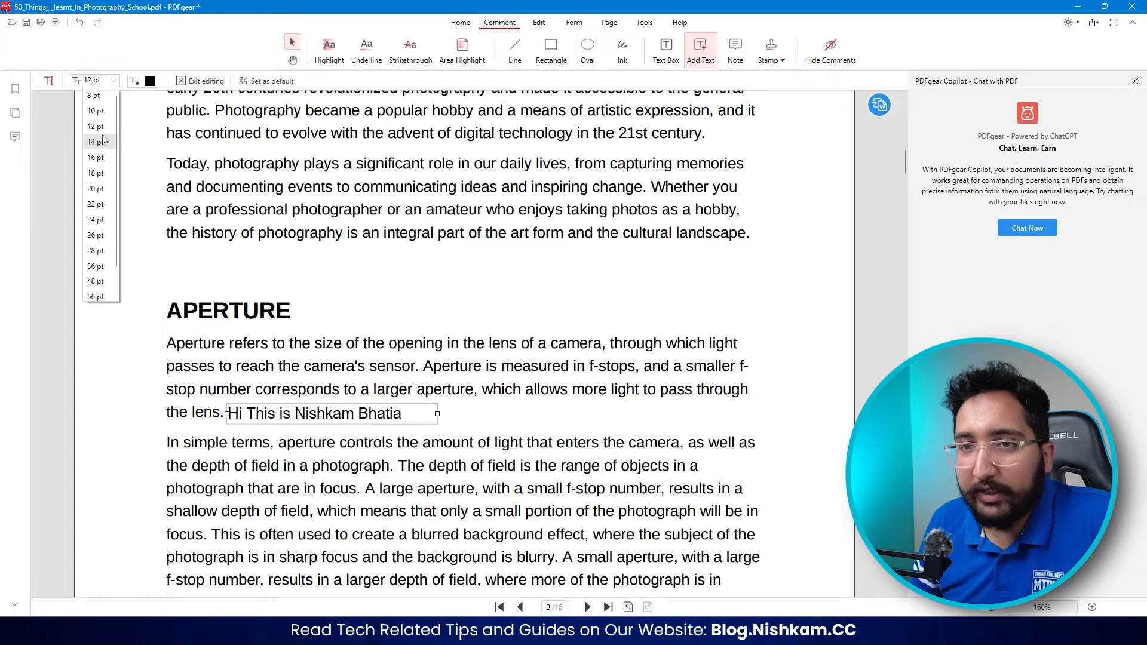
left_click(99, 111)
- Attach a note beside the APERTURE heading on page 3 reading "Please Change this and add photos"
scroll(420, 345, "down", 3)
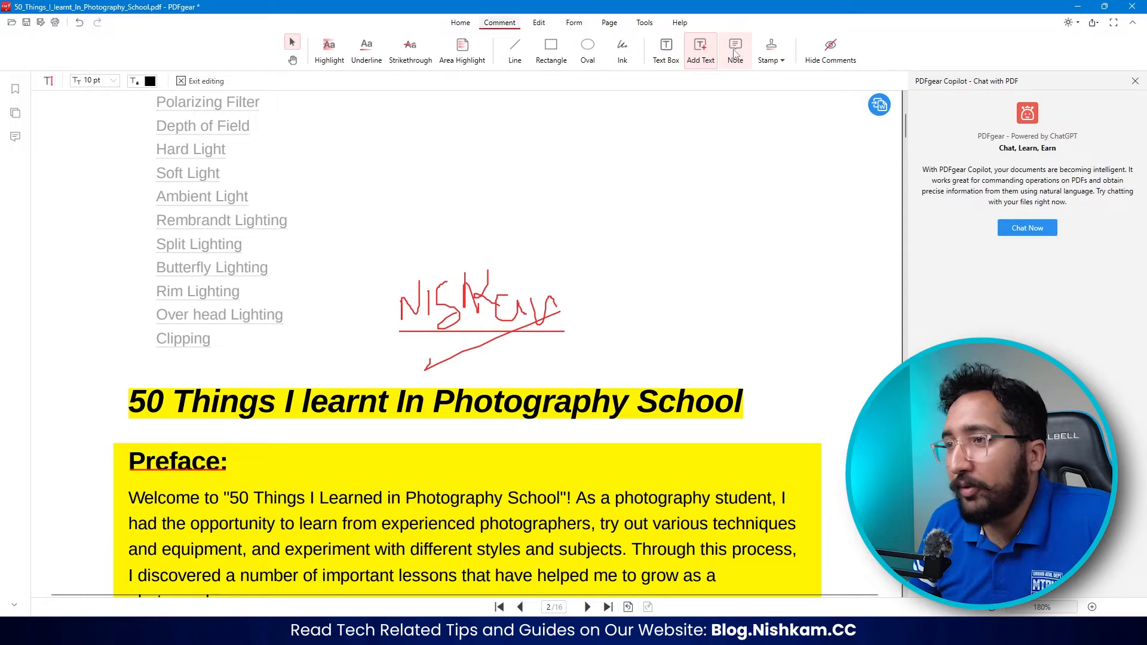
left_click(735, 52)
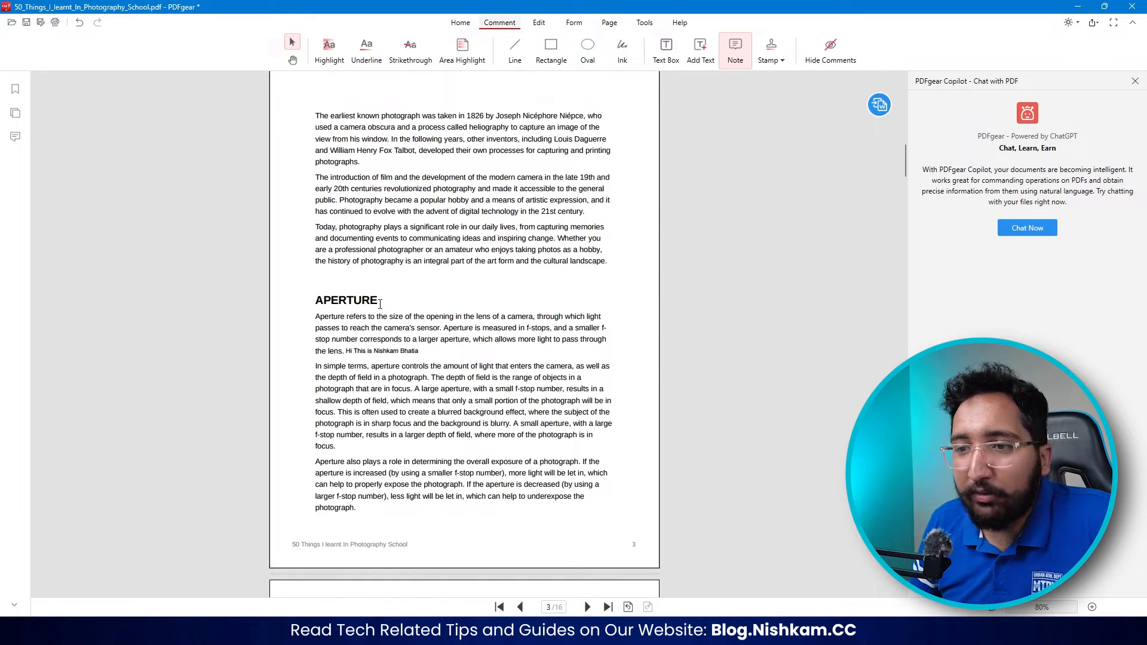
left_click(384, 302)
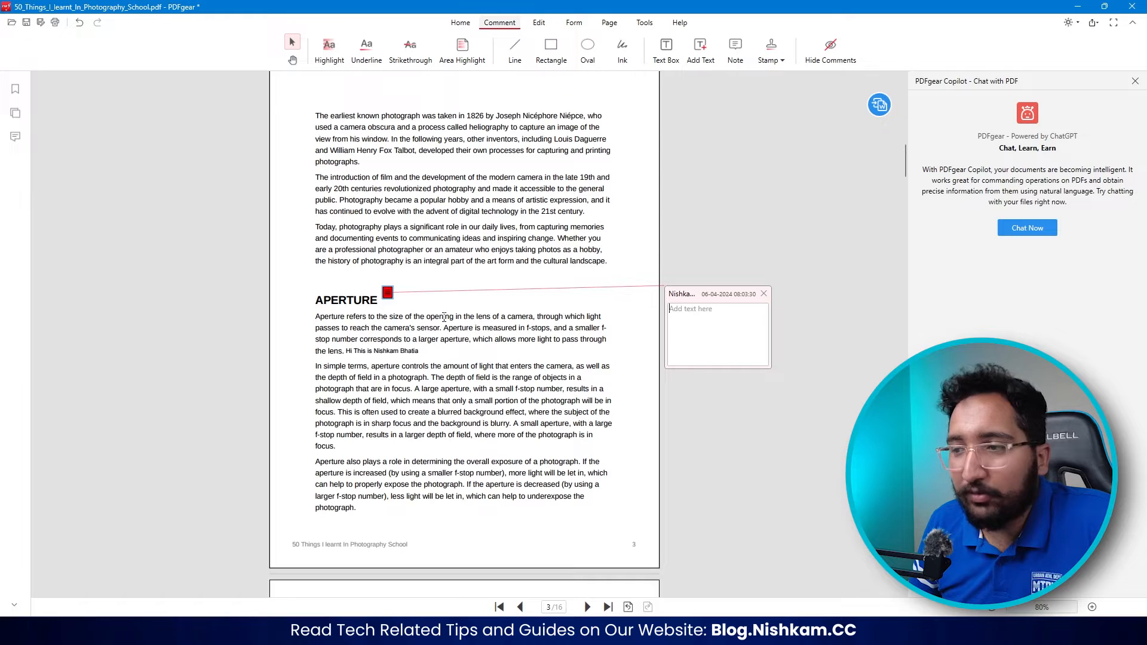
type("Please Change this and a")
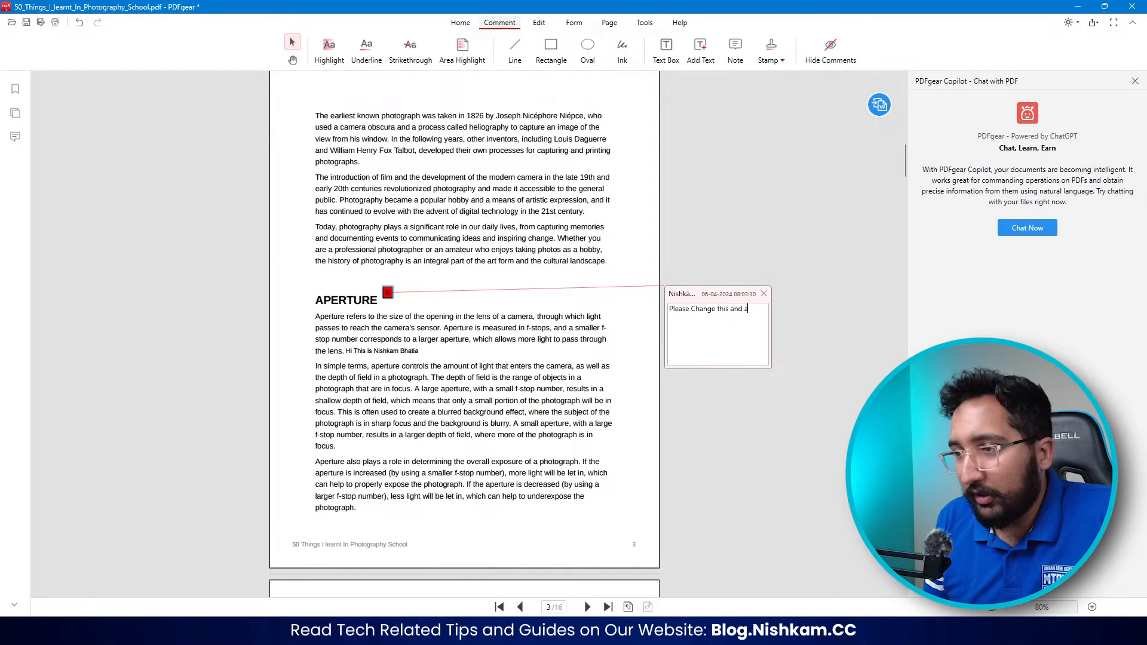
type("dd photos")
mouse_move(390, 294)
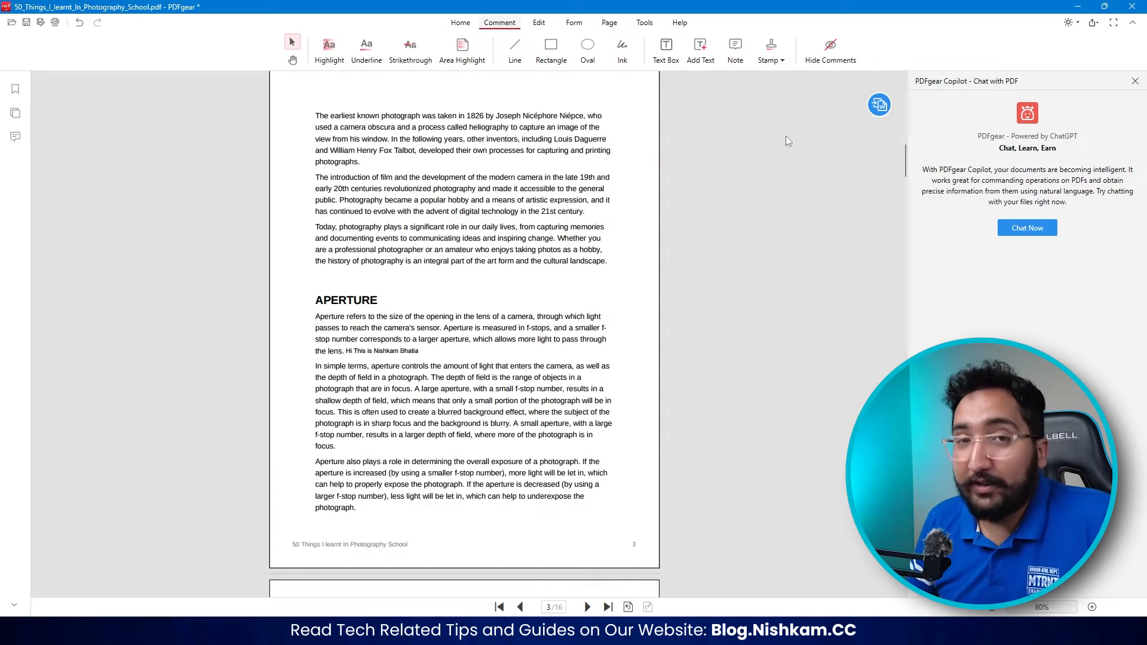
- Place the preset Draft stamp in the footer area of page 4, just before the page number
left_click(769, 61)
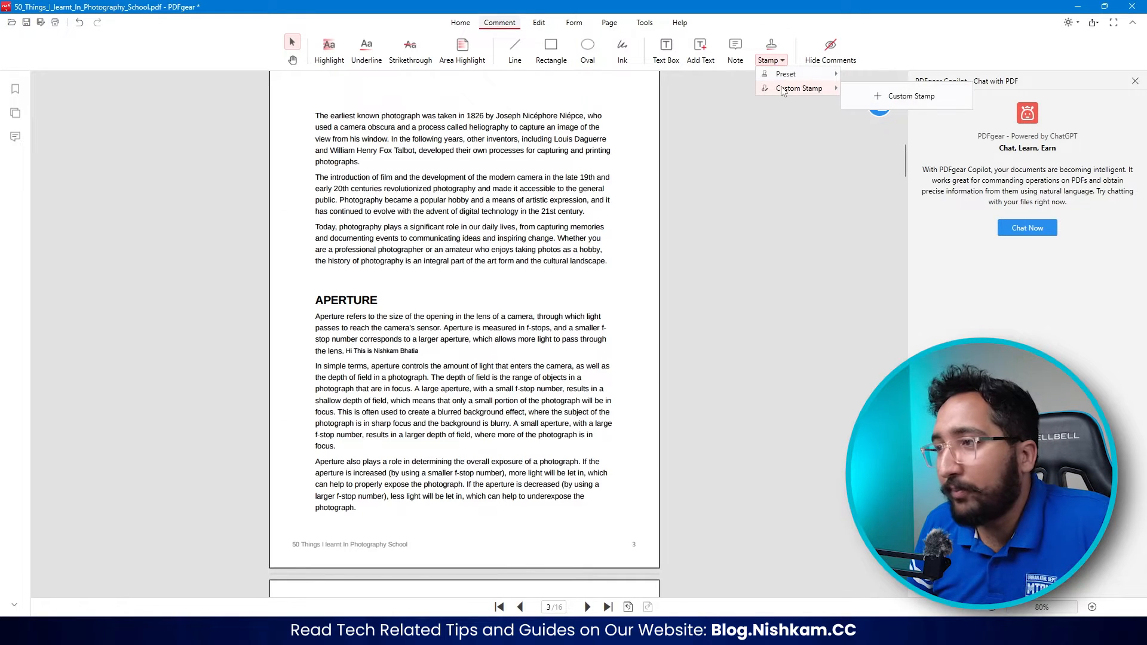
mouse_move(785, 78)
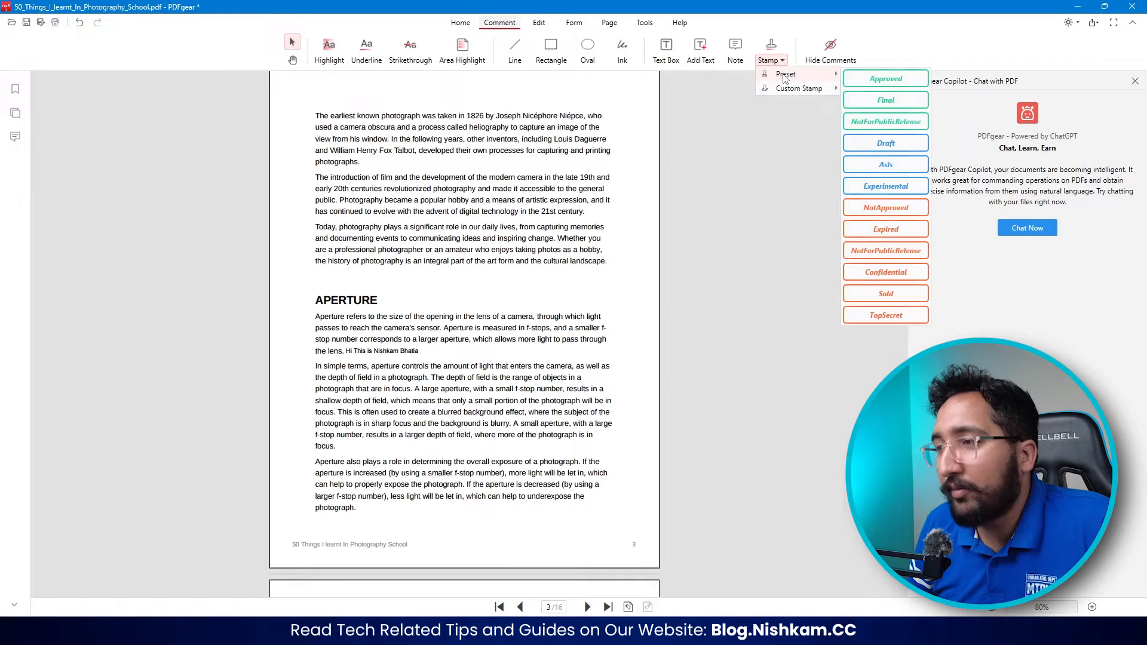
left_click(876, 143)
scroll(473, 266, "down", 12)
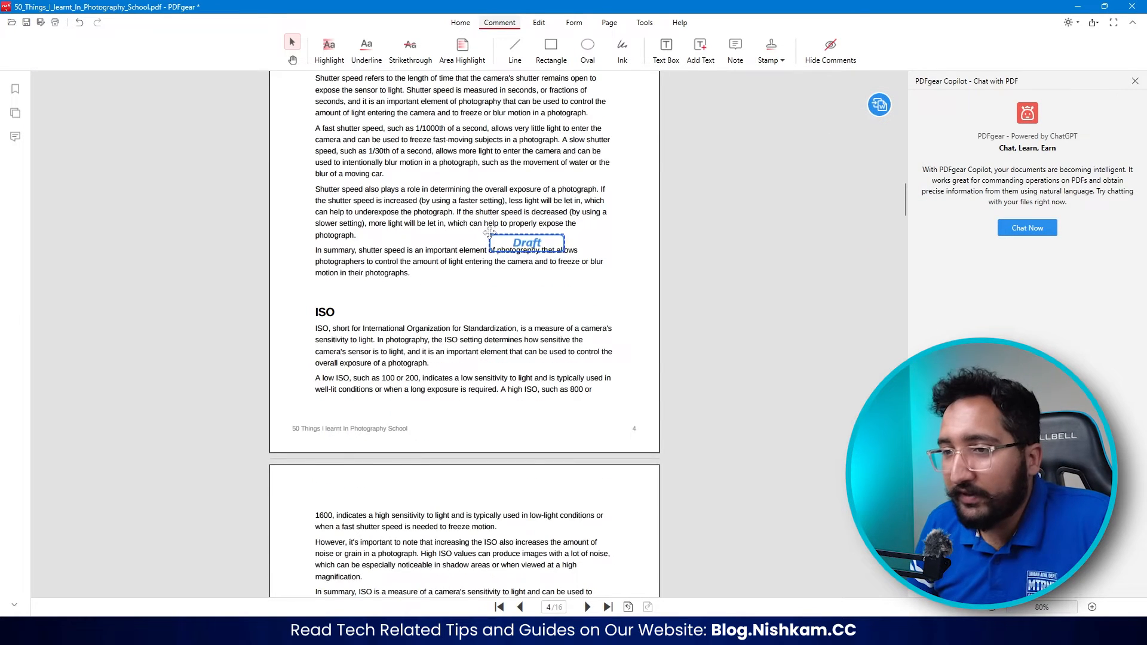
left_click(457, 265)
left_click_drag(458, 264, 525, 251)
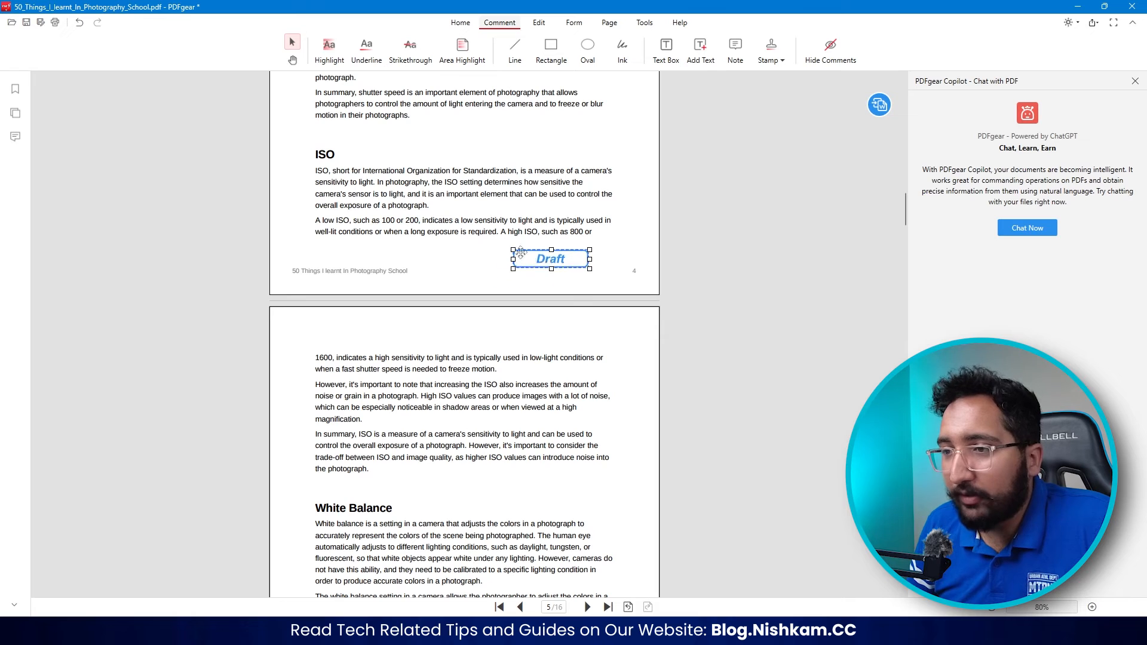
- Change the text of the page 4 stamp to "Approved"
double_click(555, 260)
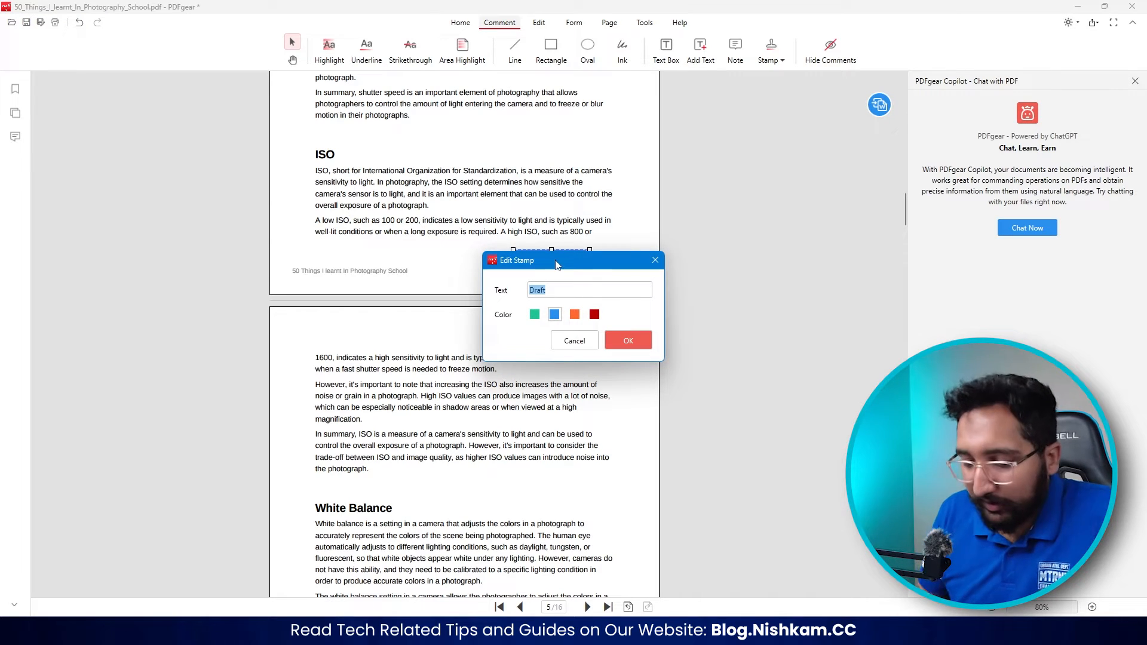
type("Approved")
key("Return")
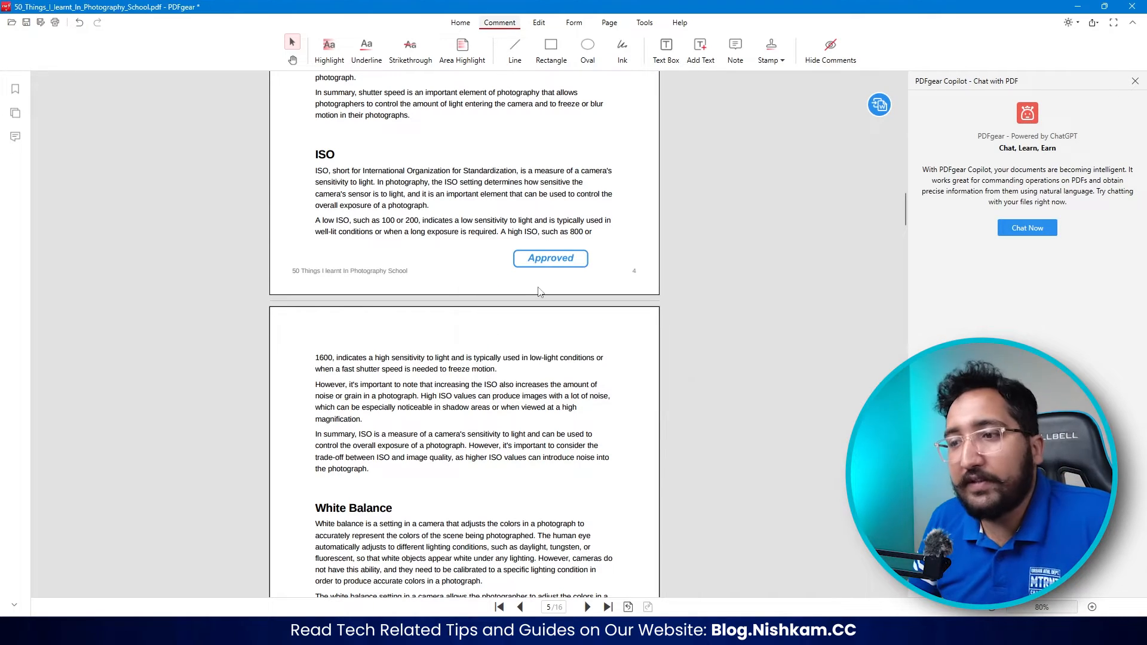
left_click_drag(574, 250, 575, 221)
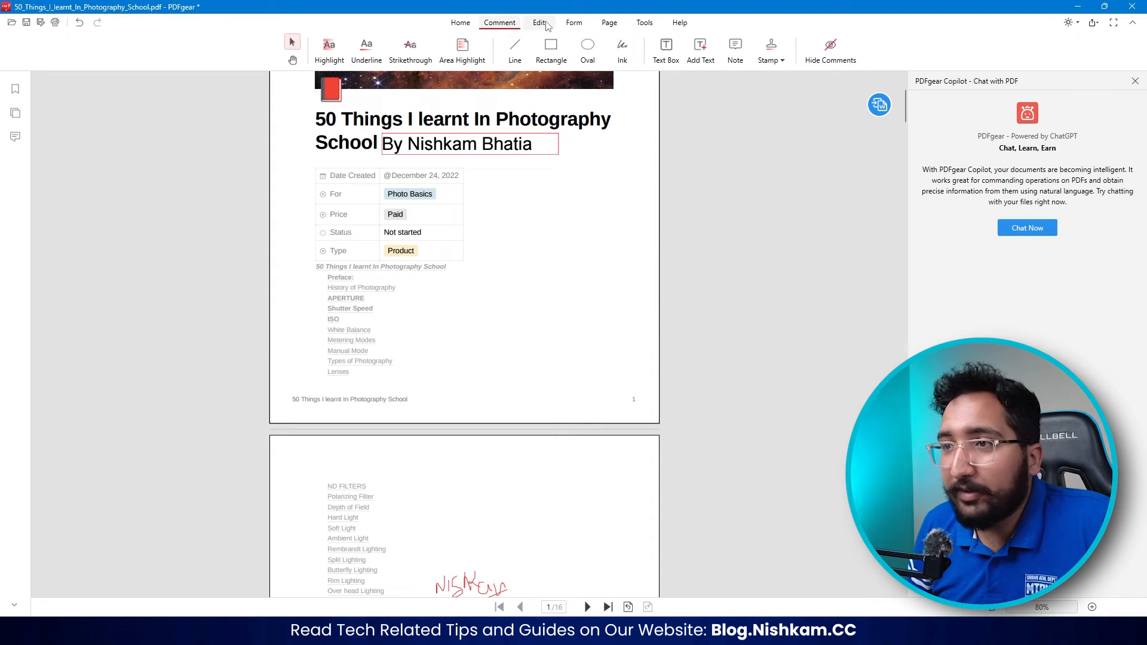
- Edit the first paragraph of page 3 to replace "William Henry" with the author's full name, and leave text editing
left_click(540, 23)
left_click(354, 51)
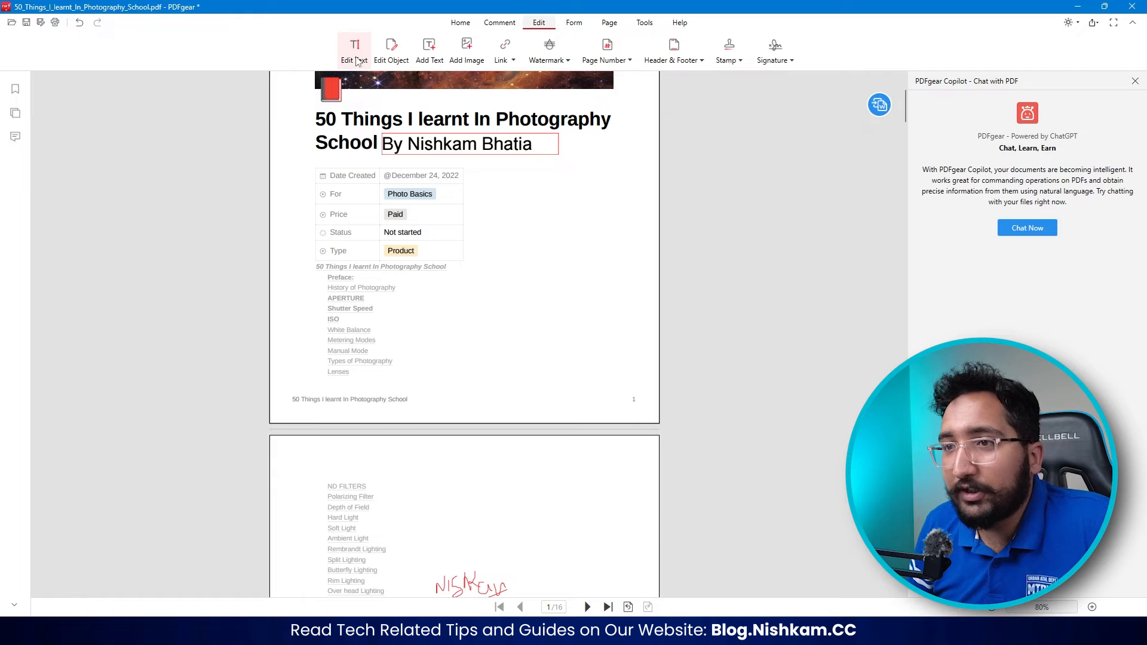
scroll(317, 275, "down", 12)
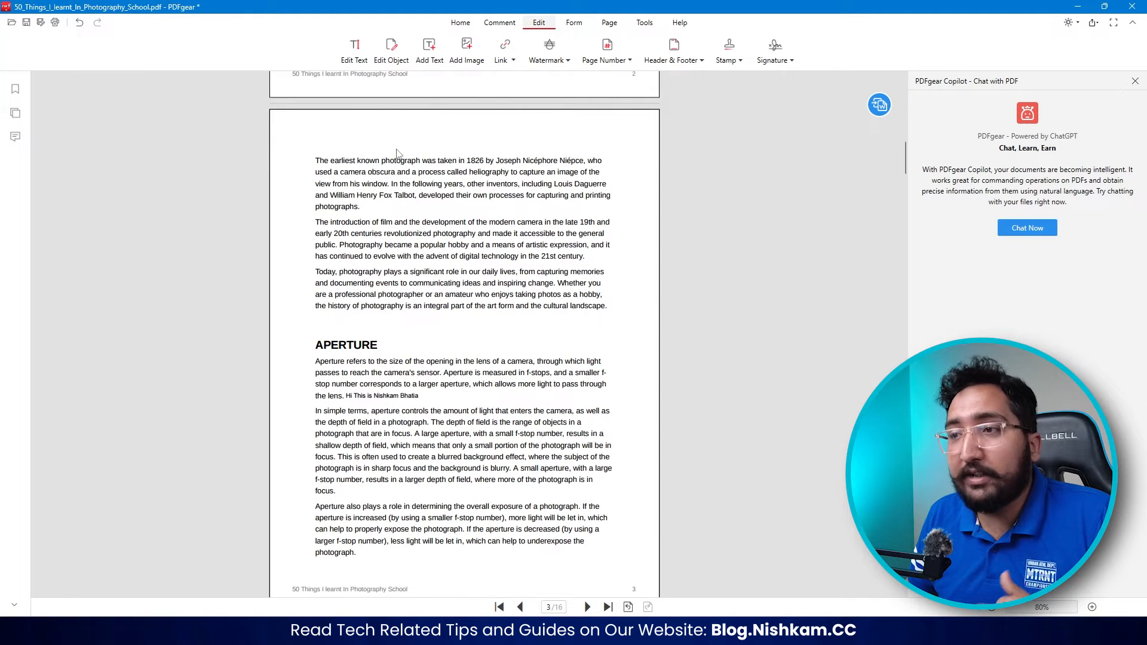
left_click(352, 55)
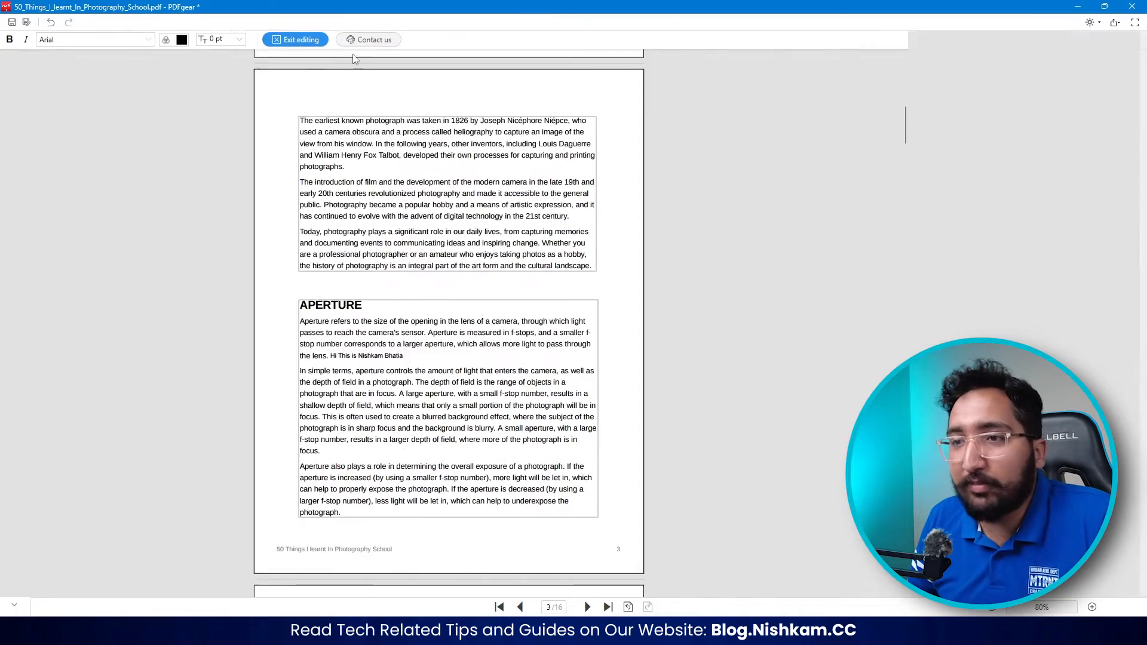
scroll(468, 178, "up", 3)
scroll(376, 134, "up", 3)
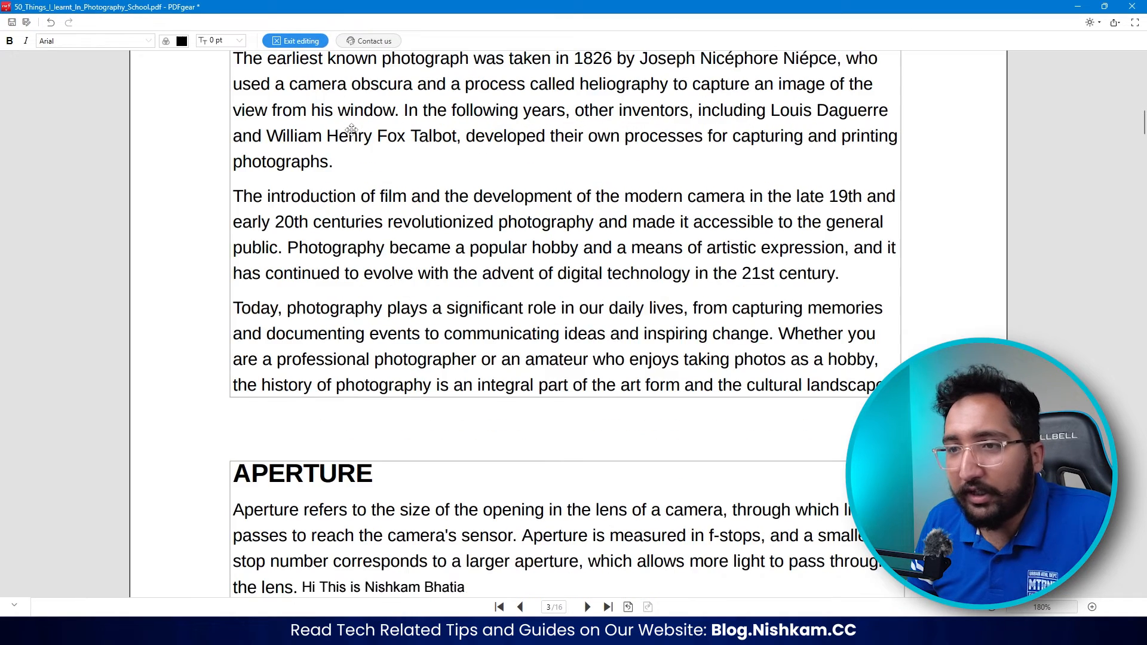
left_click(240, 136)
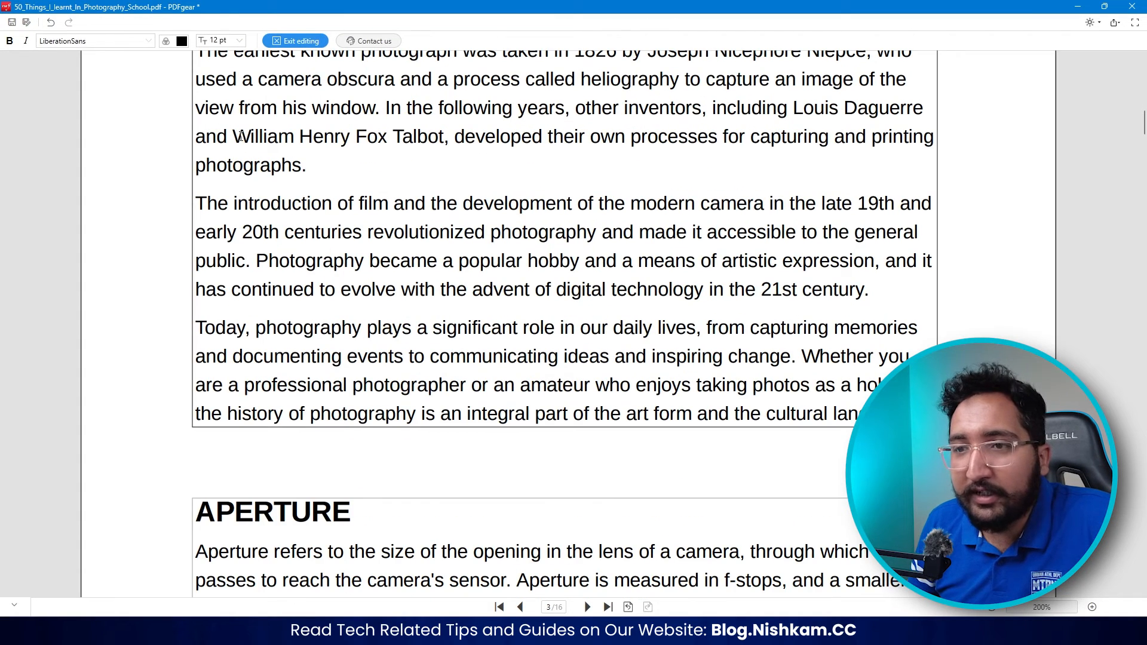
left_click_drag(246, 134, 350, 142)
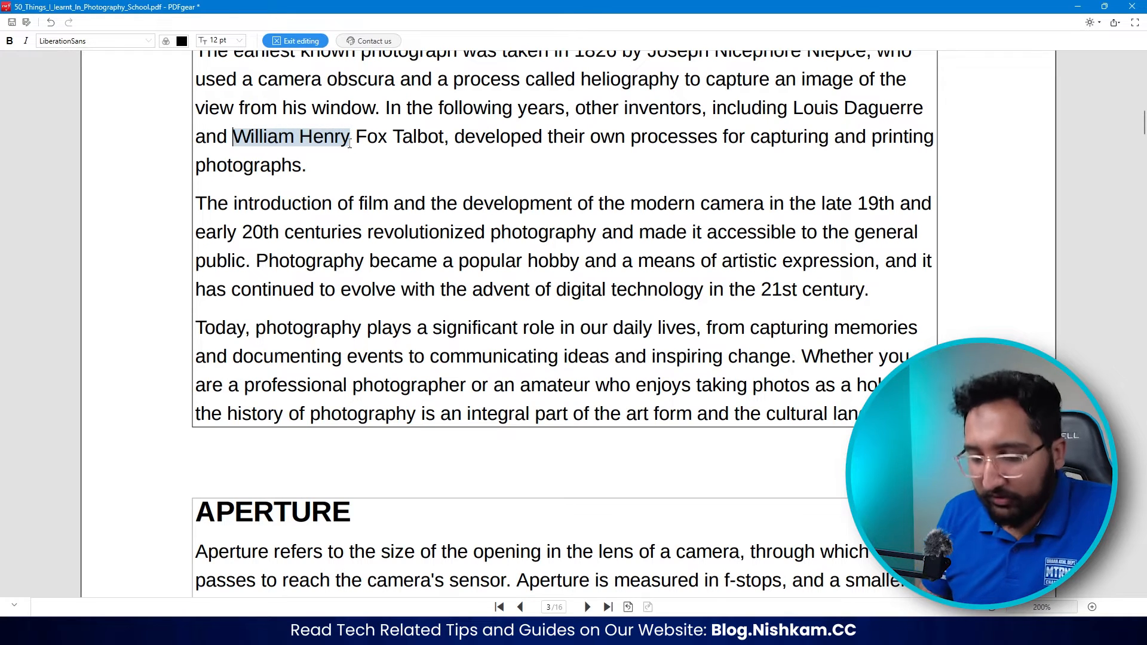
type("Nishkam Bhat")
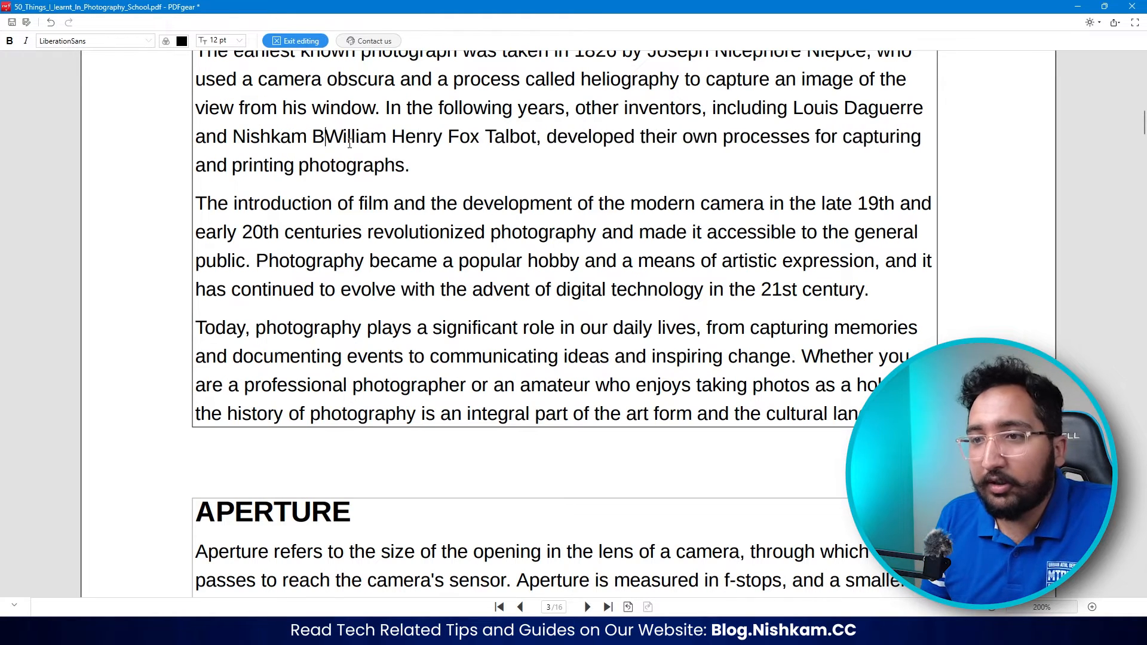
type("ia")
key("Delete")
key("Delete")
key("Delete")
key("Delete")
key("Delete")
key("Delete")
key("Delete")
key("Delete")
key("Delete")
key("Delete")
key("Delete")
key("Delete")
key("Delete")
key("Delete")
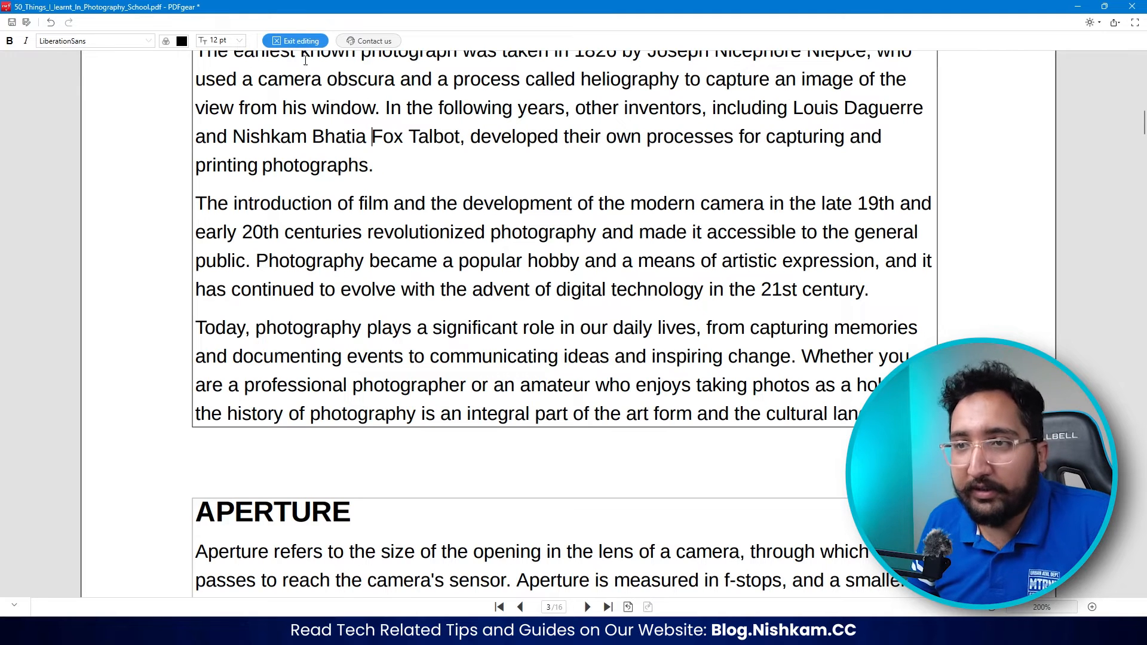
left_click(297, 47)
left_click(543, 328)
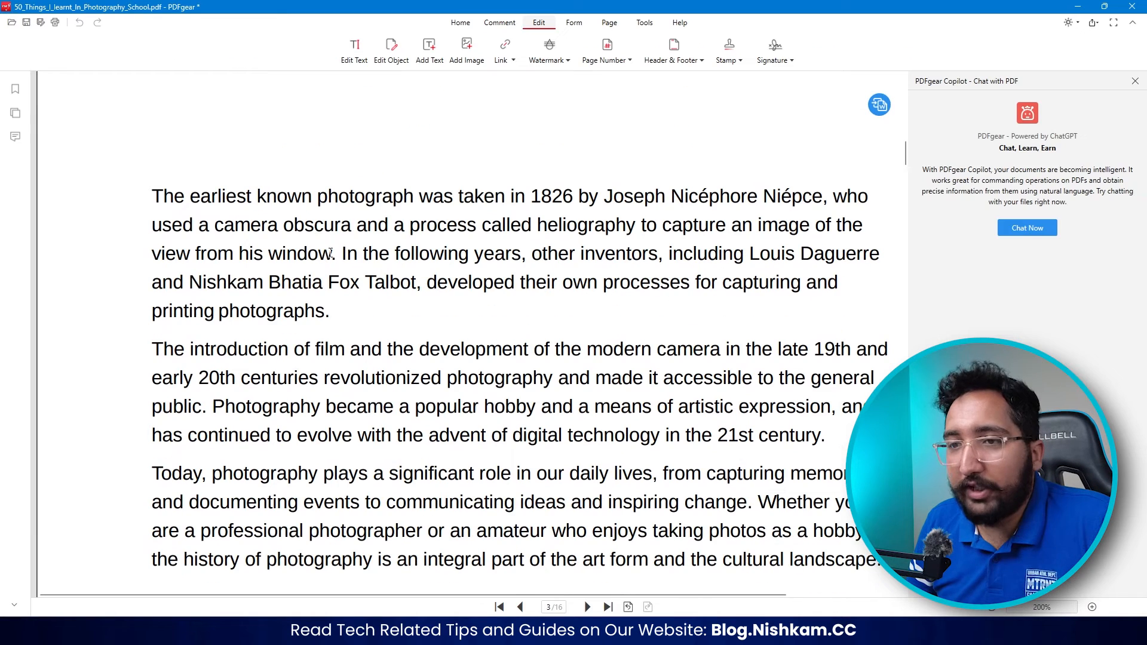
- Use Edit Object to replace the last Preface line on page 2, "So grab your camera and let's get started!", with "I want to edit this object"
scroll(413, 300, "down", 2)
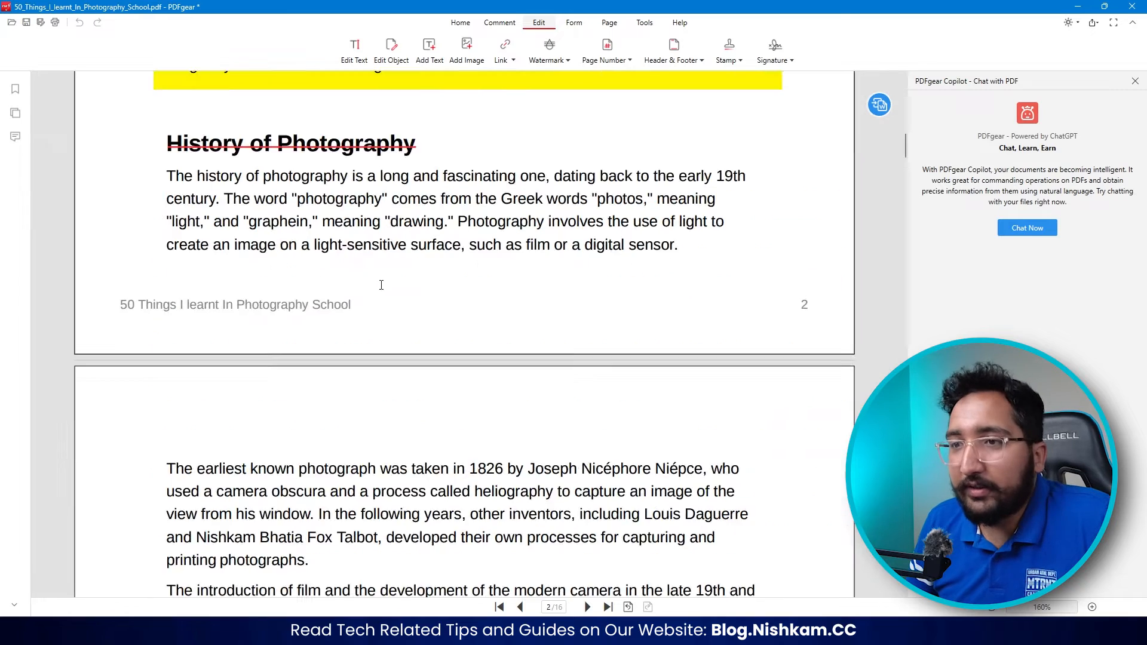
left_click(399, 54)
scroll(352, 223, "up", 1)
left_click(352, 223)
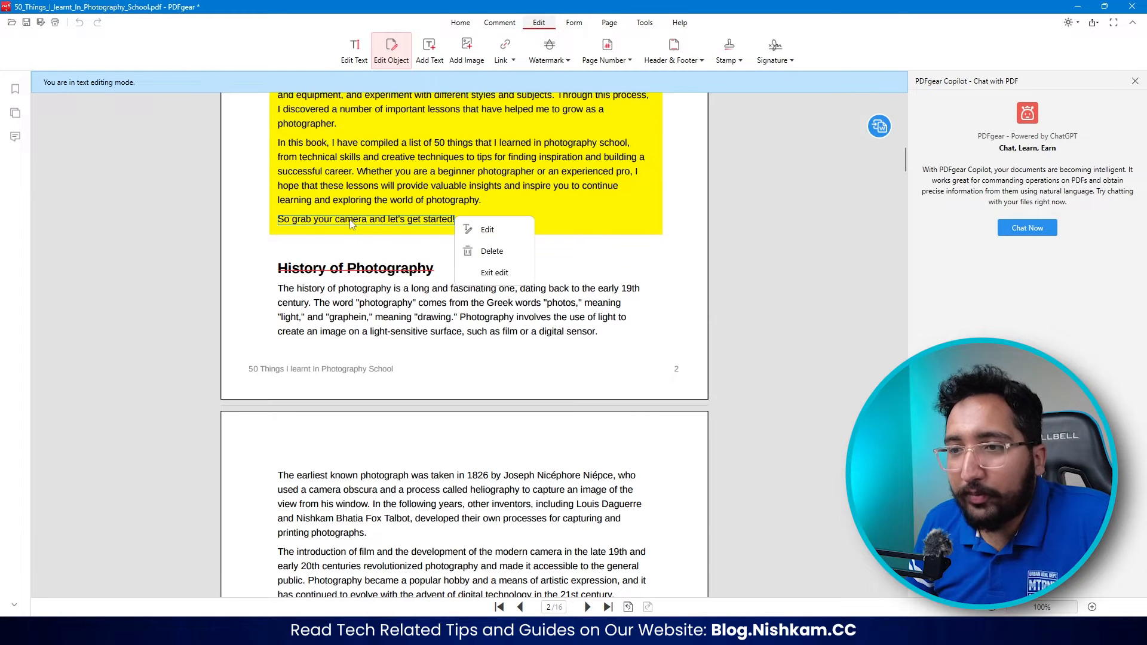
left_click(472, 234)
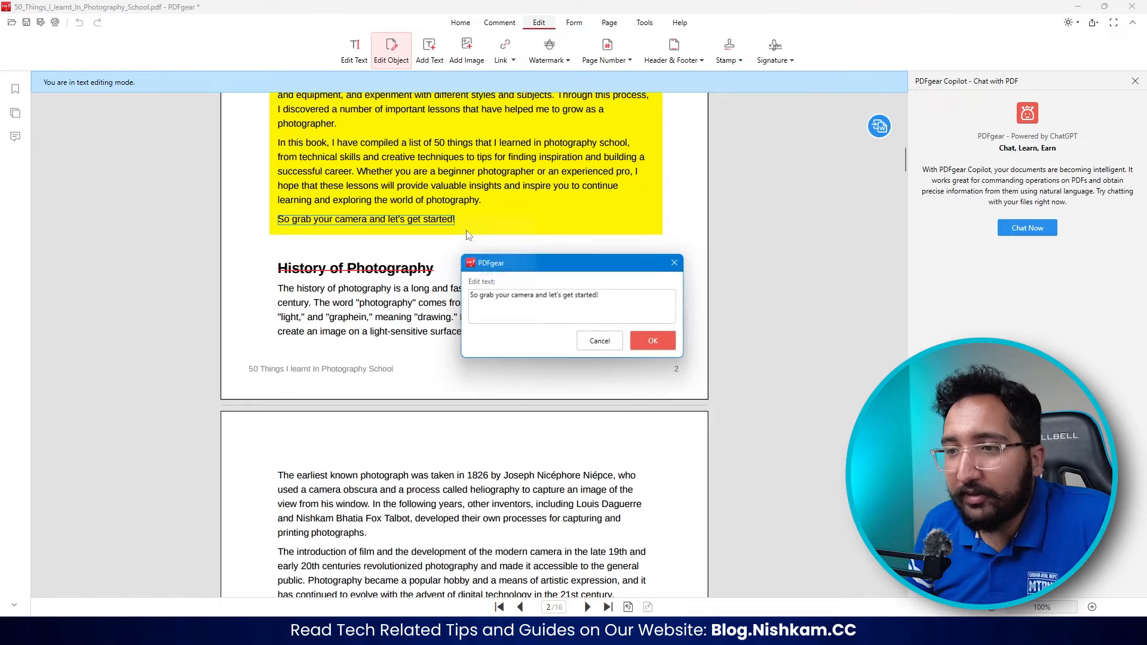
key("ctrl+a")
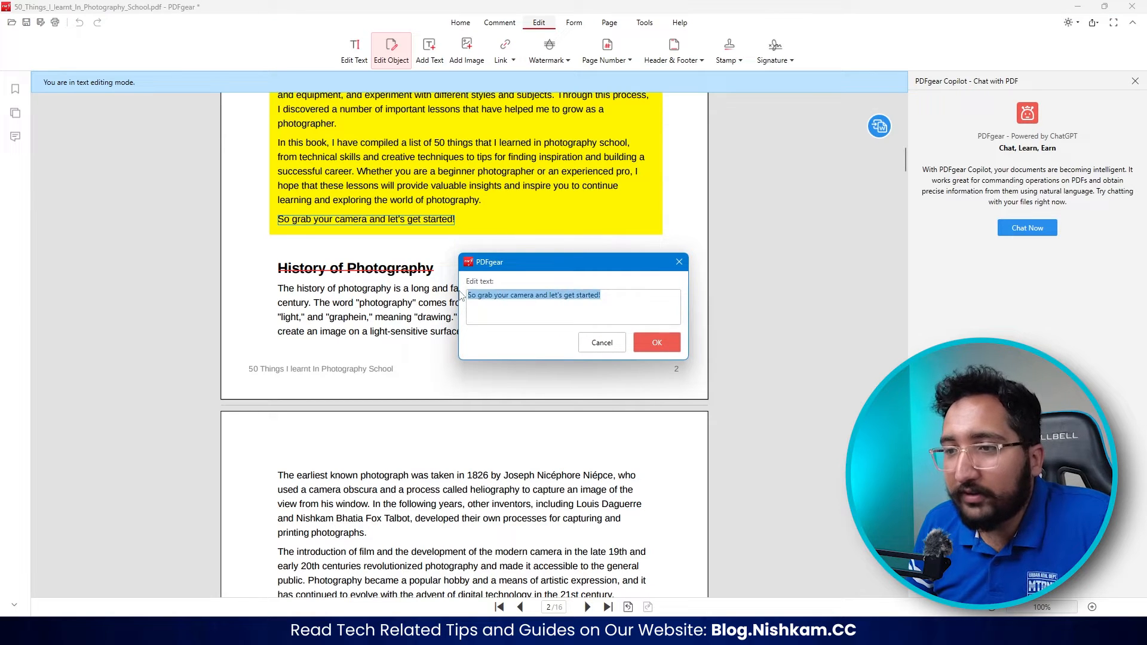
type("I want to edit")
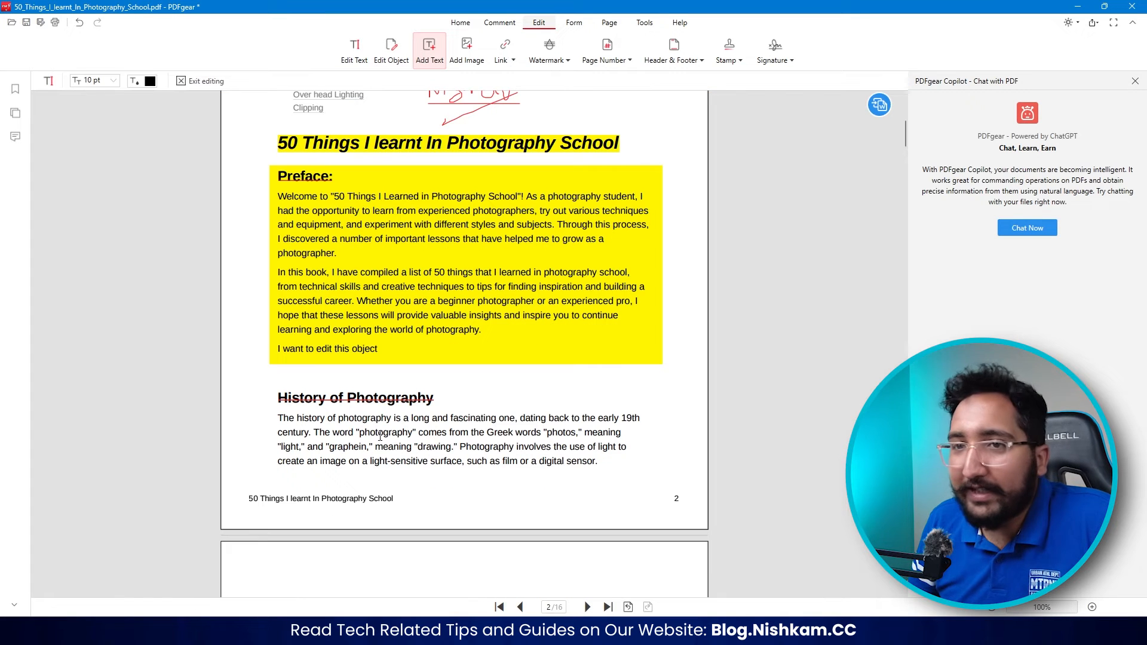
- Insert the portrait photo from the Pictures folder on page 1, beside the details table and below the byline
scroll(359, 284, "up", 6)
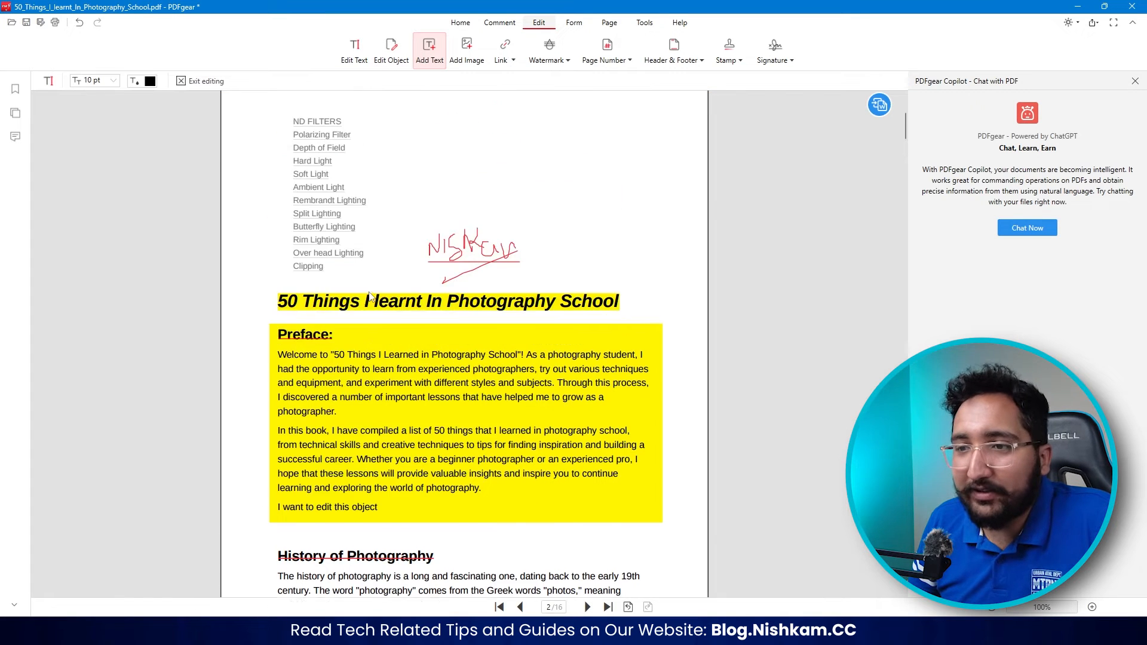
scroll(412, 236, "up", 2)
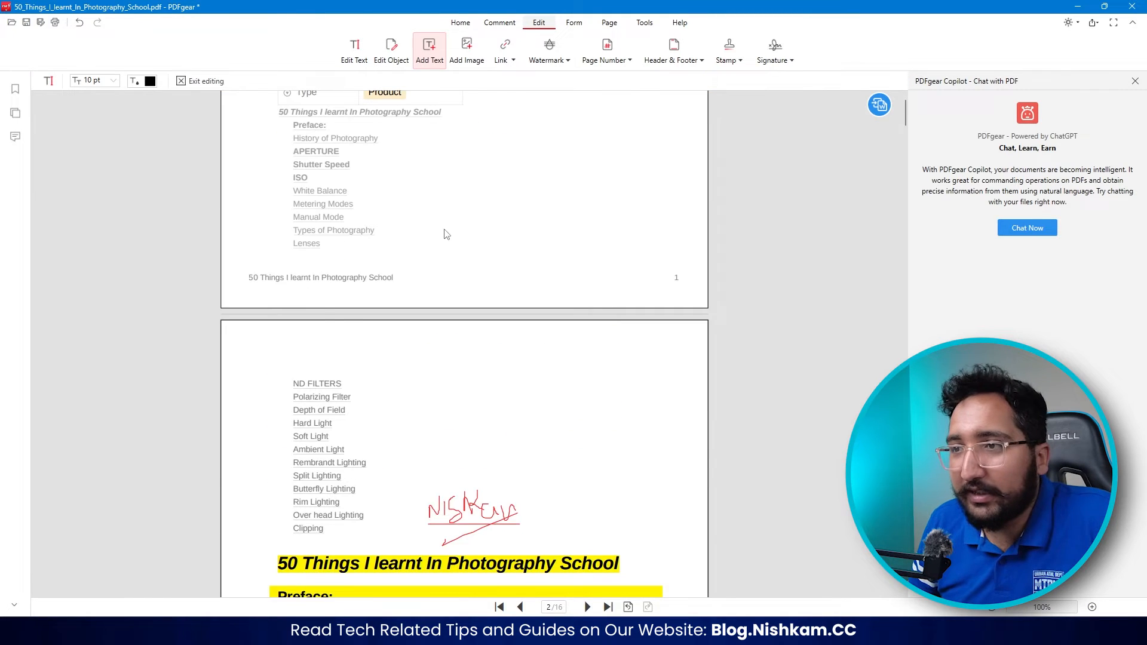
scroll(412, 235, "up", 3)
left_click(467, 50)
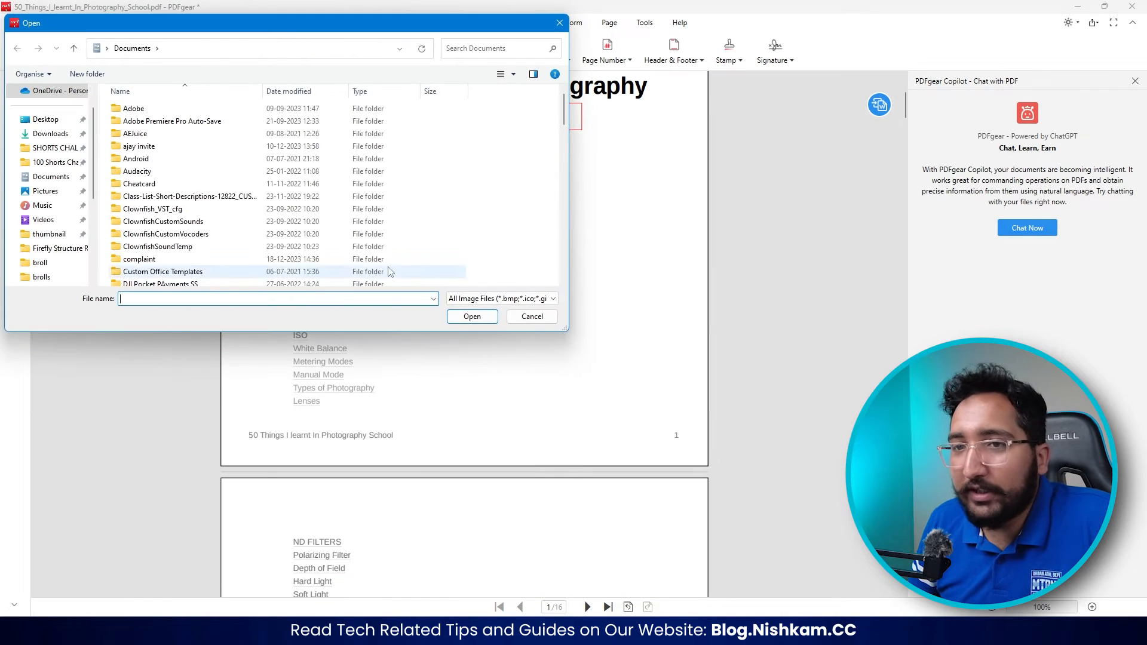
left_click(43, 191)
scroll(286, 221, "down", 3)
double_click(325, 242)
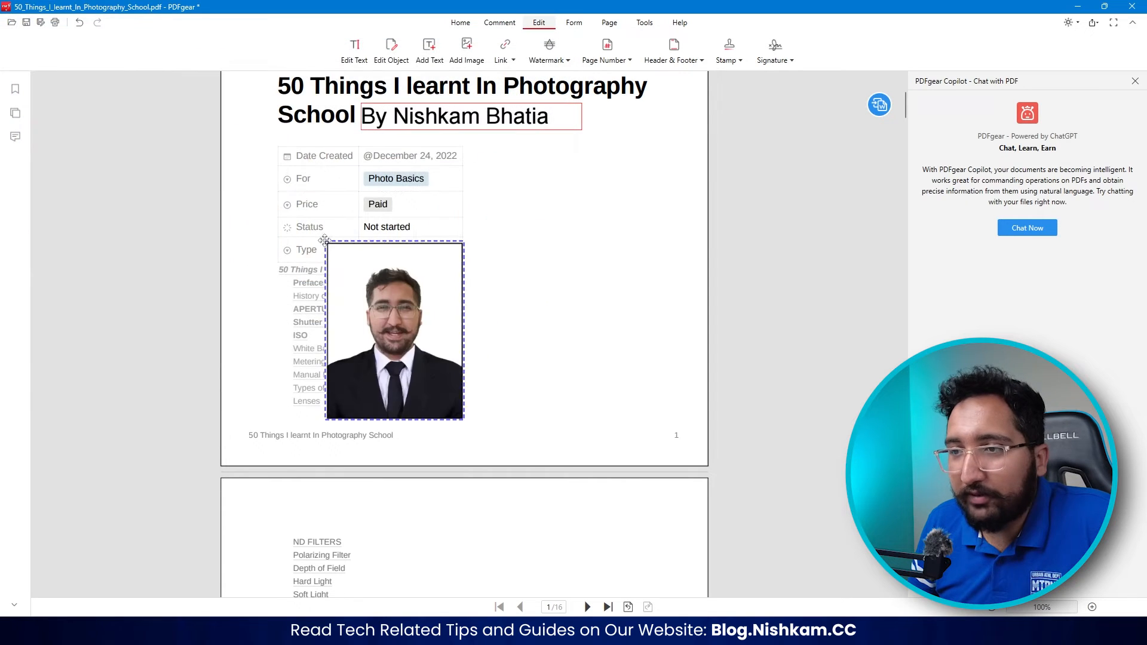
left_click(520, 148)
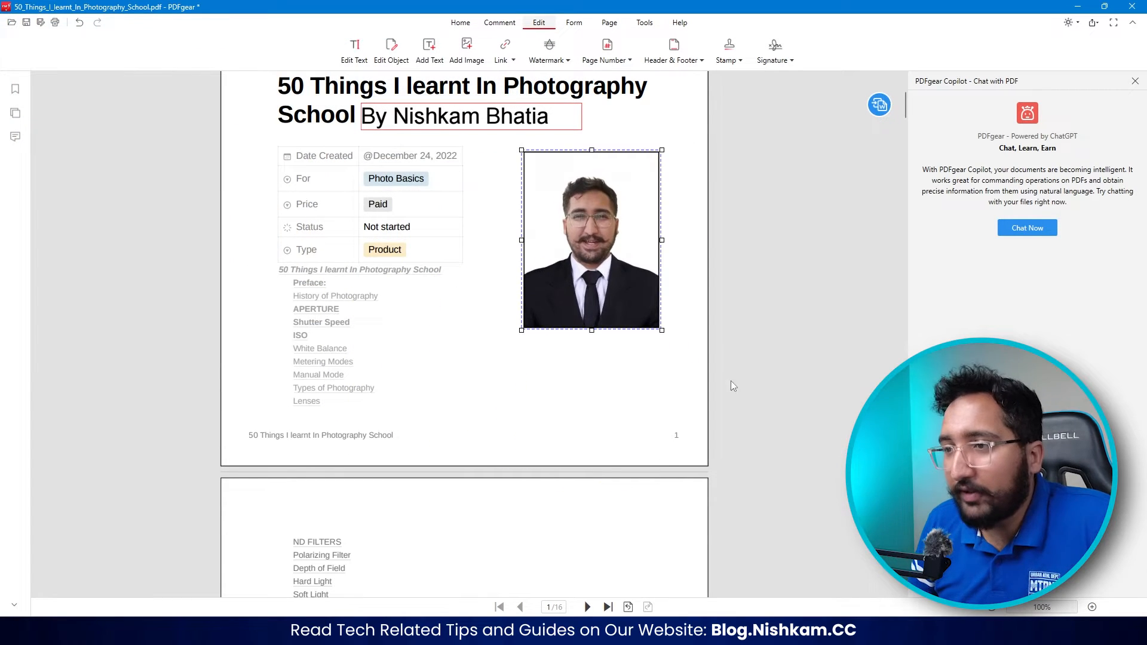
- Create a text watermark reading "For Personal Use Only" on the current page, page 3
scroll(750, 377, "up", 2)
scroll(600, 263, "down", 2)
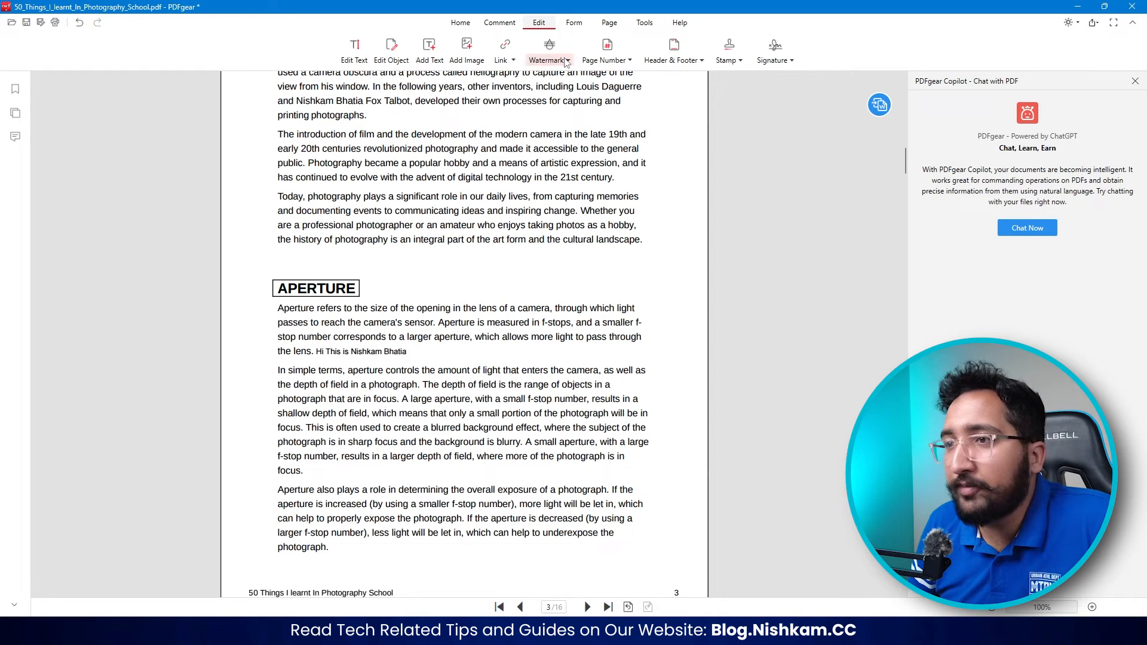
left_click(566, 60)
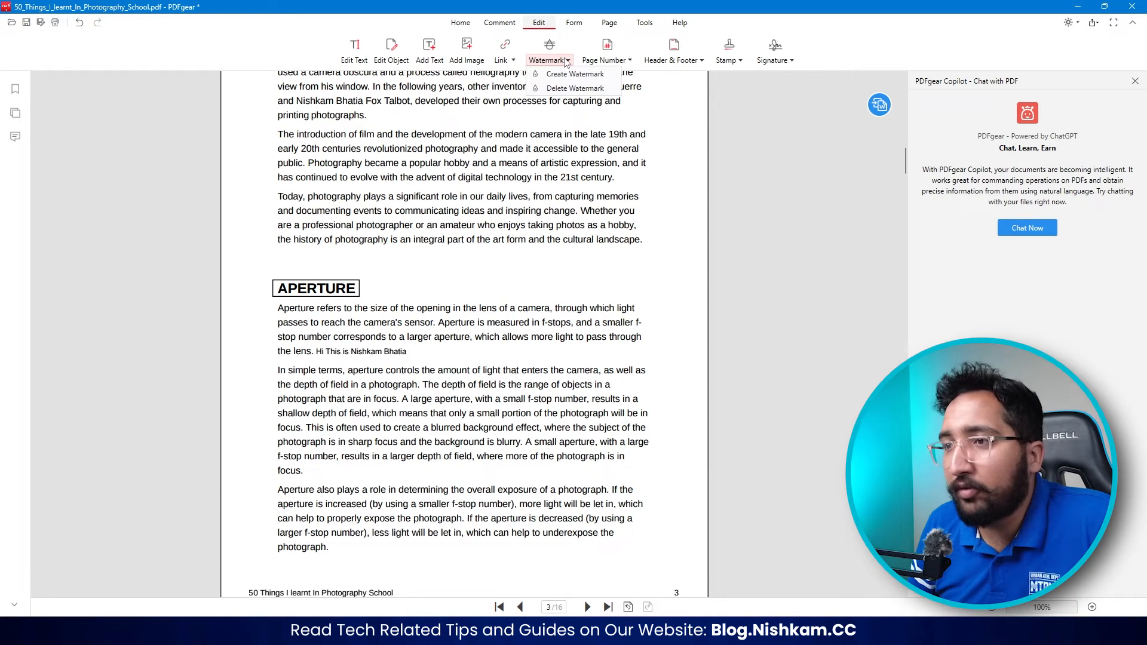
left_click(561, 75)
type("For Personal Use")
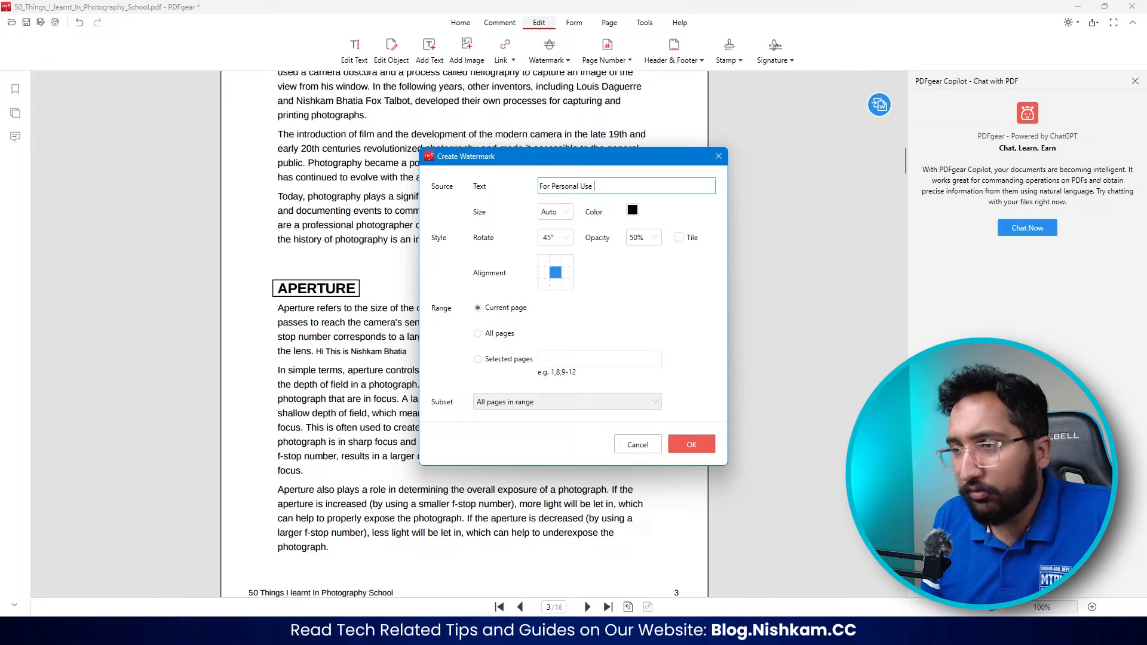
left_click(709, 449)
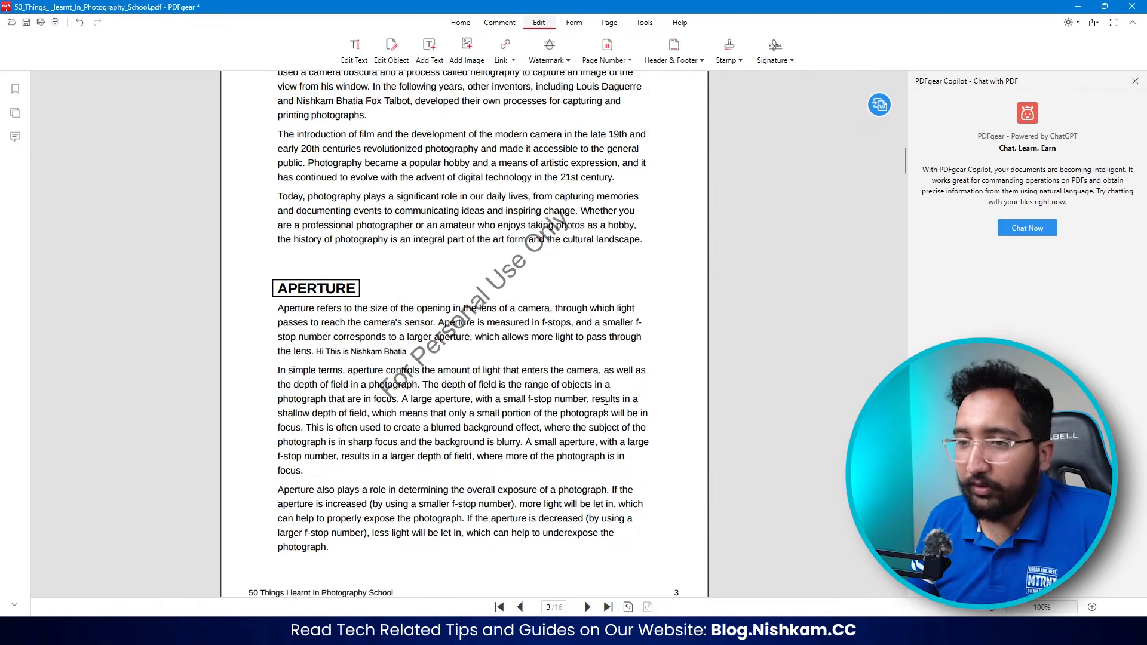
scroll(587, 337, "up", 1)
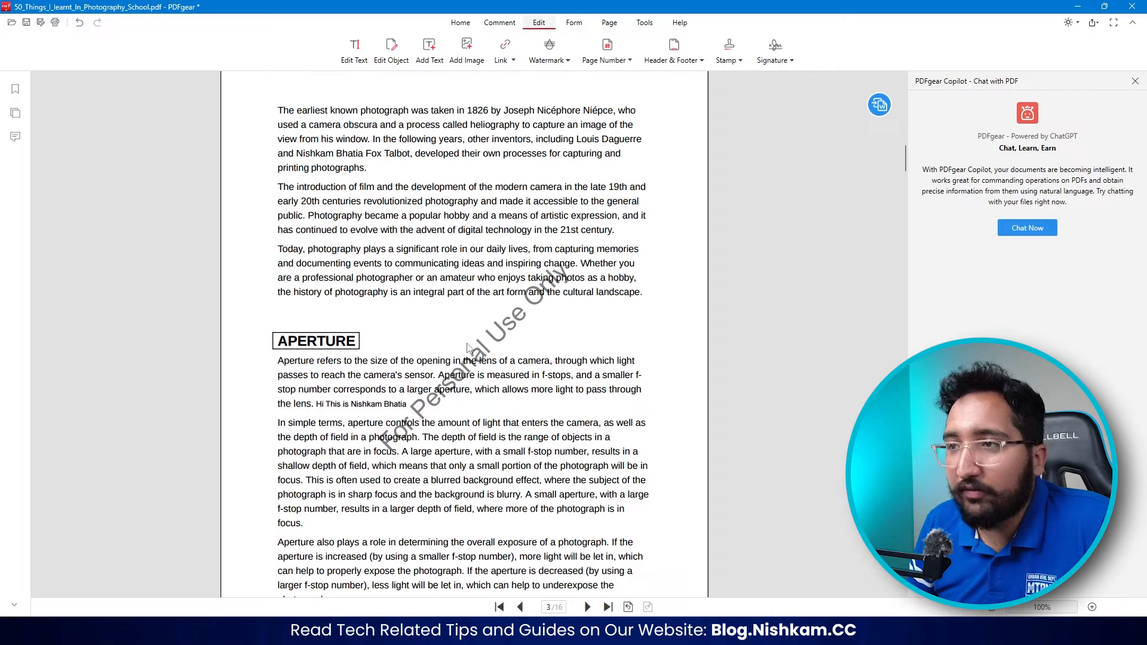
- Create another "For Personal Use Only" text watermark, applied to all pages, and check it through the document
left_click(566, 61)
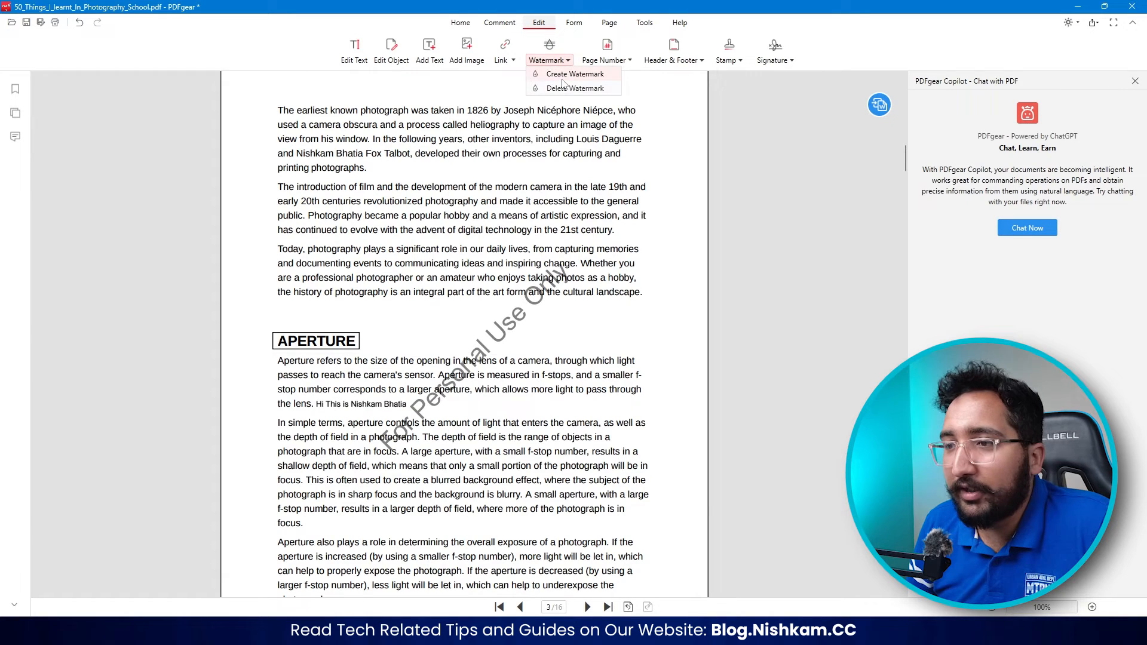
left_click(565, 76)
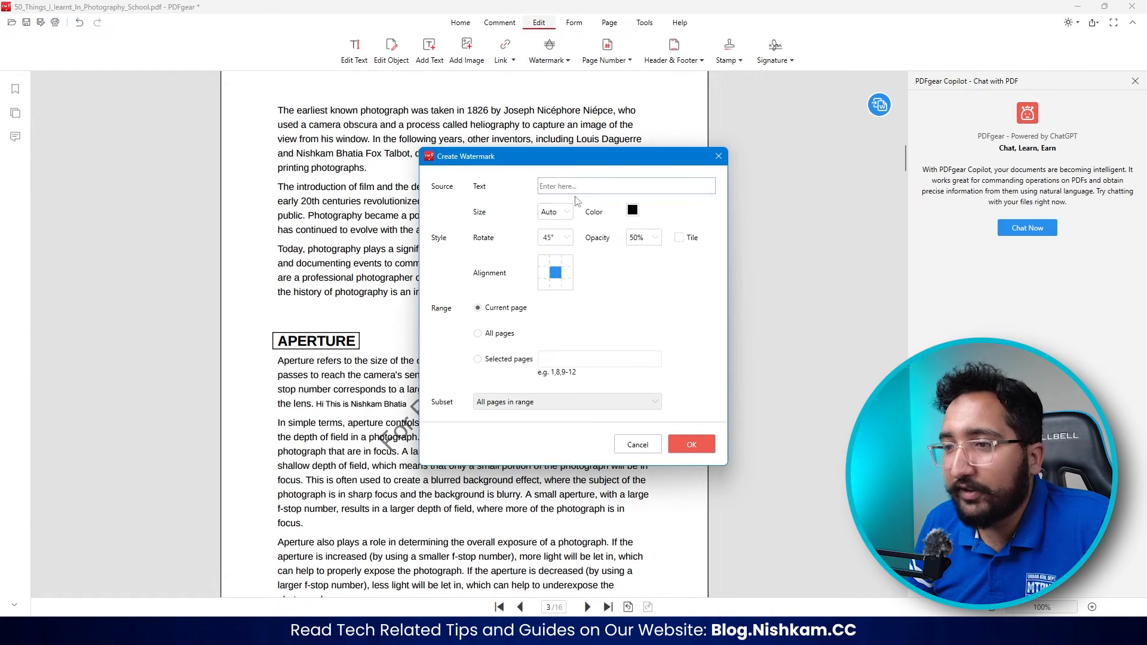
left_click(477, 333)
left_click(582, 186)
type("For Personal Use Only")
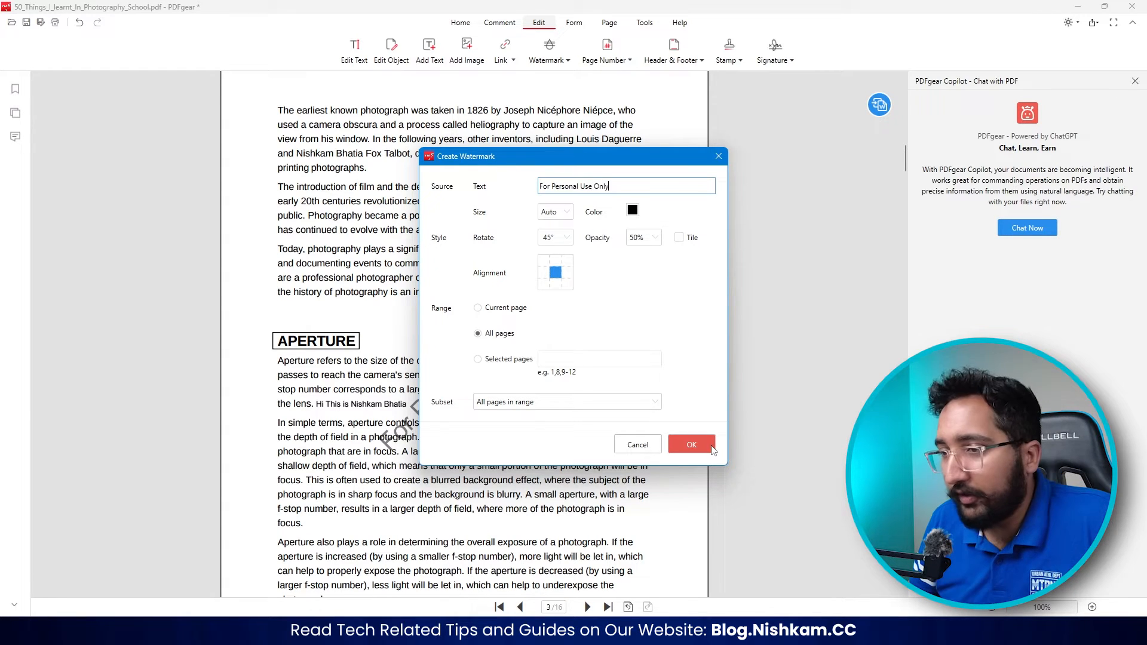
left_click(691, 444)
scroll(626, 385, "down", 15)
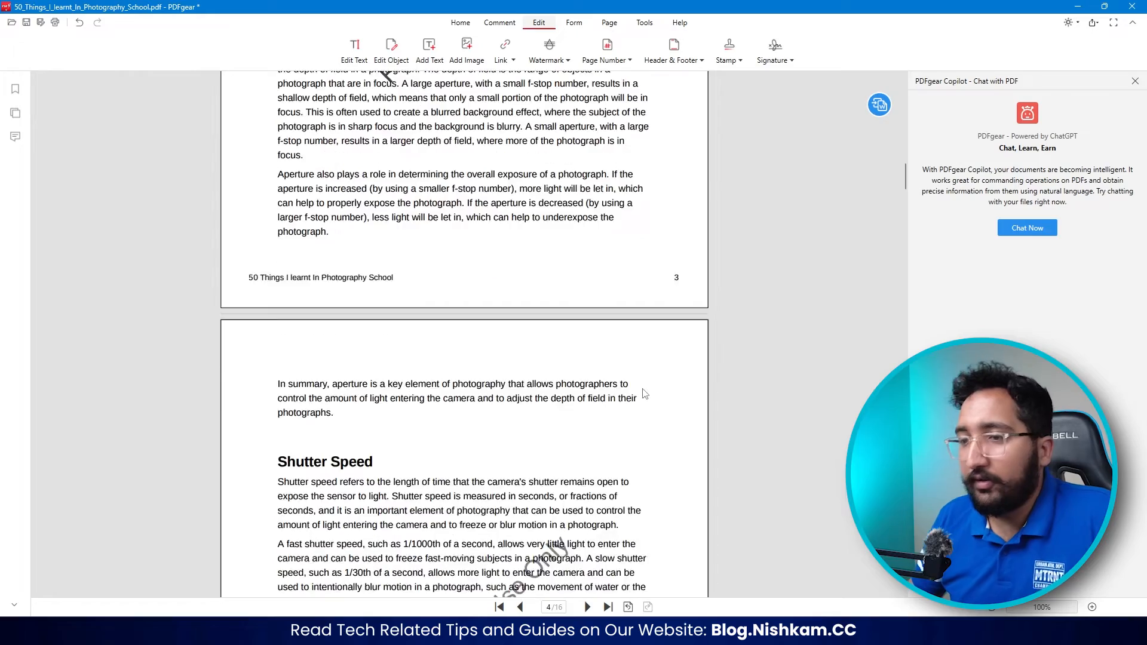
scroll(625, 385, "down", 15)
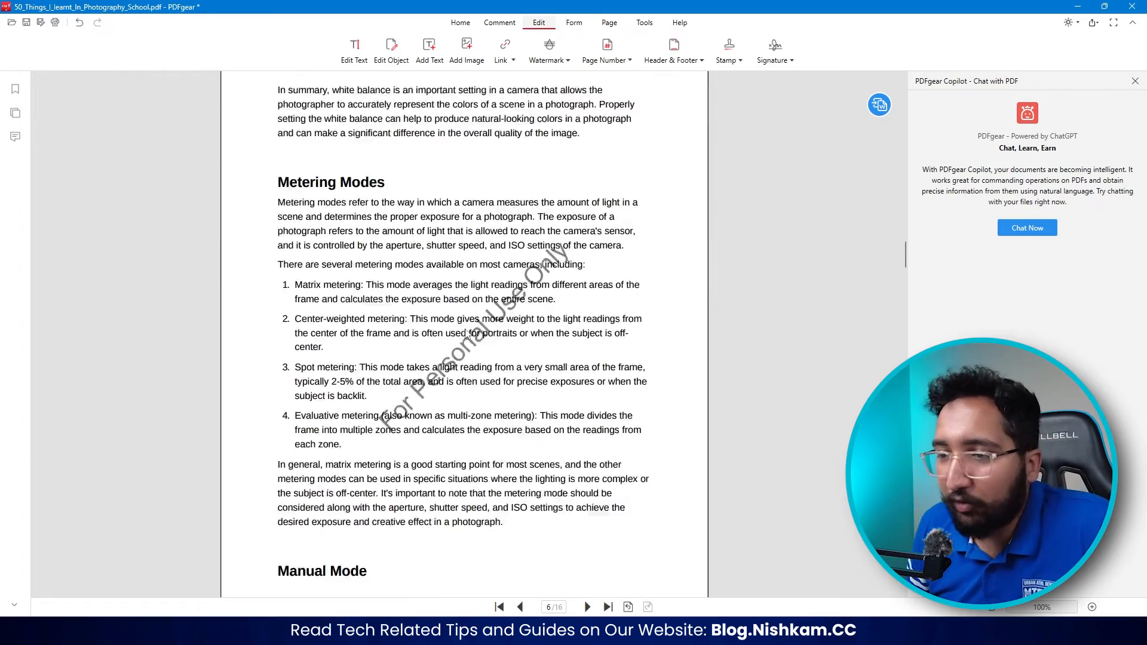
scroll(460, 332, "up", 5)
- Start creating a signature and examine the Picture, Type and Write options
left_click(774, 60)
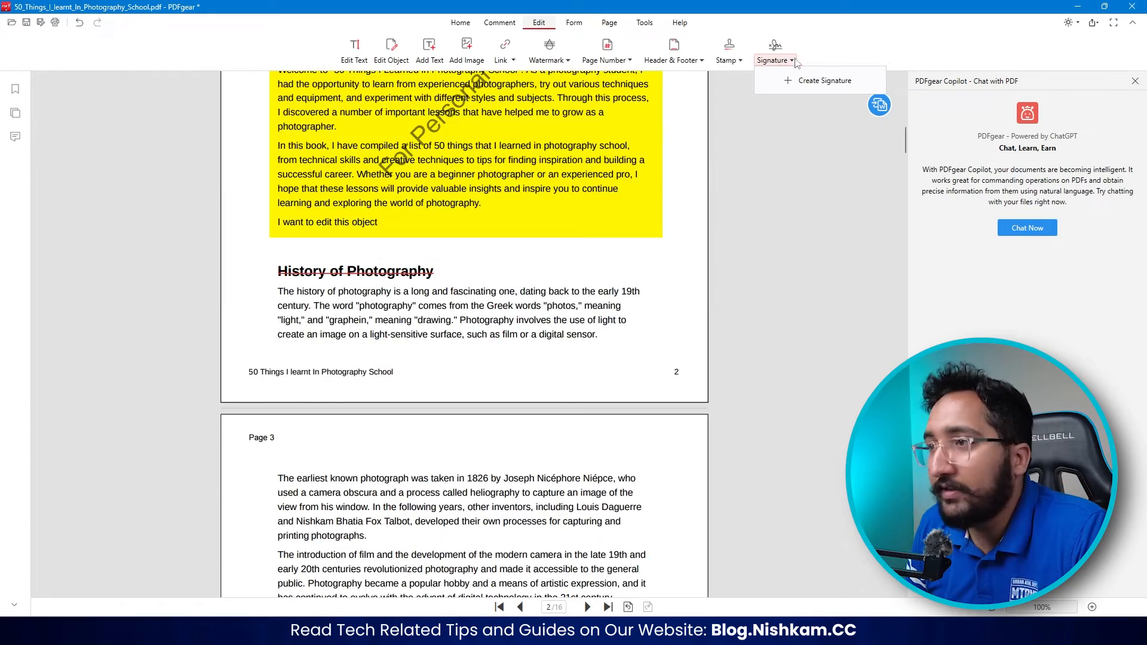
left_click(800, 80)
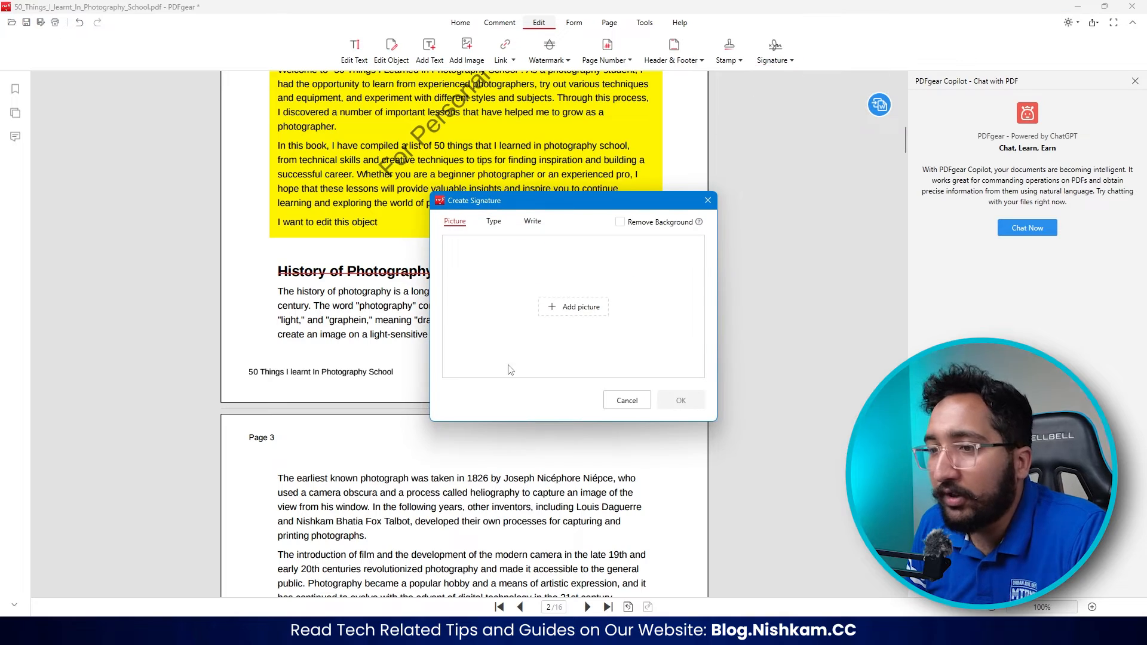
left_click(493, 221)
left_click(532, 220)
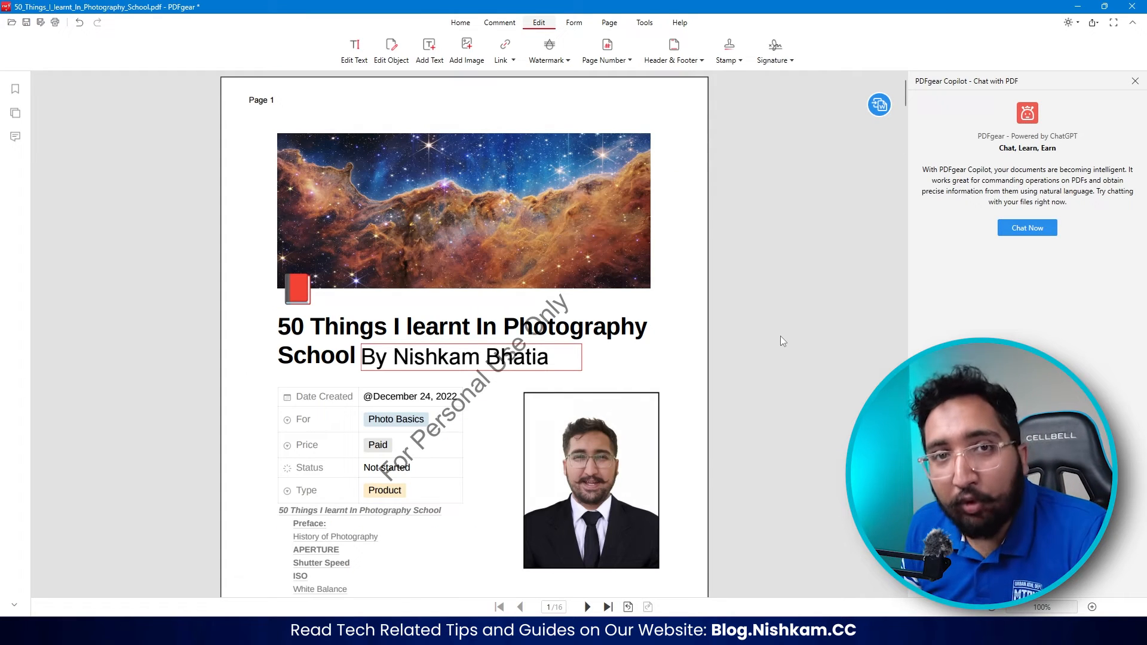
- Place a check mark, cross, line, empty box and filled square form mark beside the Shutter Speed heading on page 4
left_click(573, 22)
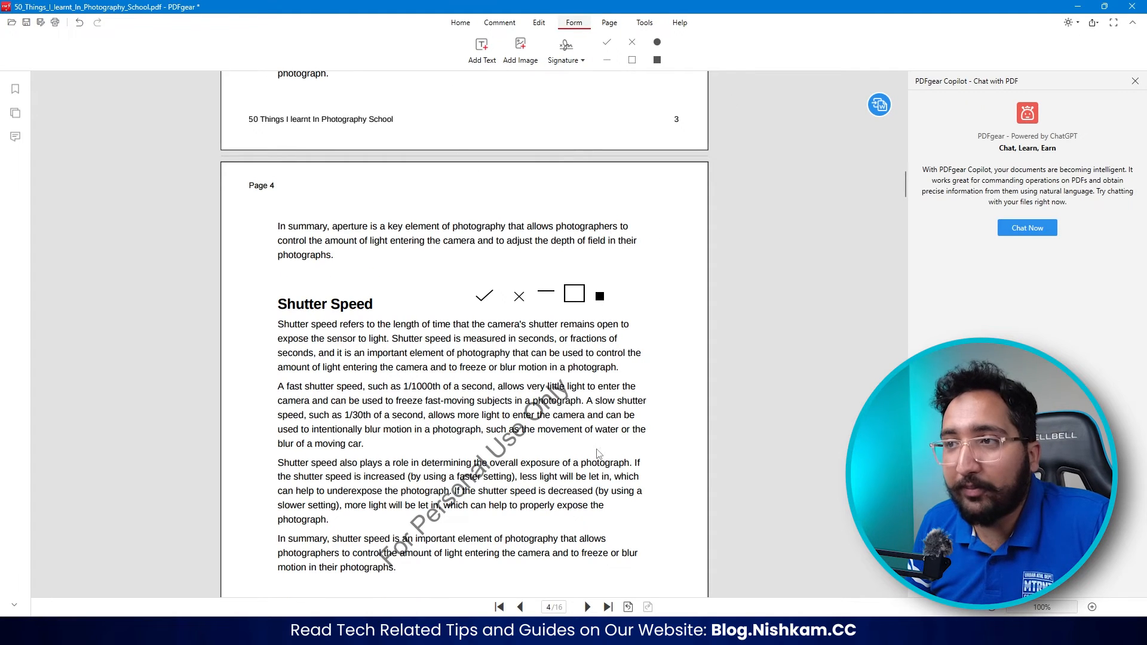
scroll(597, 453, "down", 5)
- Move page 3 in front of page 1 in the page overview and confirm the reordering
left_click(610, 22)
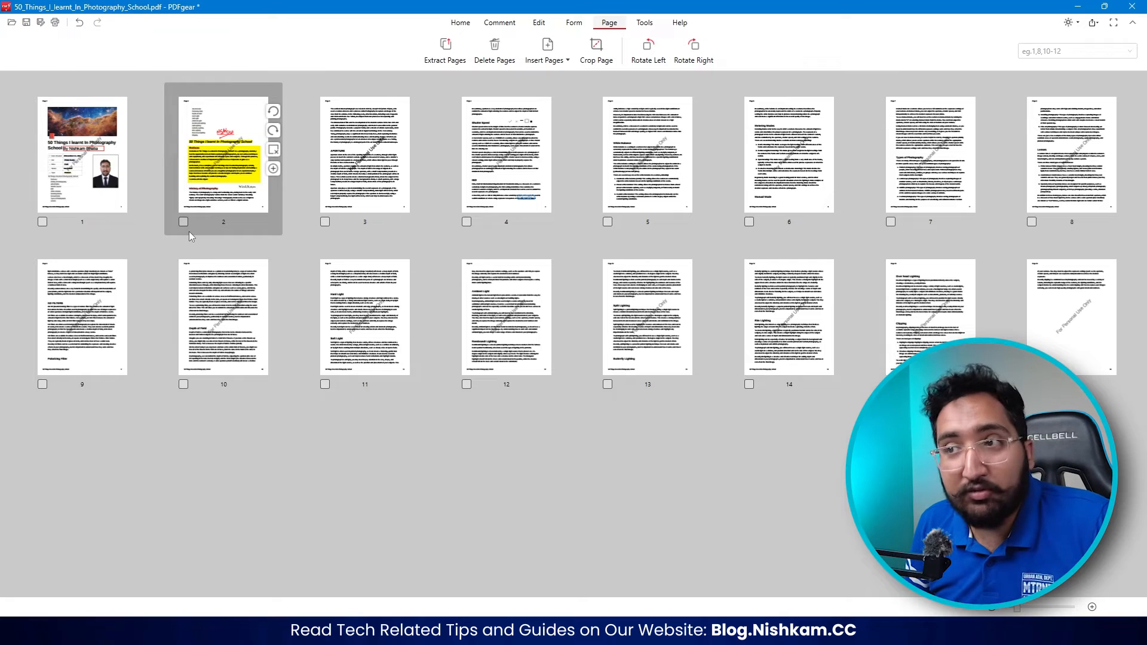
left_click_drag(349, 179, 62, 200)
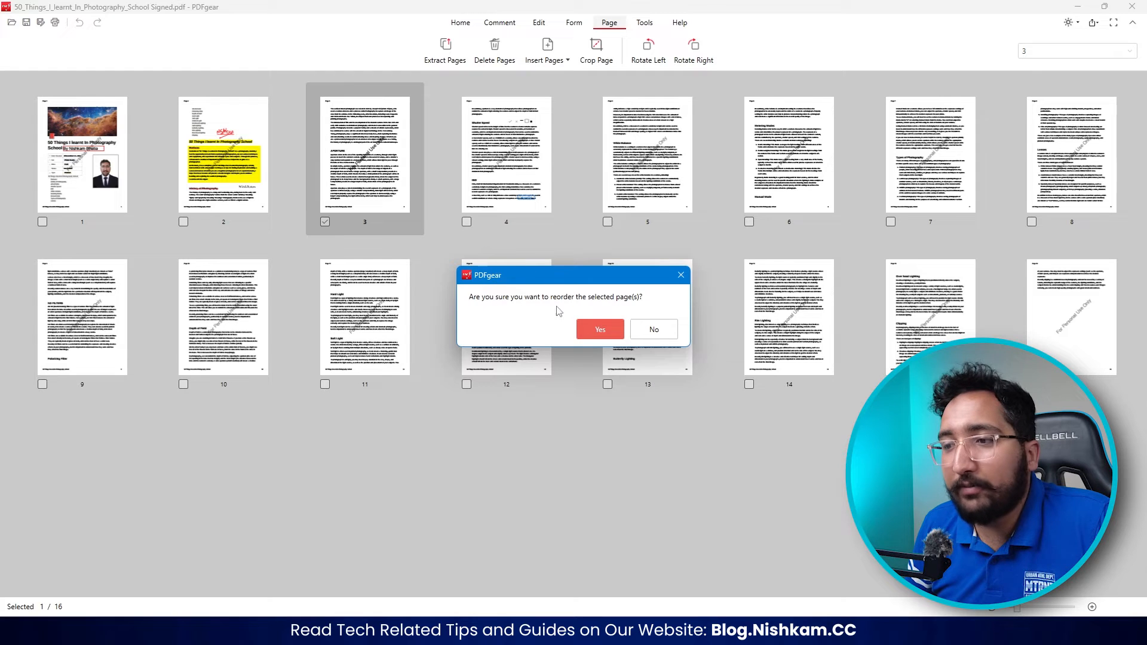
left_click(598, 332)
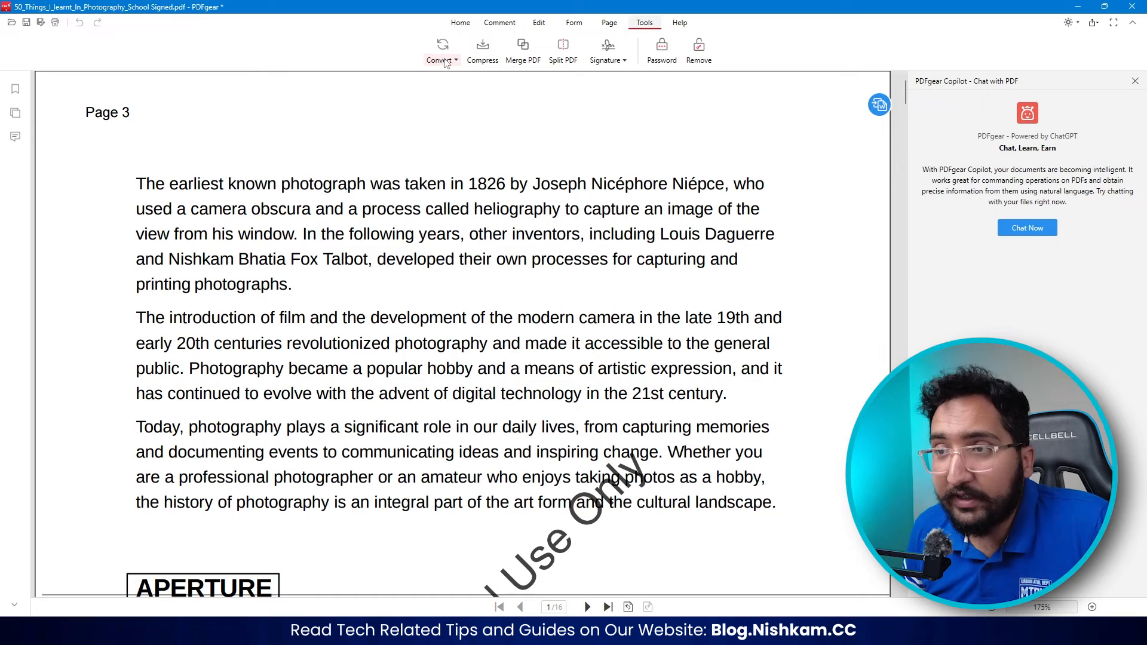
- Examine the available PDF conversion formats and the compression and signature tools
left_click(444, 59)
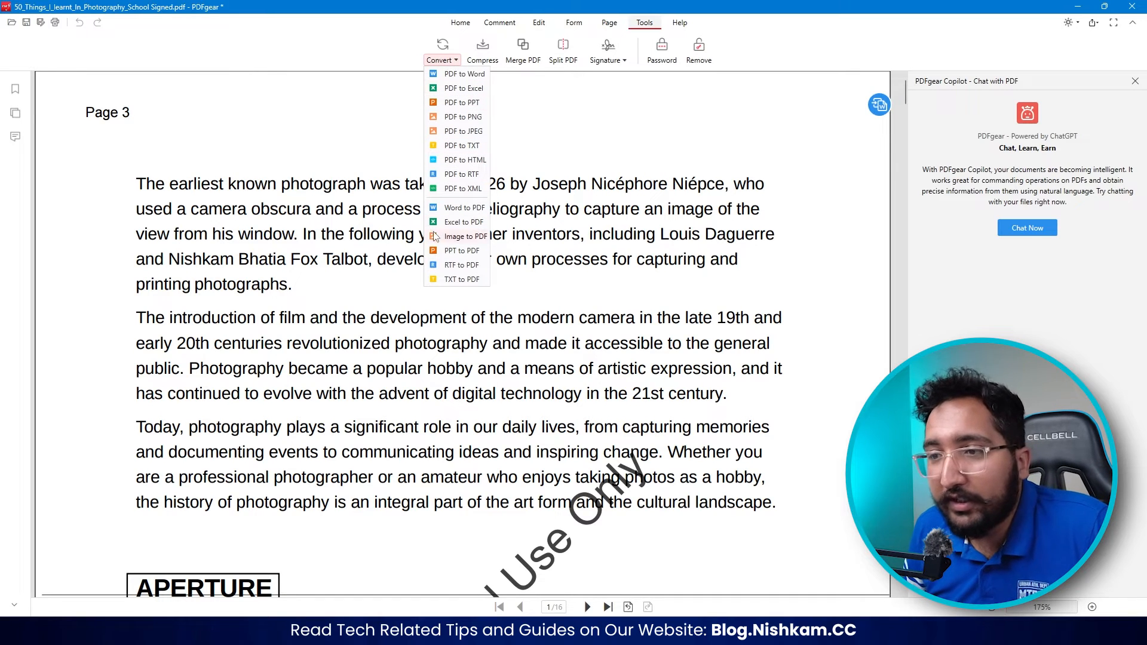
left_click(489, 58)
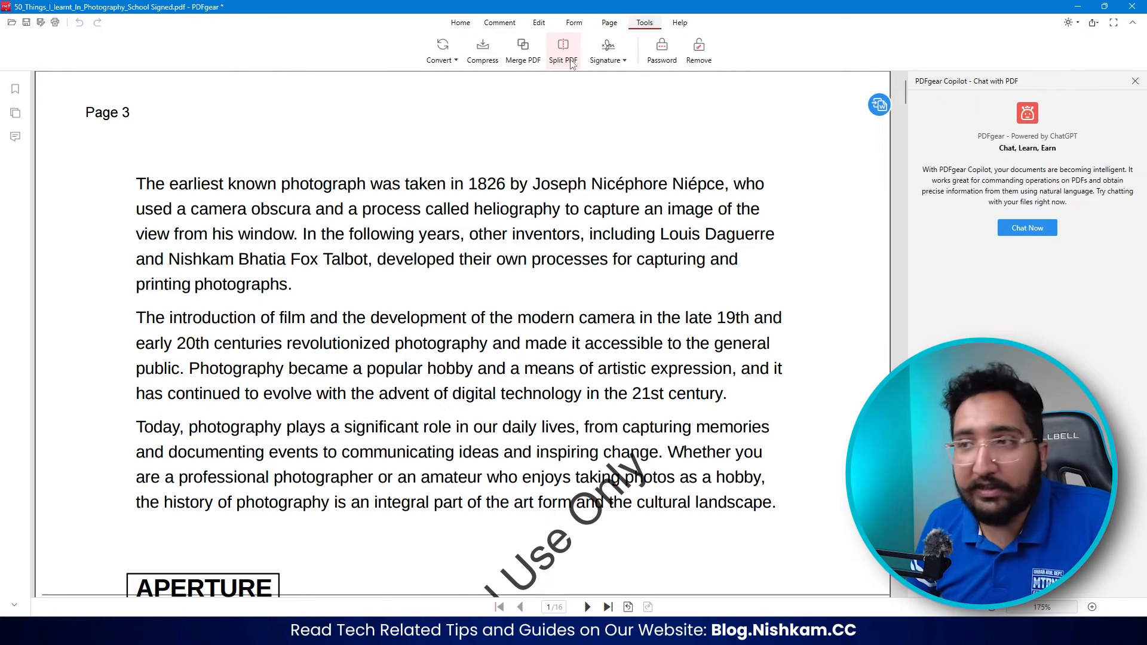
left_click(613, 58)
- Start the PDFgear Copilot chat and send the example request "Summarize this PDF file."
left_click(786, 113)
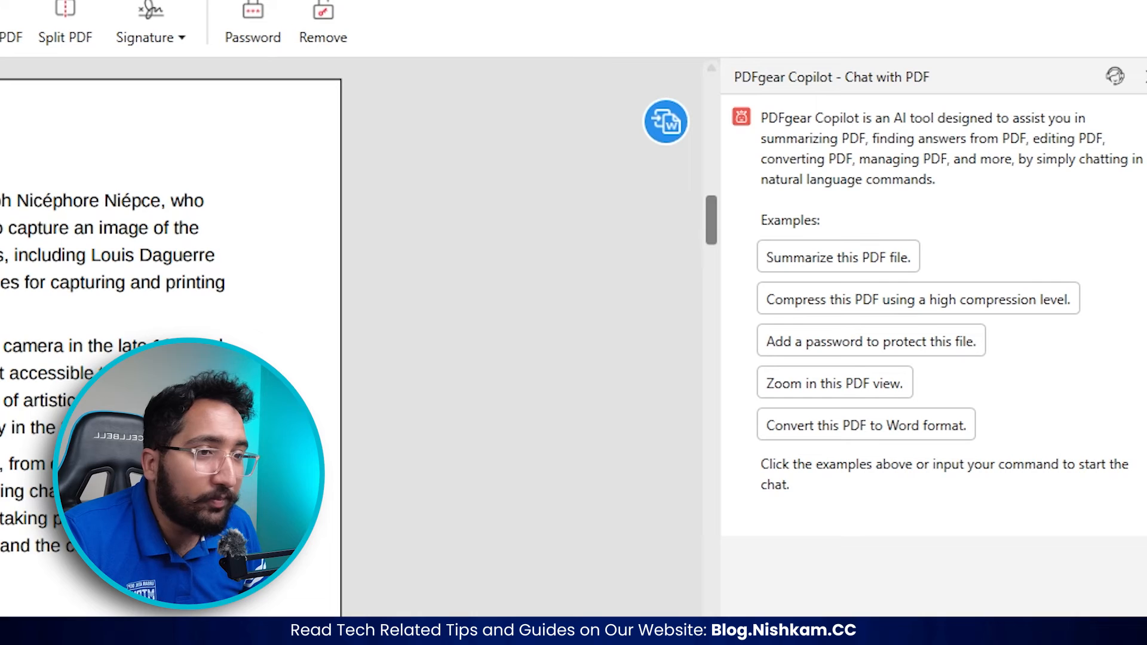
left_click(783, 263)
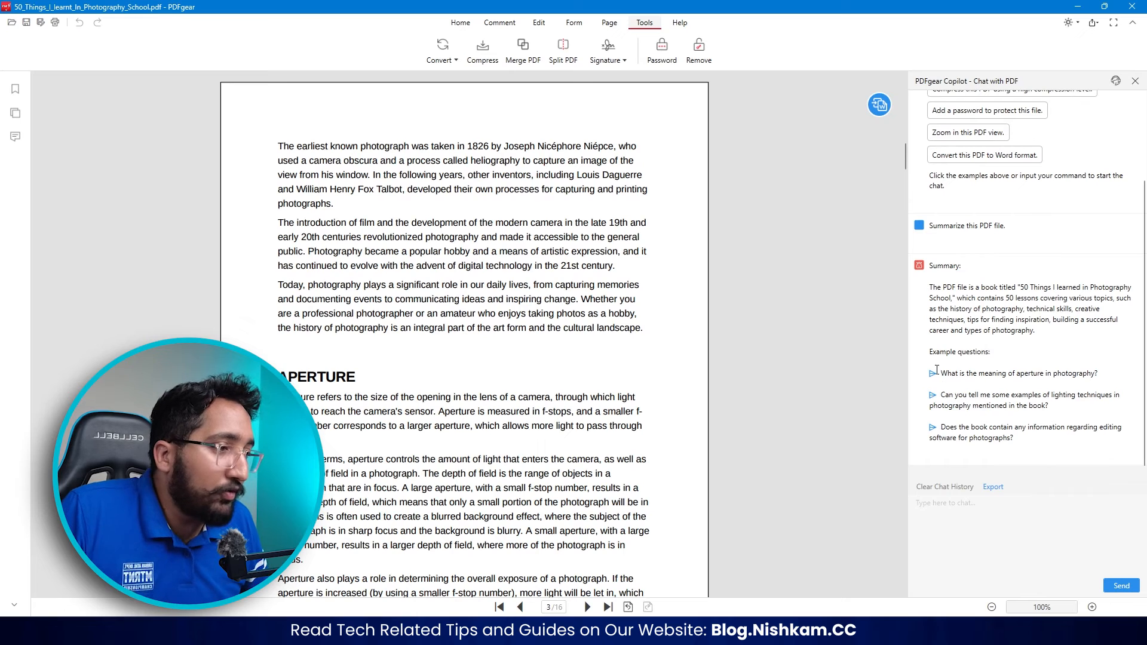
- Ask Copilot the suggested question "What is the meaning of aperture in photography?" and open its page 11 reference
left_click(963, 374)
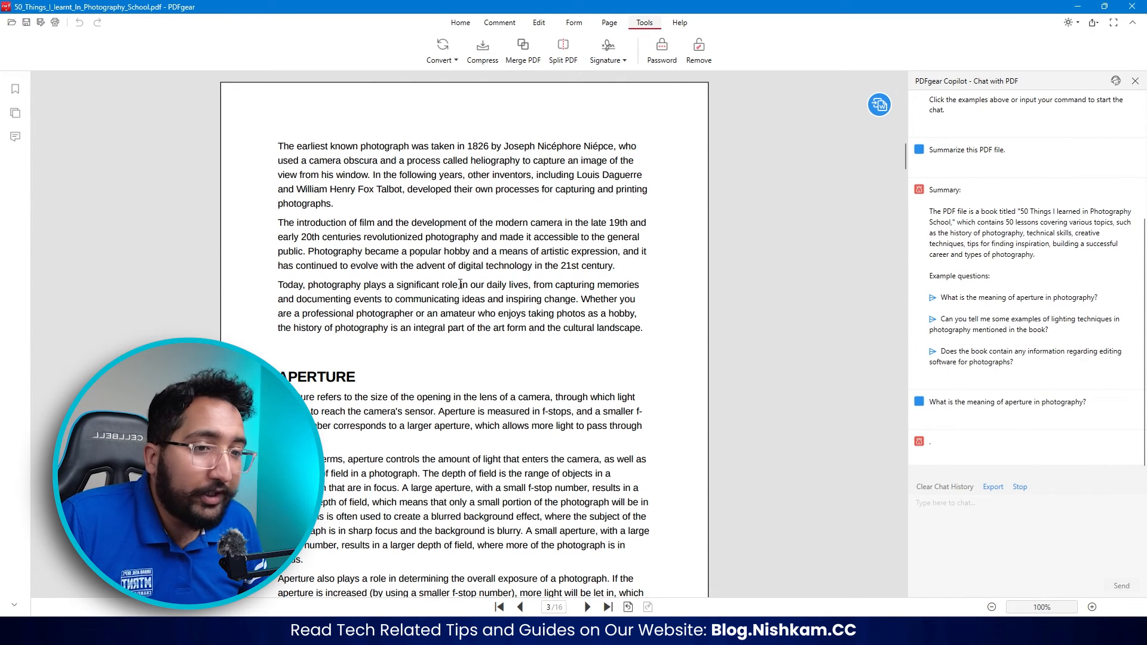
scroll(460, 284, "down", 2)
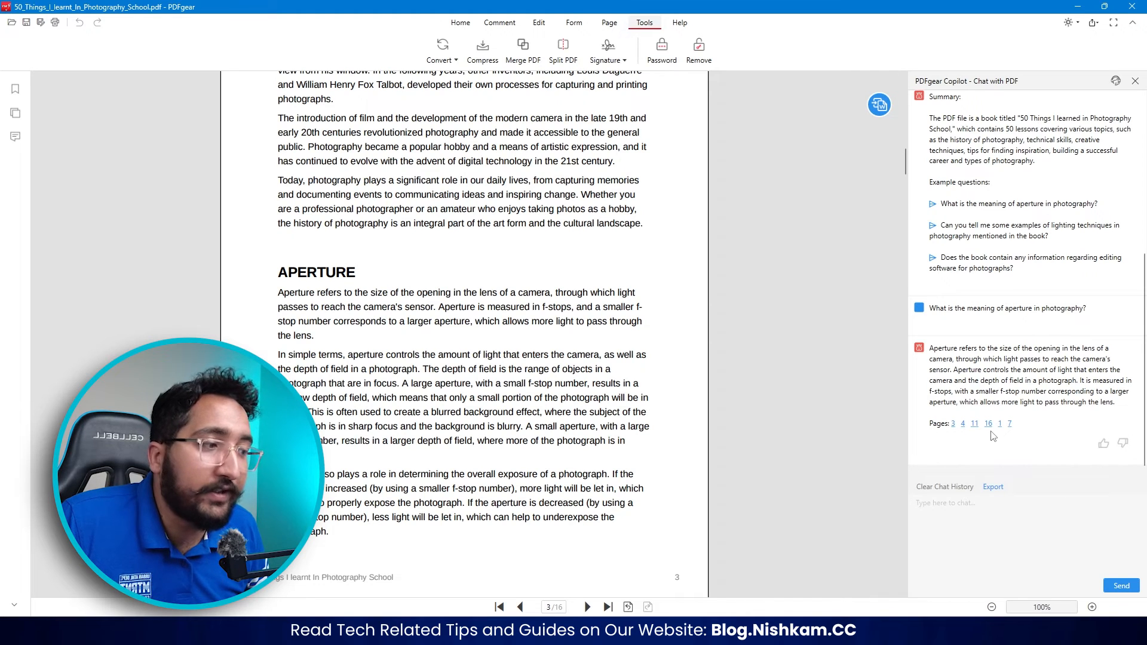
left_click(974, 424)
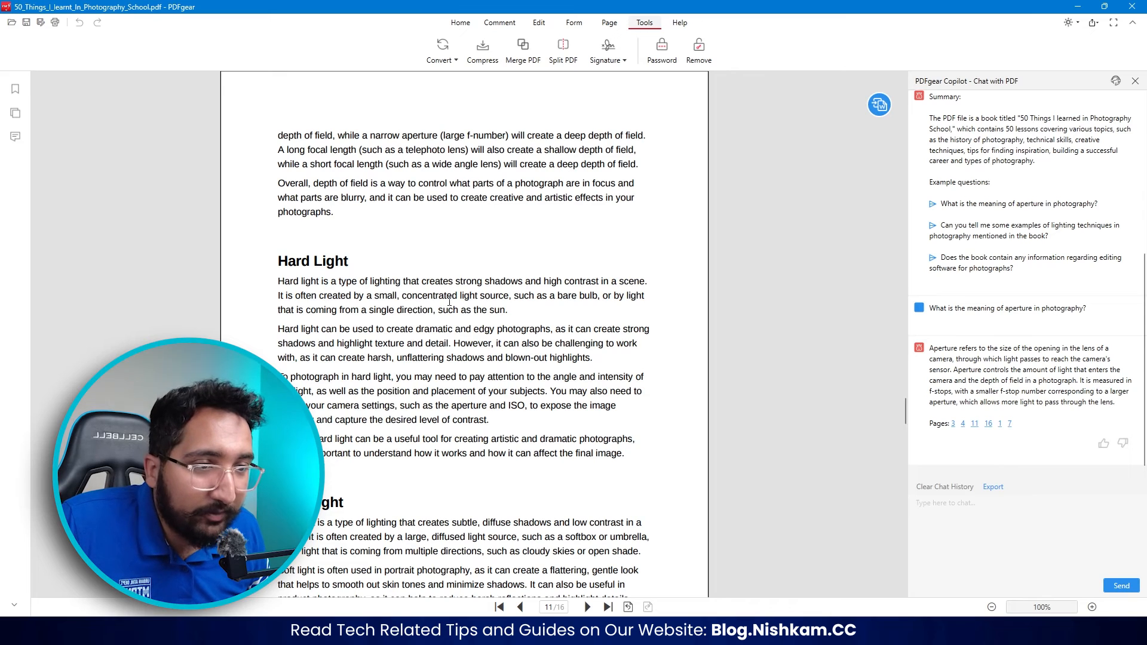
- Ask Copilot in the chat to "give example of High ISO"
left_click(977, 515)
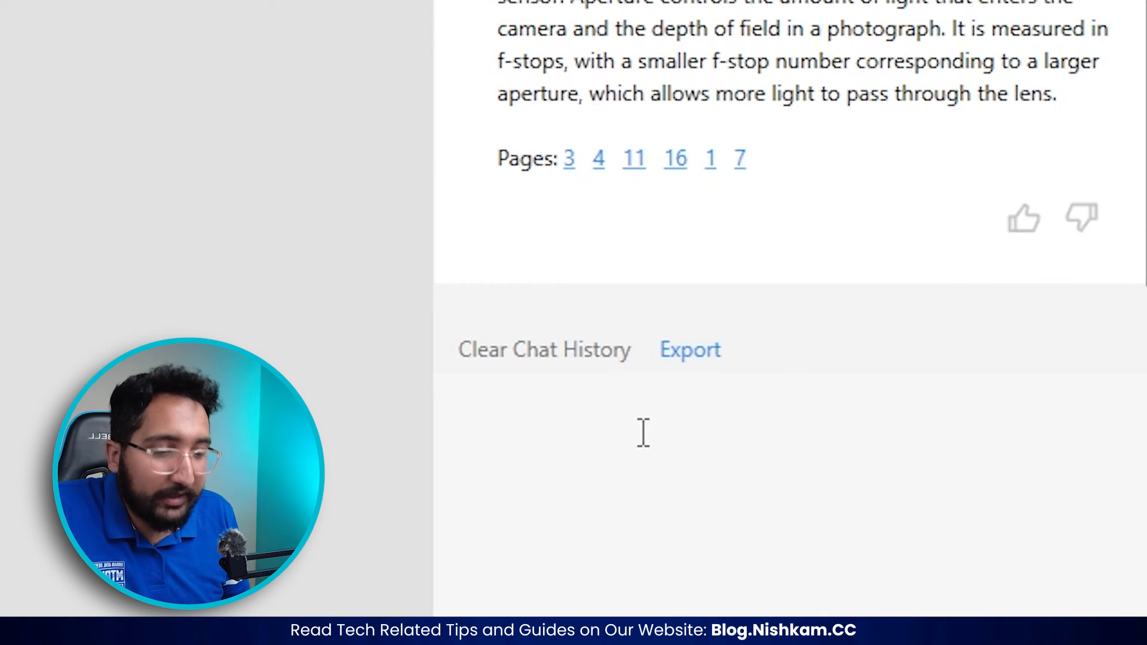
type("giv")
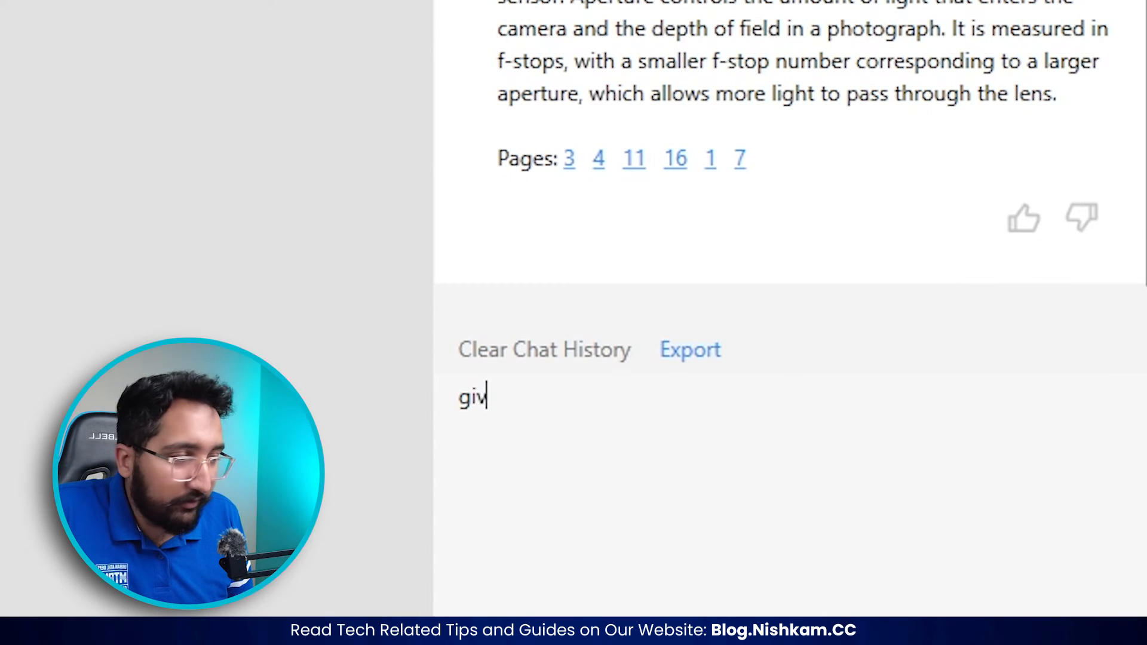
type("e example of High ISO")
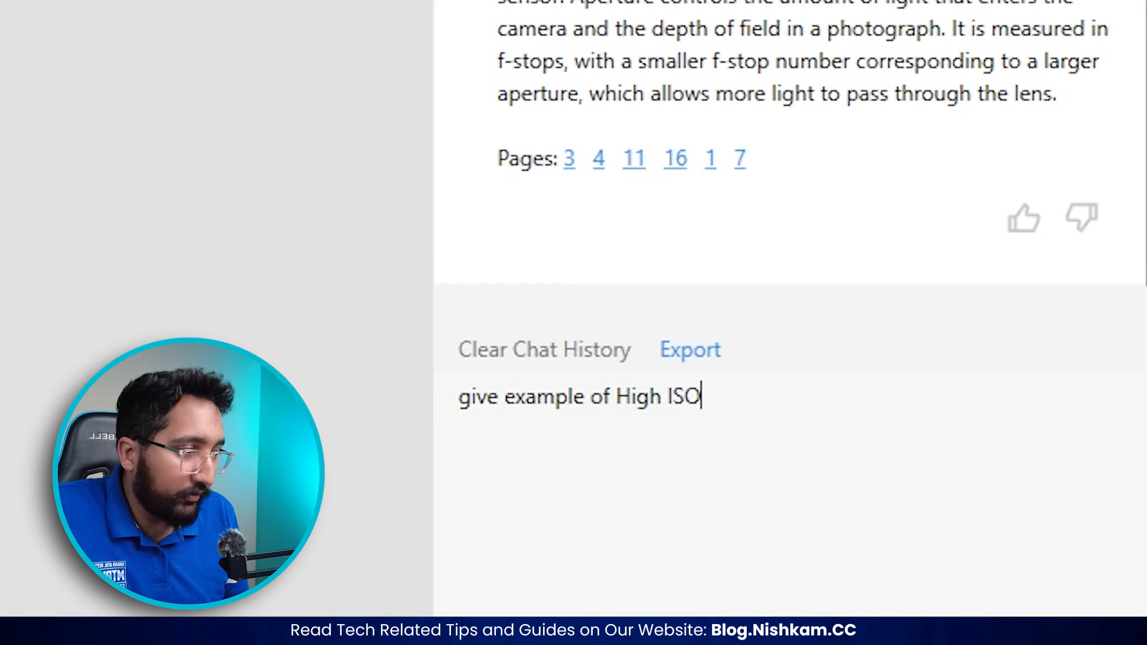
key("Return")
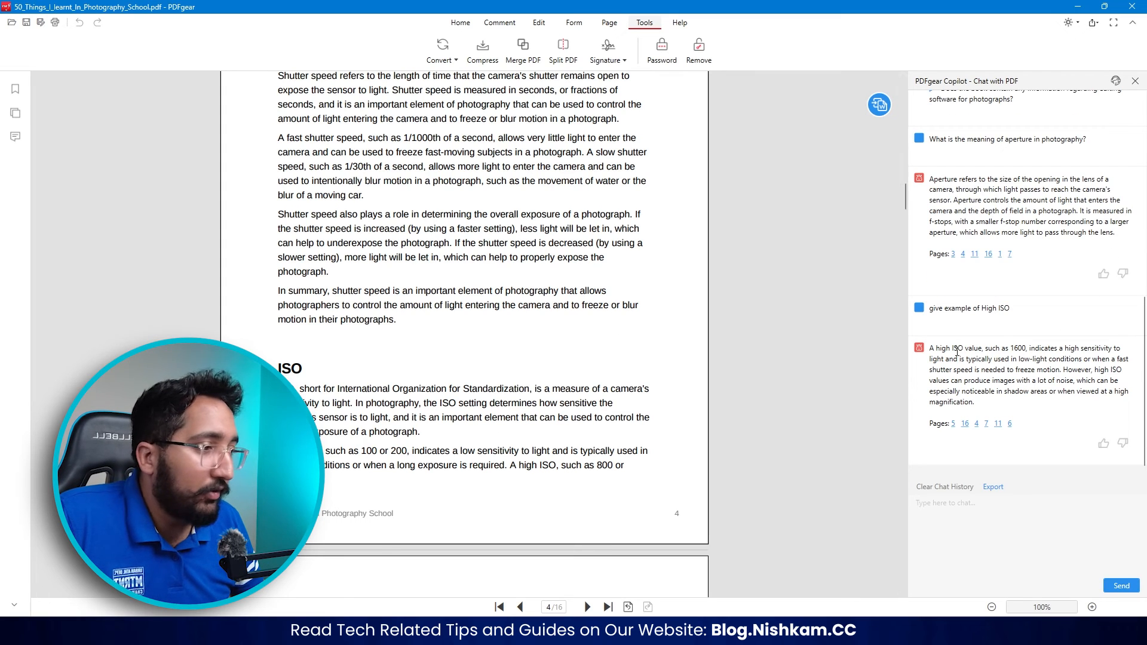
- Select the high ISO passage running from page 4 into page 5 to compare it with Copilot's answer
scroll(545, 380, "down", 3)
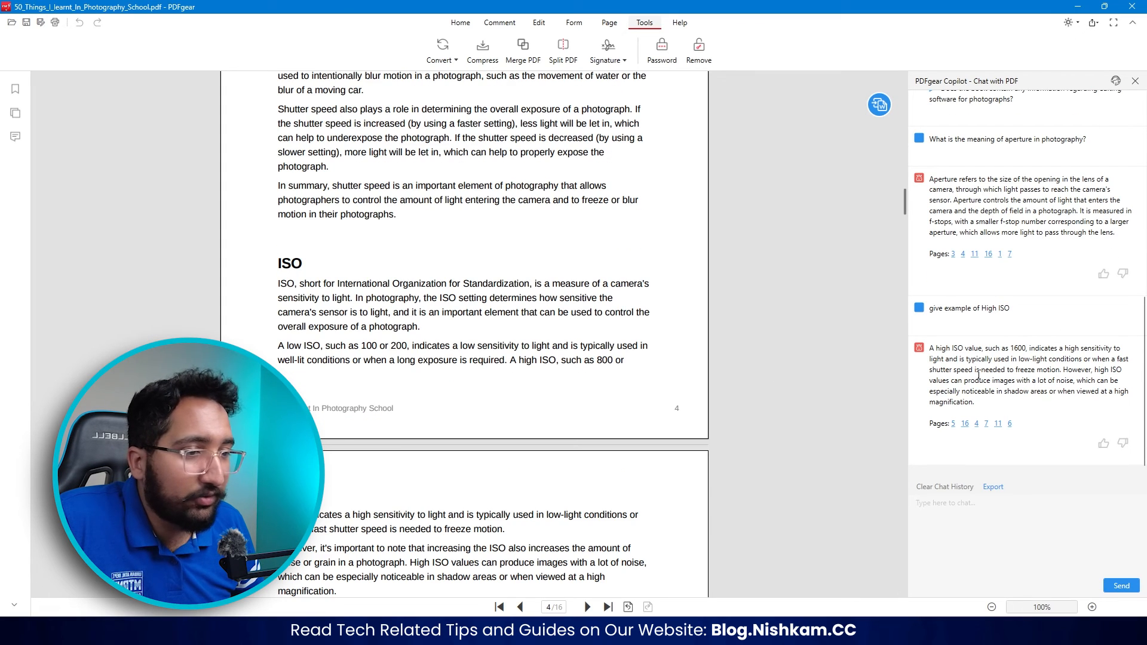
scroll(509, 308, "down", 2)
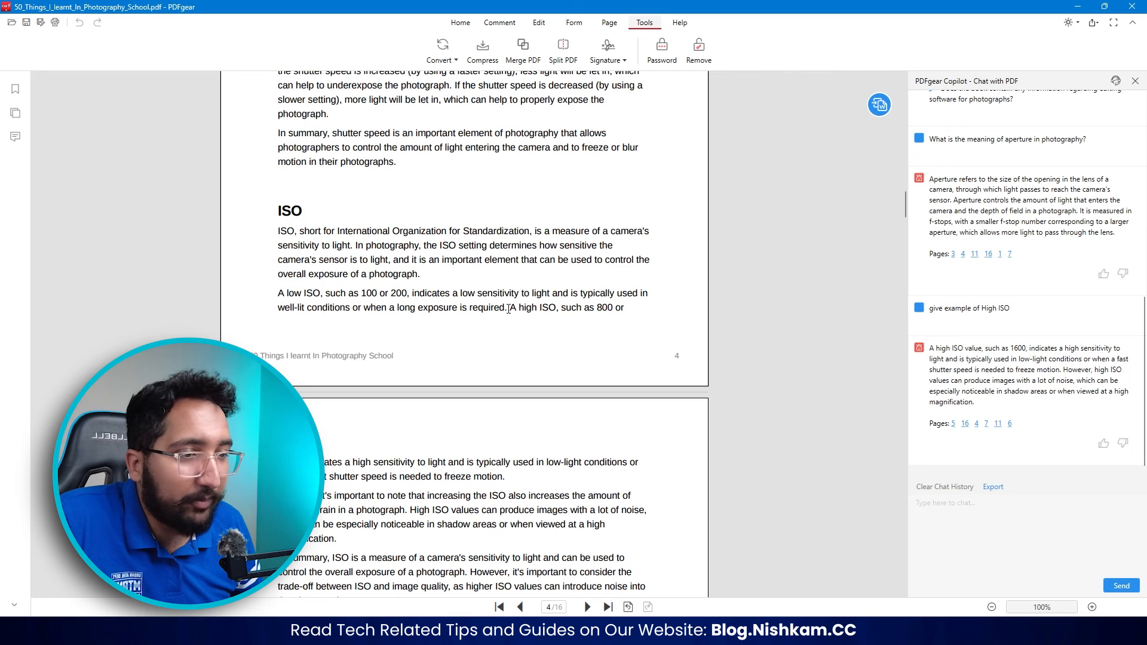
left_click_drag(512, 307, 593, 496)
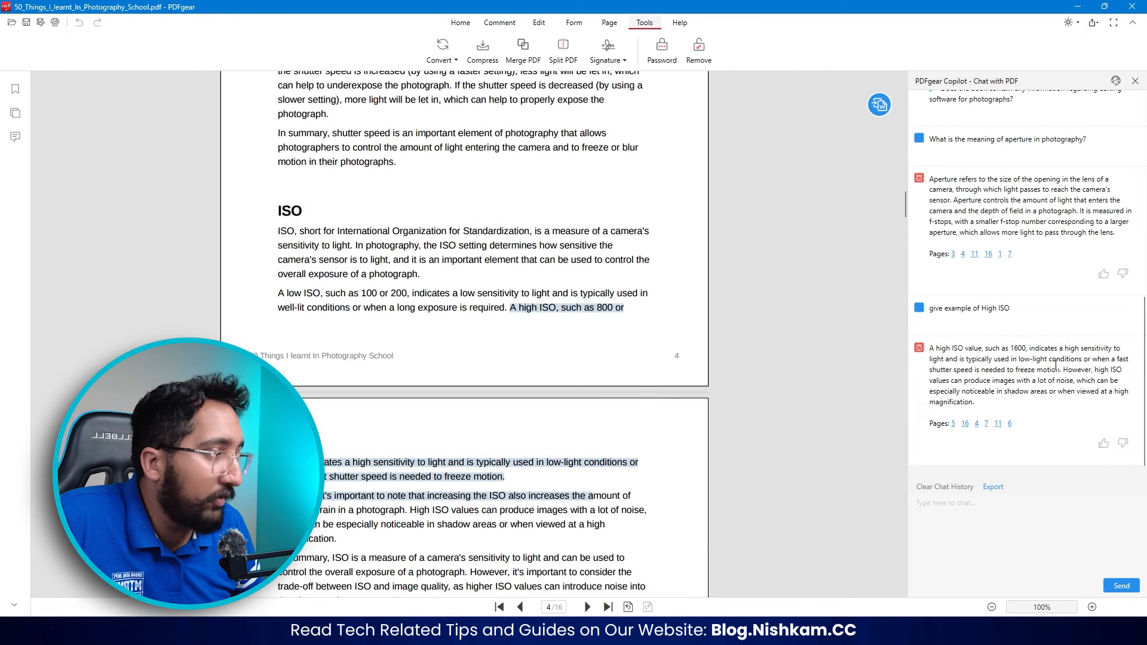